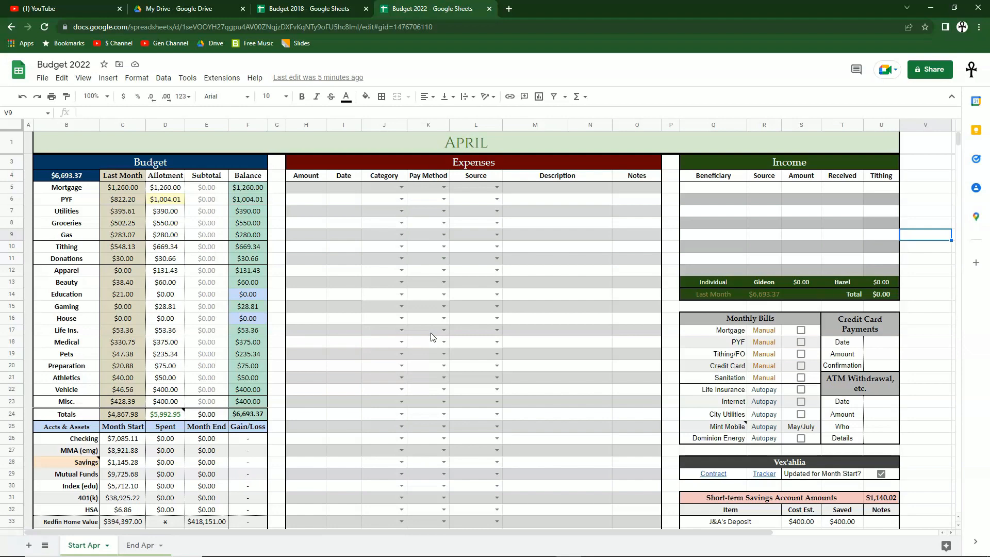
Compare the overall layout of the Budget 2018 Demo sheet with the April sheet of Budget 2022
{"action": "left_click", "coordinate": [278, 8]}
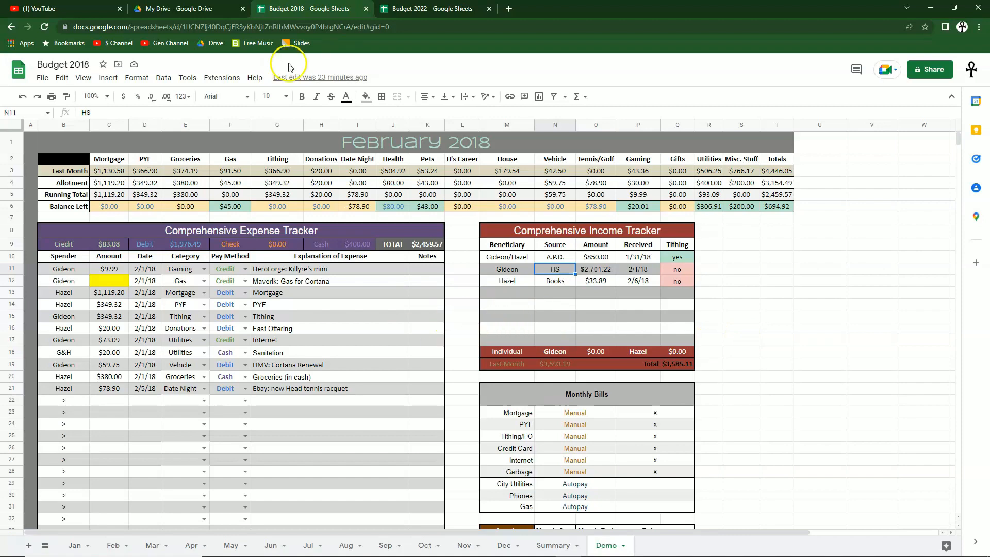
{"action": "left_click", "coordinate": [432, 5]}
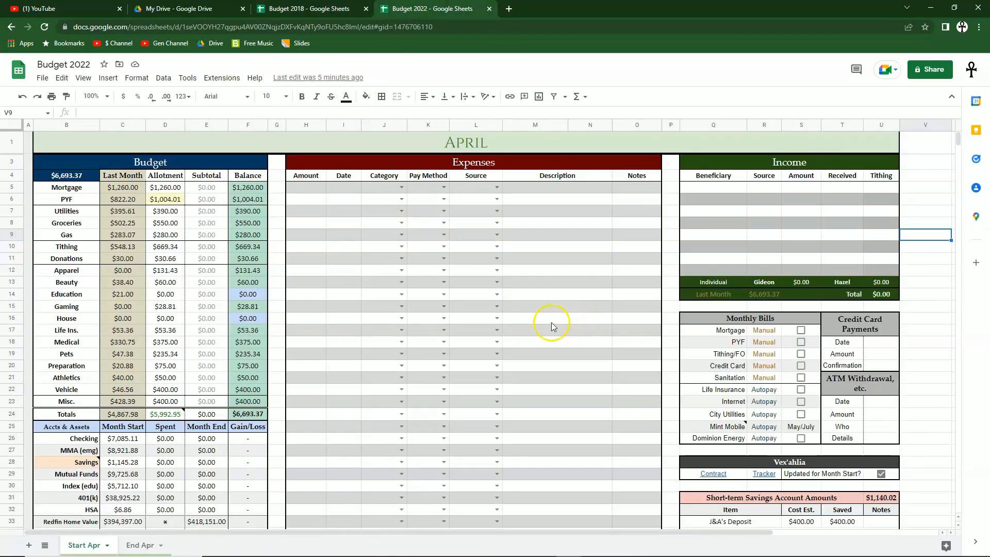
{"action": "left_click", "coordinate": [344, 8]}
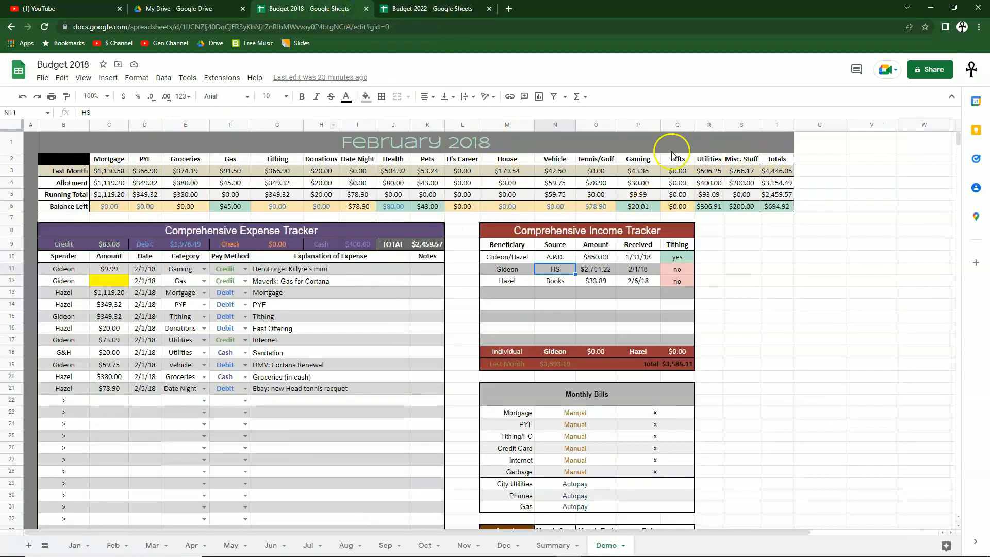
{"action": "left_click", "coordinate": [413, 9]}
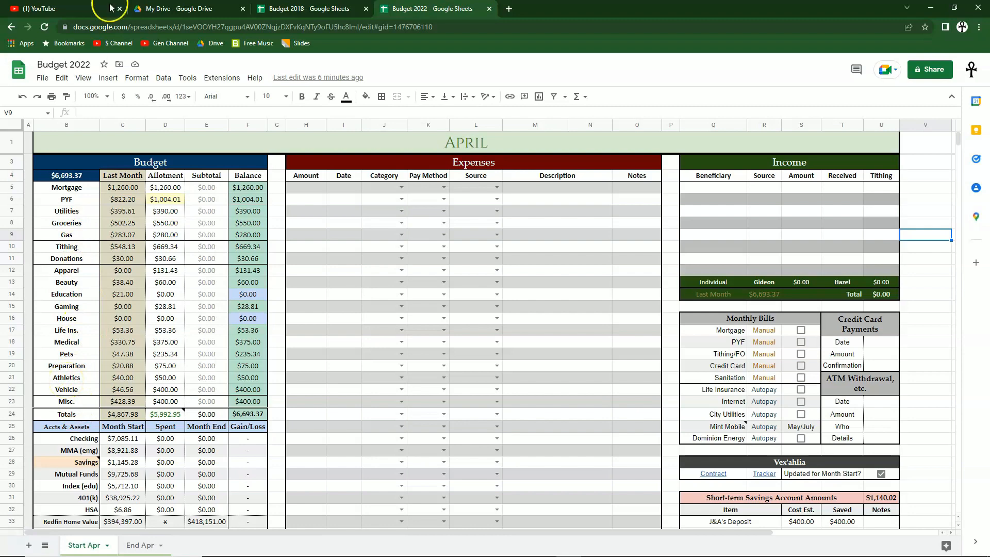
{"action": "left_click", "coordinate": [356, 9]}
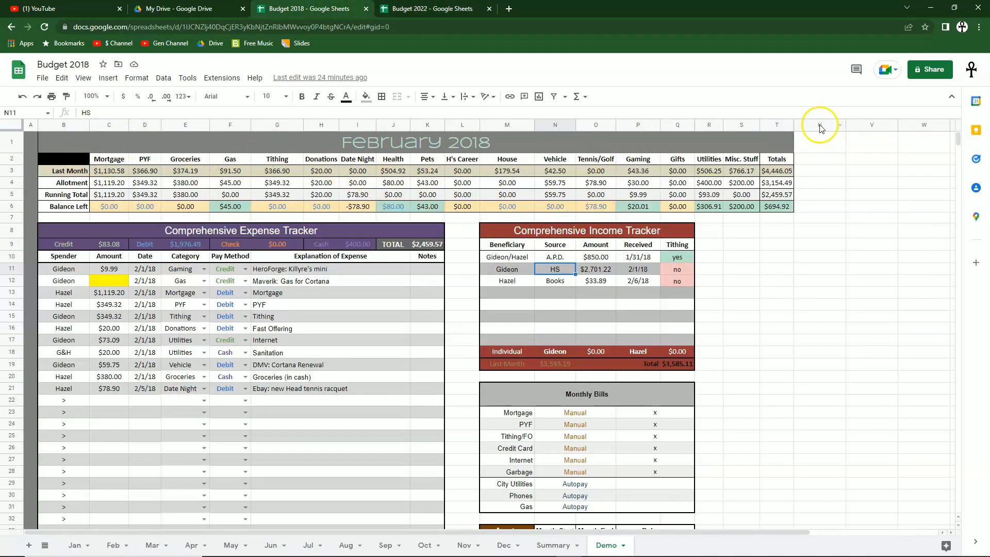
{"action": "left_click_drag", "start_coordinate": [813, 141], "coordinate": [890, 154]}
{"action": "left_click", "coordinate": [885, 195]}
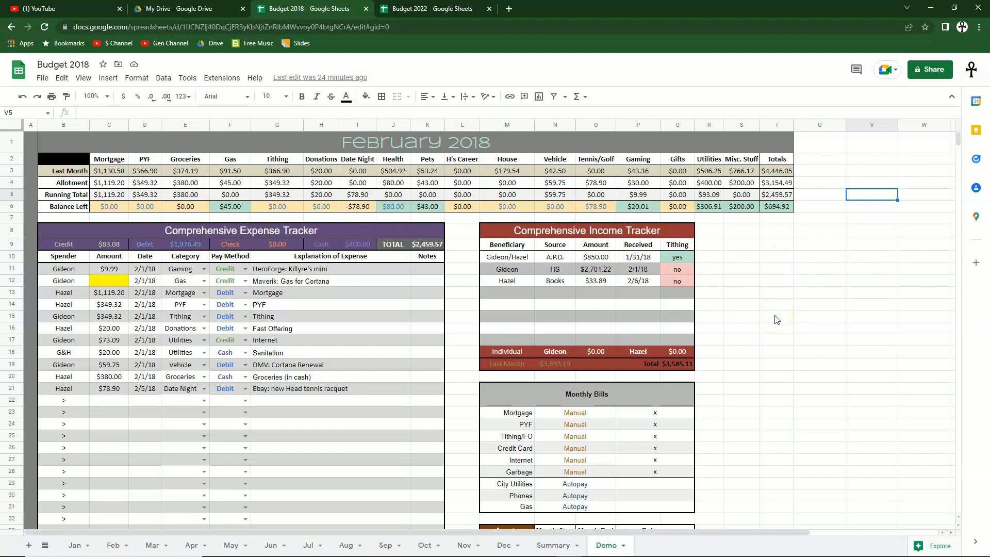
Review the vertical list of budget categories on the Start Apr sheet of Budget 2022
{"action": "left_click", "coordinate": [463, 8]}
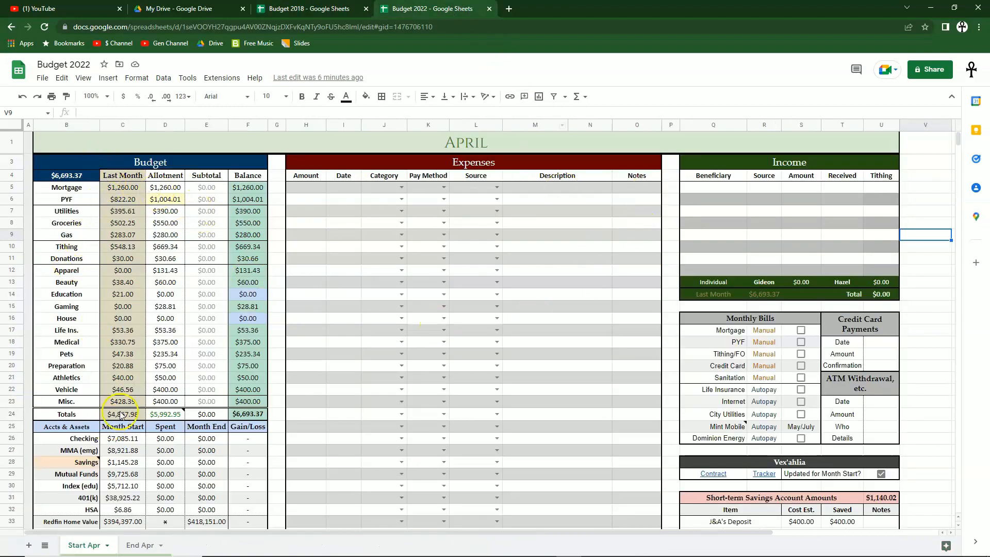
{"action": "scroll", "coordinate": [121, 415], "scroll_direction": "down", "scroll_amount": 3}
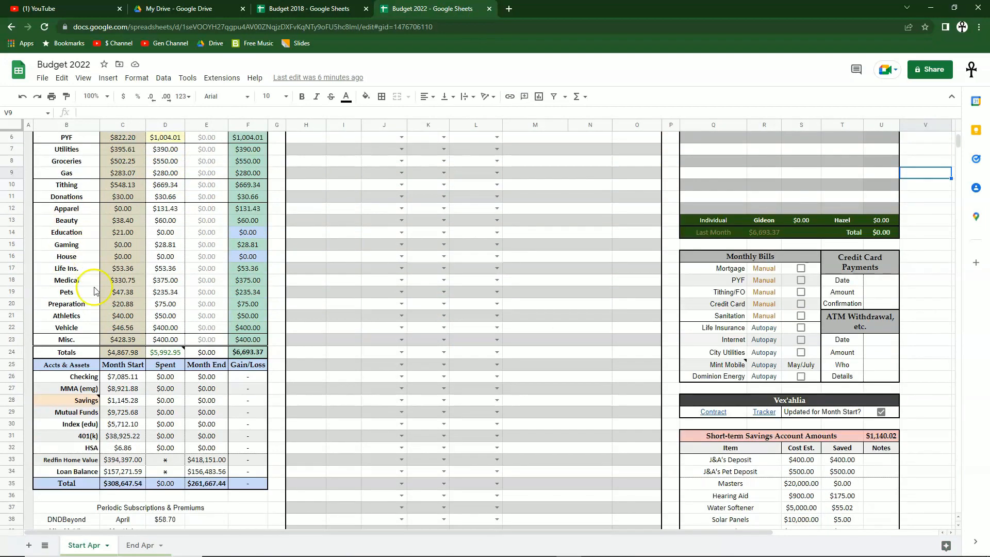
{"action": "scroll", "coordinate": [118, 403], "scroll_direction": "up", "scroll_amount": 3}
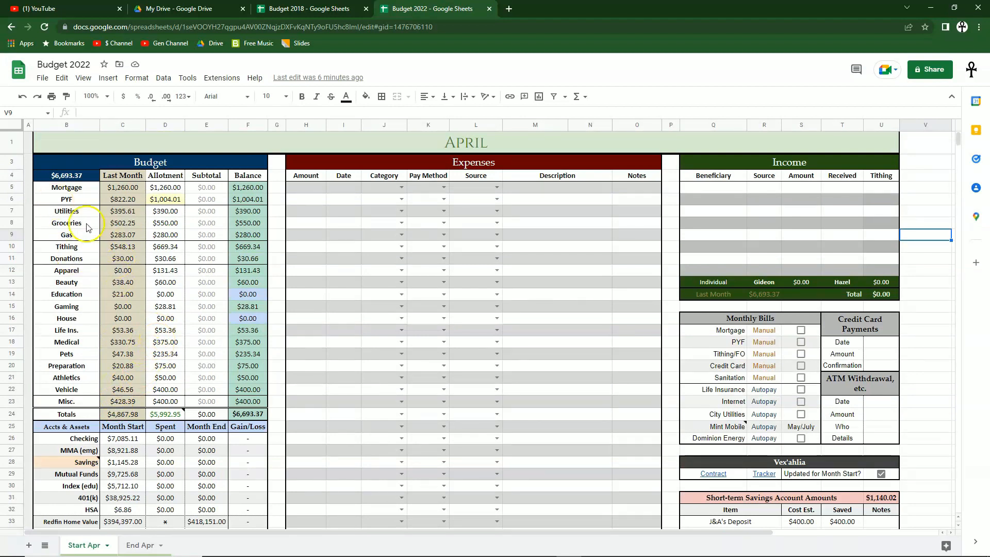
{"action": "left_click_drag", "start_coordinate": [71, 271], "coordinate": [81, 367]}
{"action": "left_click", "coordinate": [279, 309]}
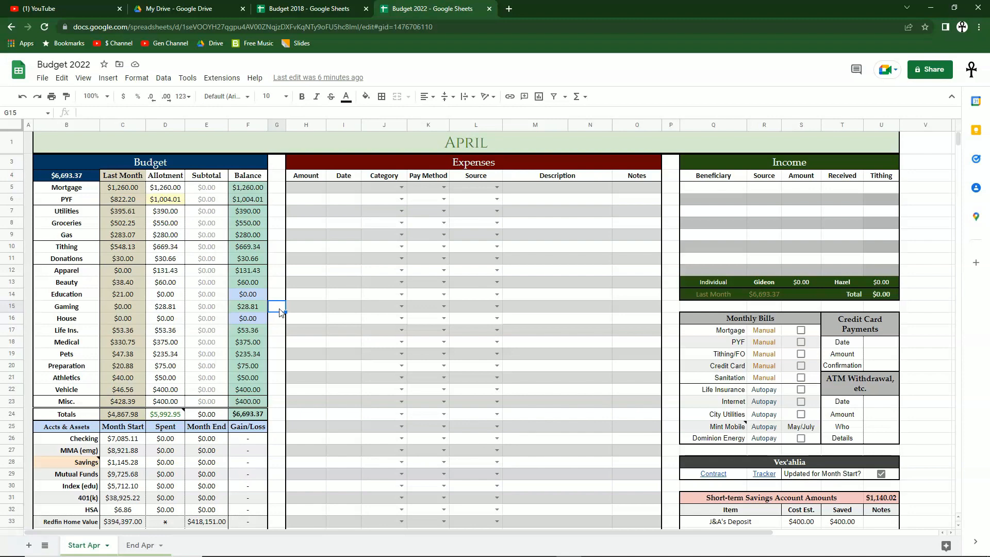
Compare the category layouts of the two budgets and examine the bills and Assets tables in Budget 2018
{"action": "key", "text": "ctrl+shift+Tab"}
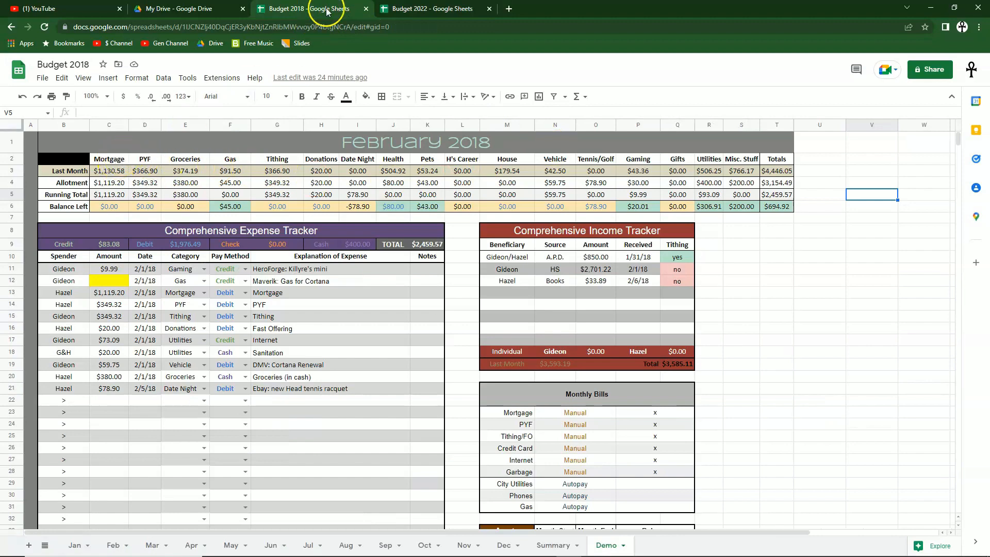
{"action": "left_click", "coordinate": [410, 8]}
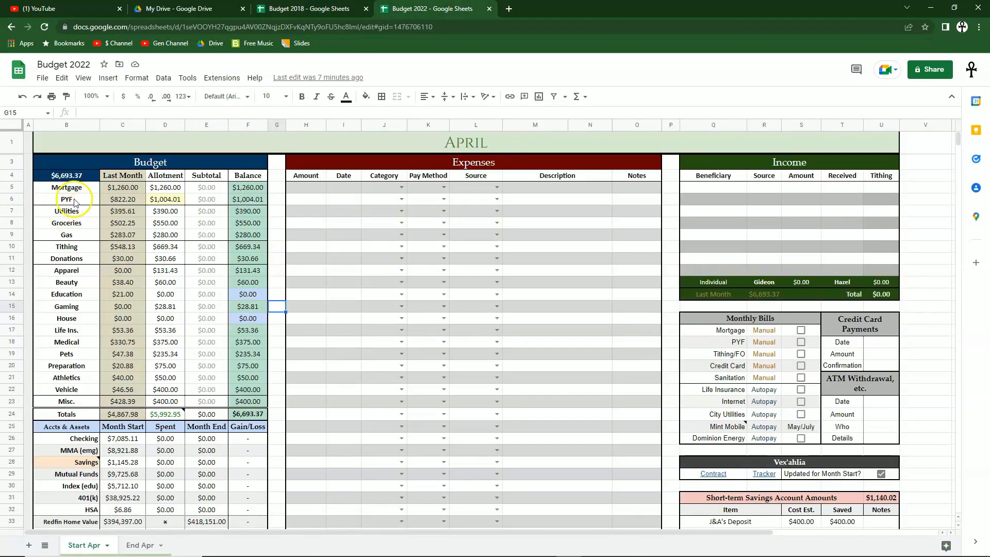
{"action": "key", "text": "ctrl+shift+Tab"}
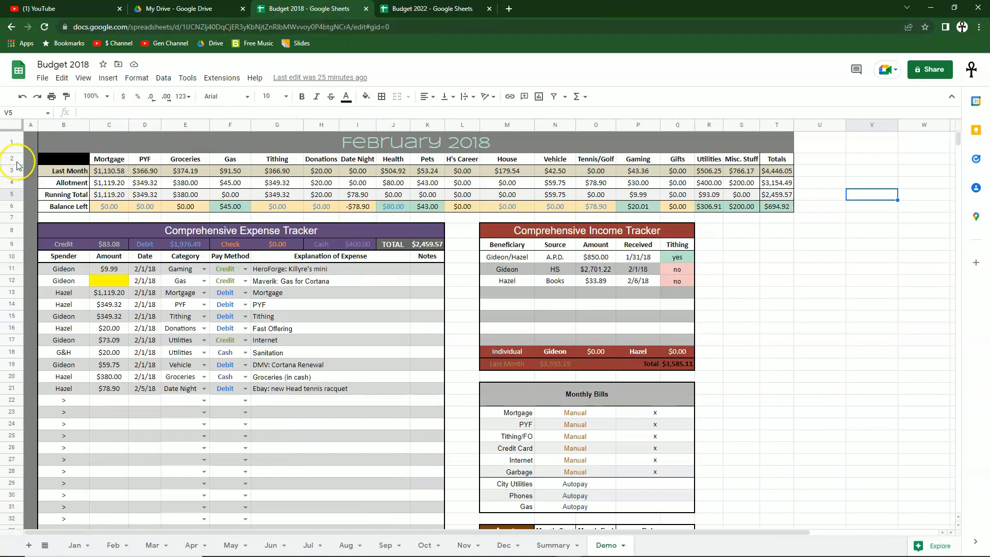
{"action": "key", "text": "ctrl+Tab"}
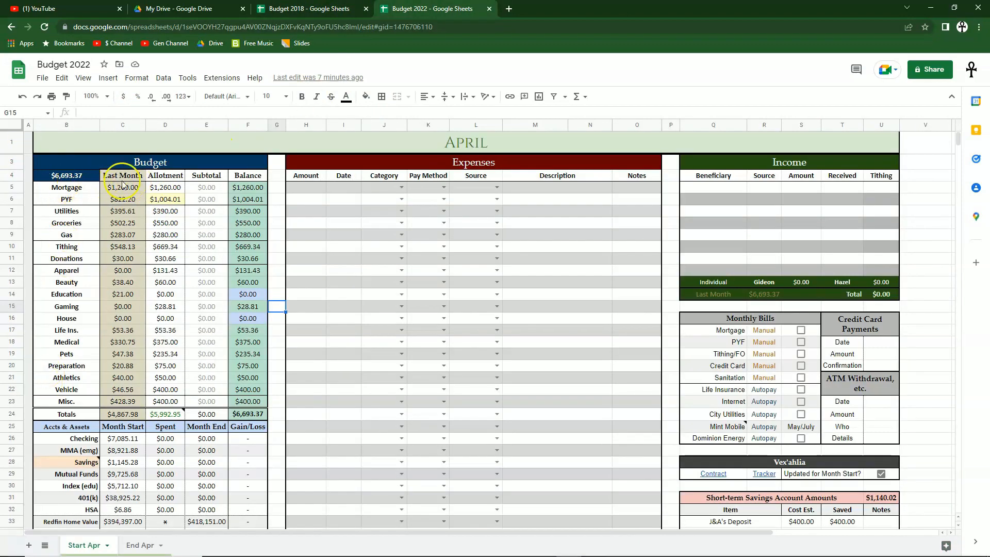
{"action": "key", "text": "ctrl+shift+Tab"}
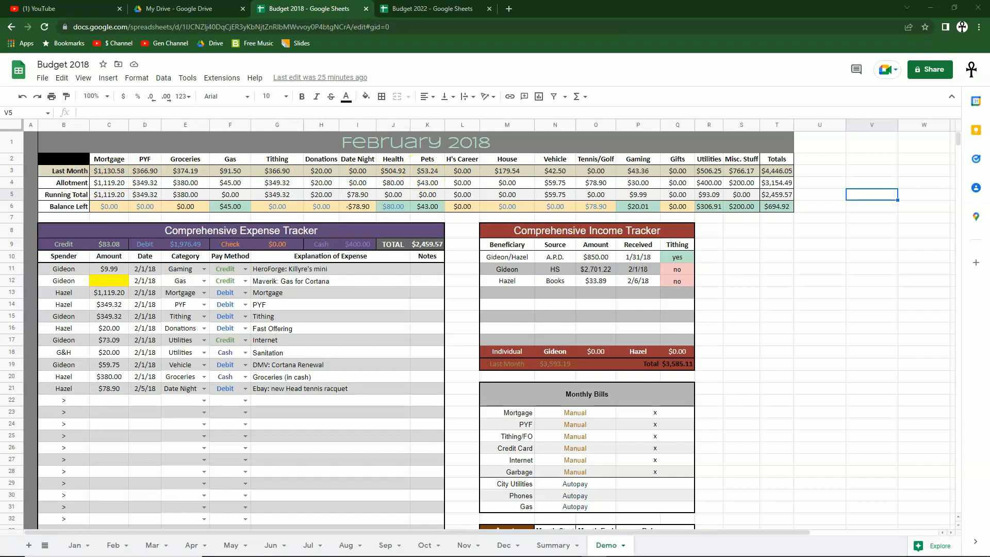
{"action": "scroll", "coordinate": [570, 281], "scroll_direction": "down", "scroll_amount": 5}
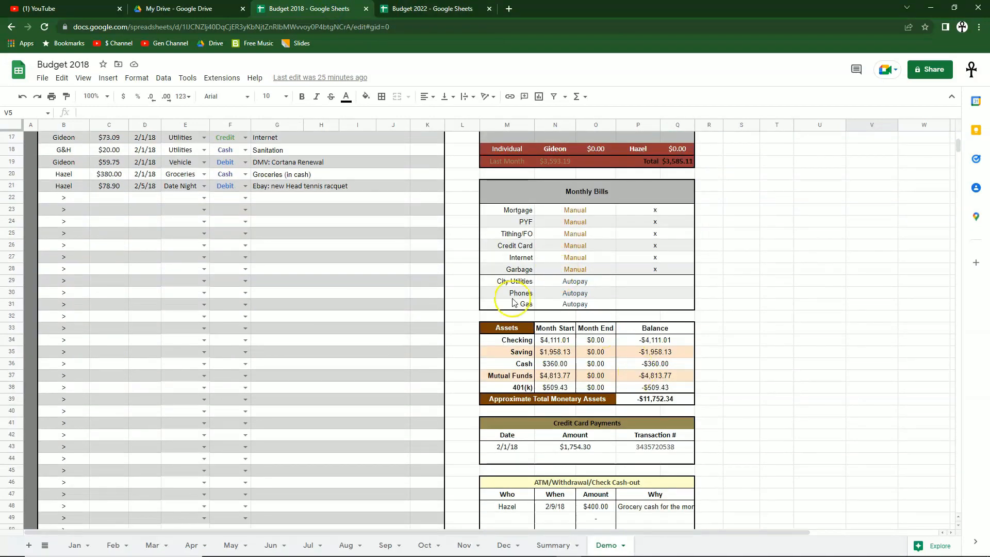
{"action": "scroll", "coordinate": [397, 341], "scroll_direction": "up", "scroll_amount": 5}
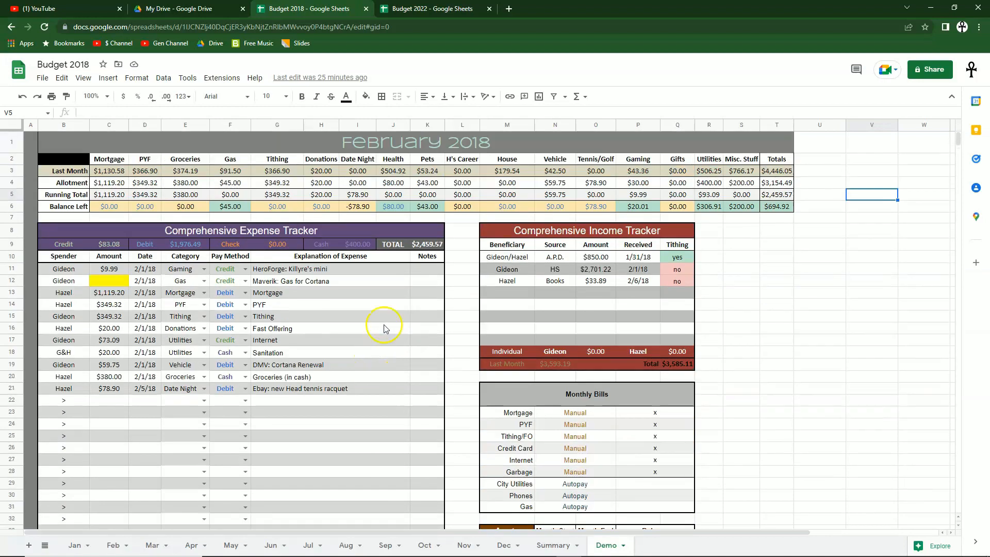
Examine the budget totals and the Accts & Assets table on the April sheet of Budget 2022
{"action": "left_click", "coordinate": [425, 8]}
{"action": "scroll", "coordinate": [170, 356], "scroll_direction": "down", "scroll_amount": 2}
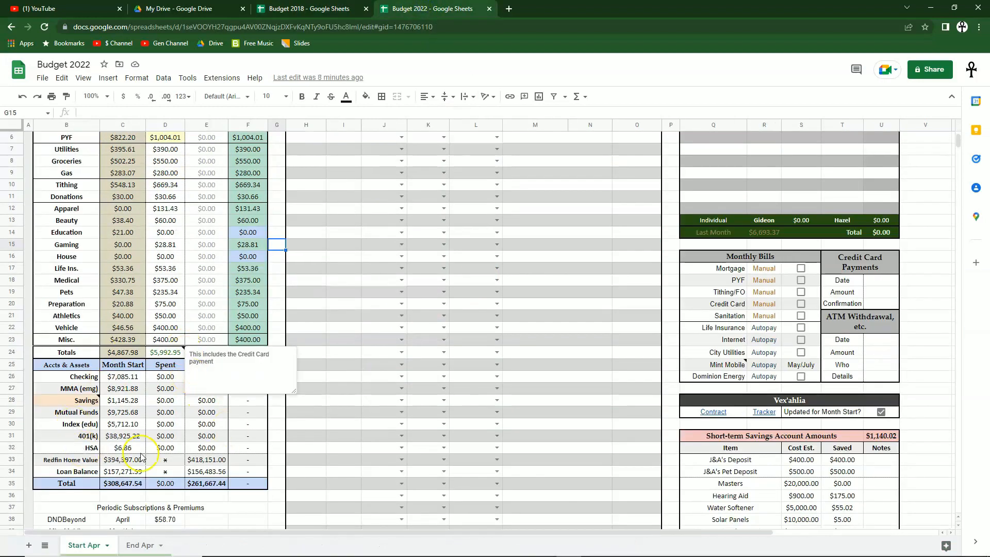
{"action": "left_click", "coordinate": [278, 317]}
{"action": "scroll", "coordinate": [279, 317], "scroll_direction": "up", "scroll_amount": 2}
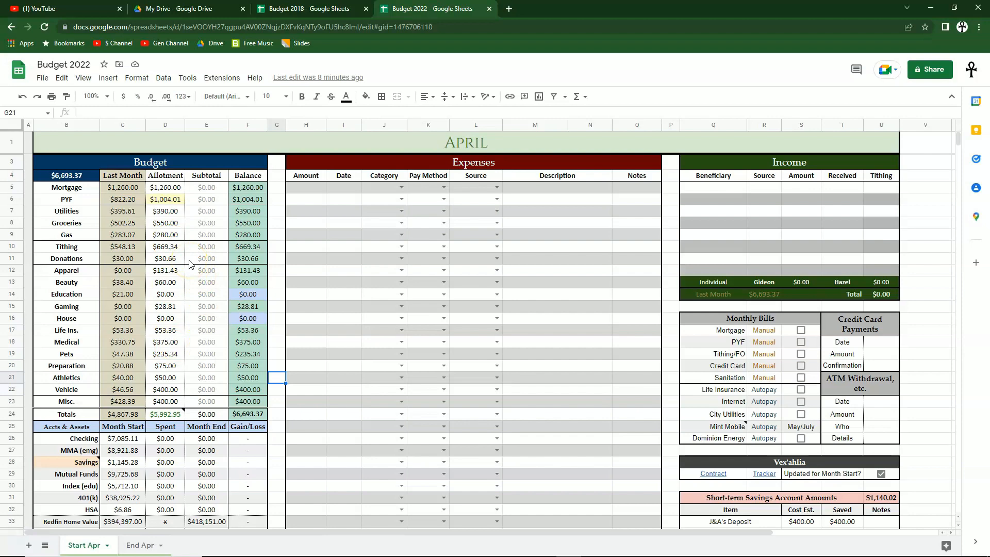
{"action": "scroll", "coordinate": [190, 264], "scroll_direction": "down", "scroll_amount": 2}
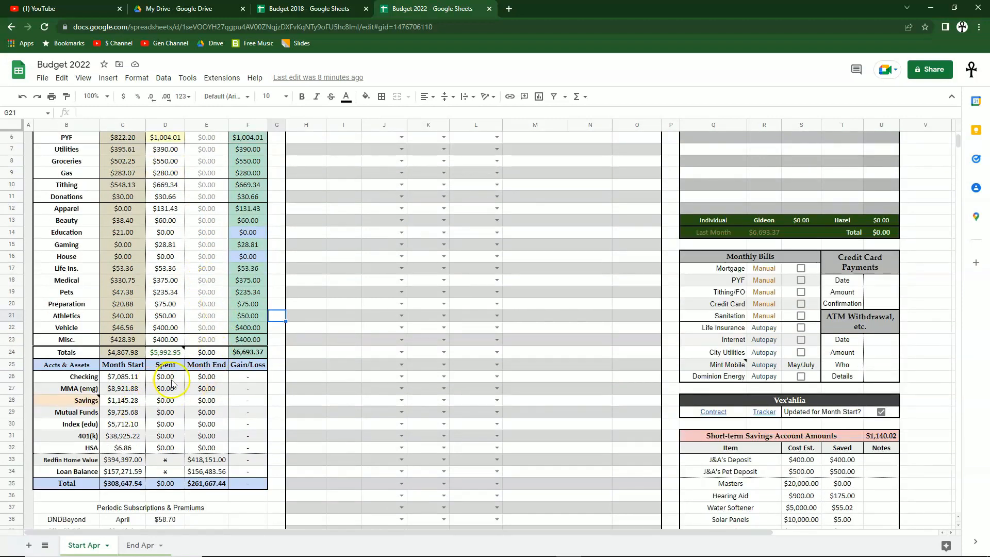
{"action": "scroll", "coordinate": [172, 389], "scroll_direction": "up", "scroll_amount": 2}
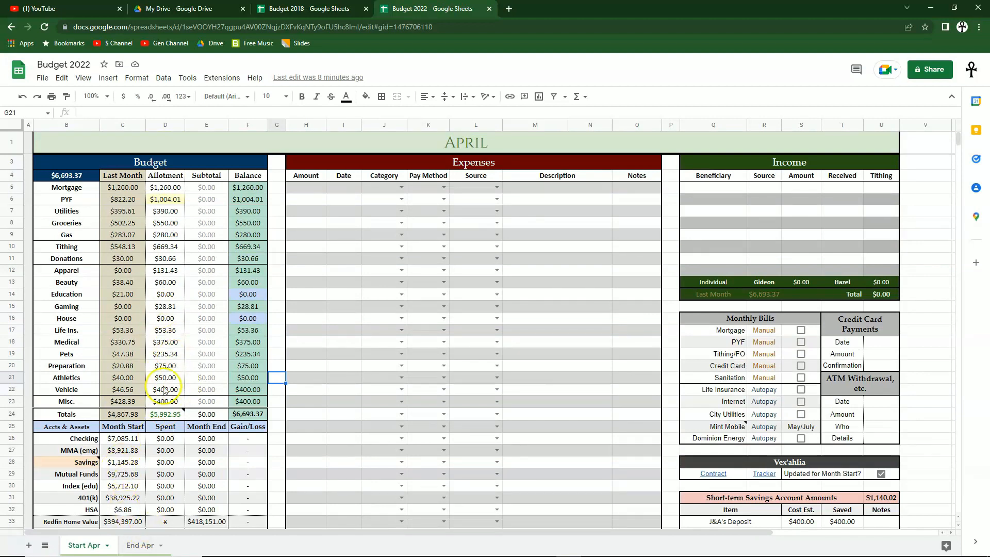
Inspect the Apparel allotment and the Checking, MMA (emg) and Savings rows, including the note on Savings
{"action": "left_click", "coordinate": [165, 270]}
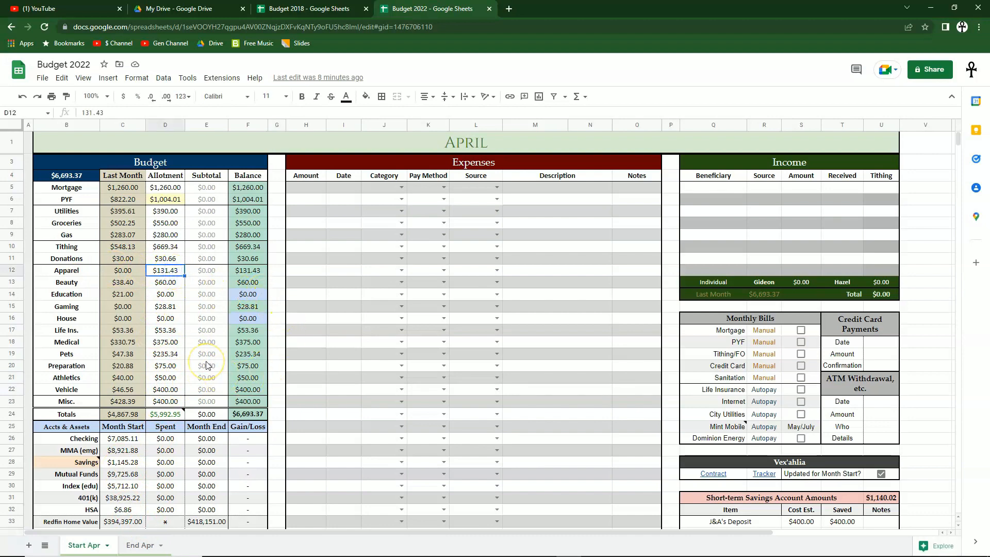
{"action": "scroll", "coordinate": [205, 373], "scroll_direction": "down", "scroll_amount": 2}
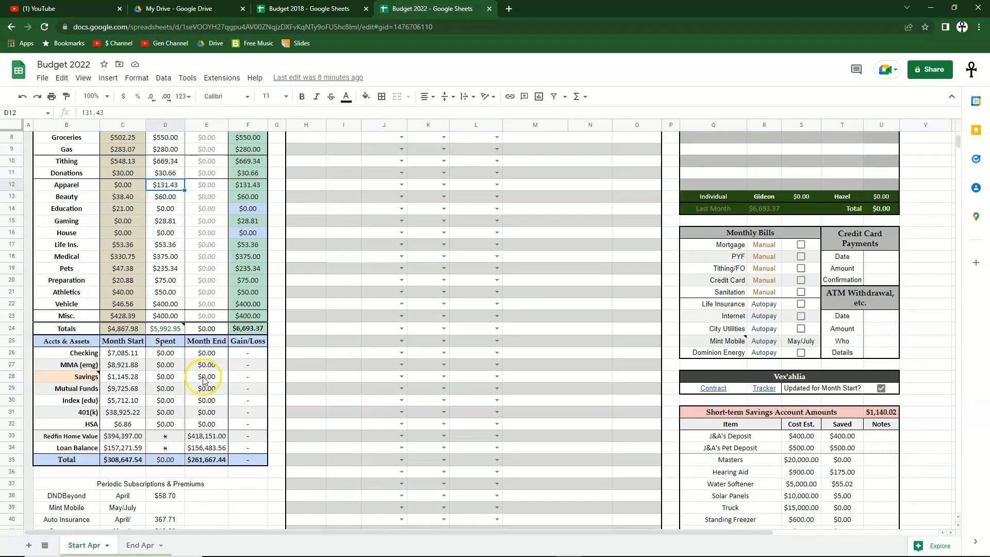
{"action": "left_click", "coordinate": [88, 352]}
{"action": "left_click", "coordinate": [87, 365]}
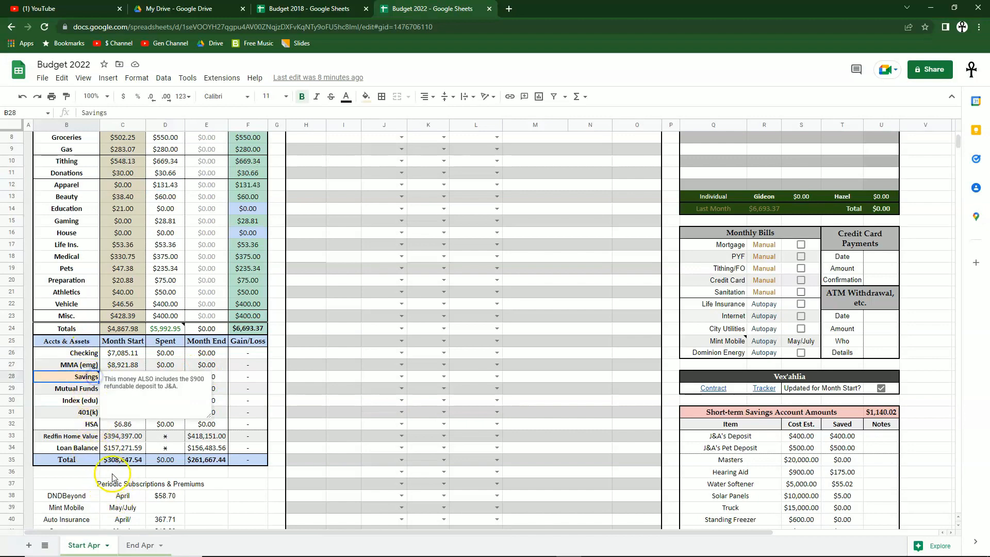
{"action": "left_click", "coordinate": [251, 401]}
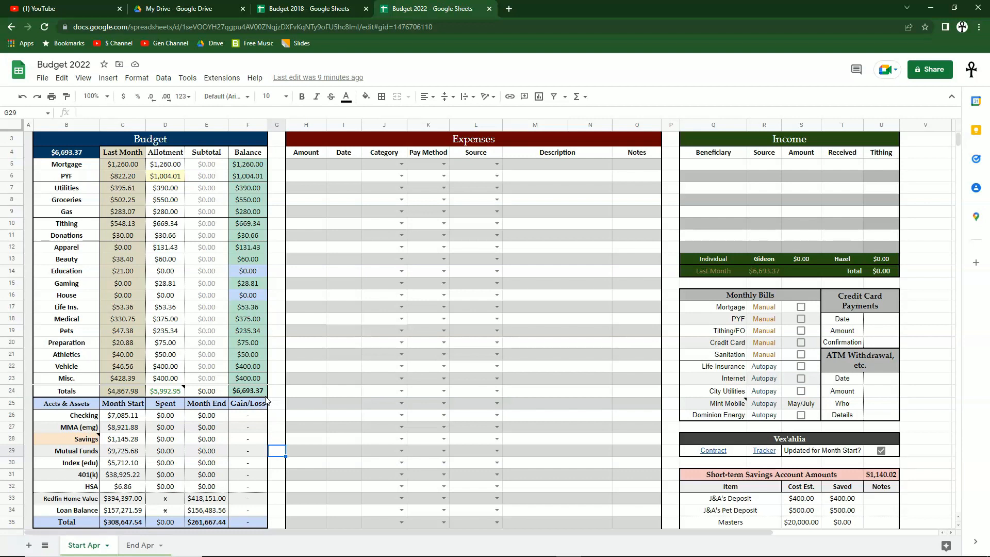
Inspect the Spent formulas for the Checking, MMA (emg) and Savings accounts in the Accts & Assets table
{"action": "left_click_drag", "start_coordinate": [165, 416], "coordinate": [165, 487]}
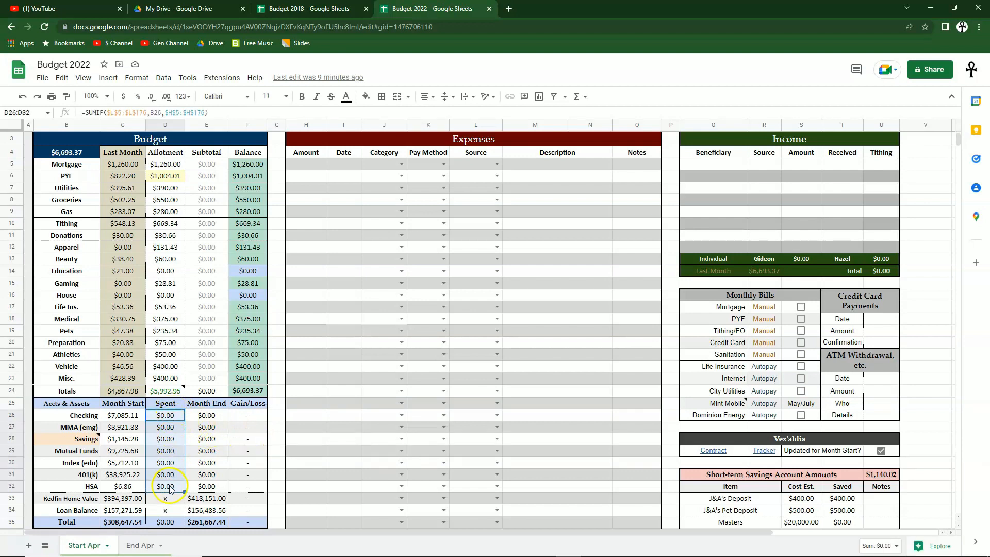
{"action": "left_click", "coordinate": [165, 439]}
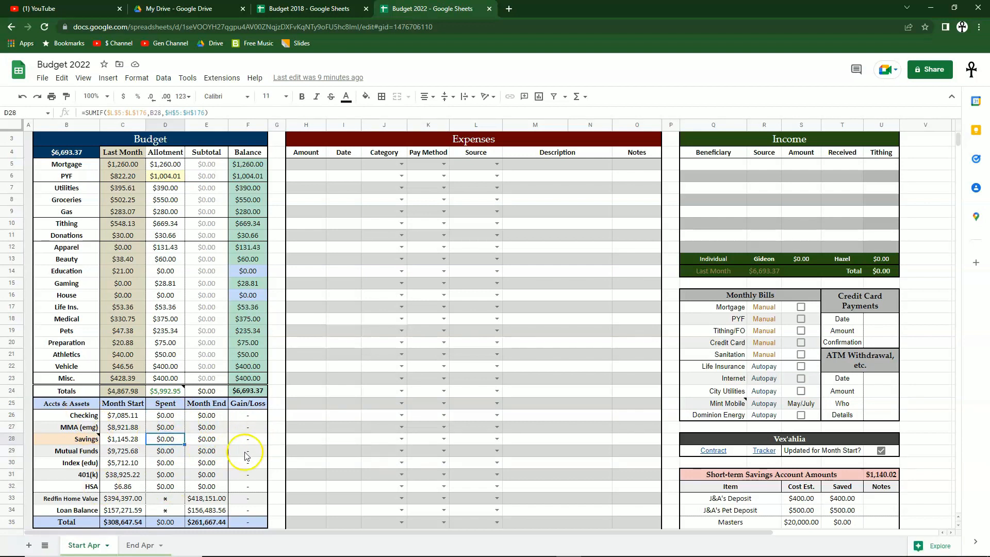
{"action": "left_click", "coordinate": [89, 428]}
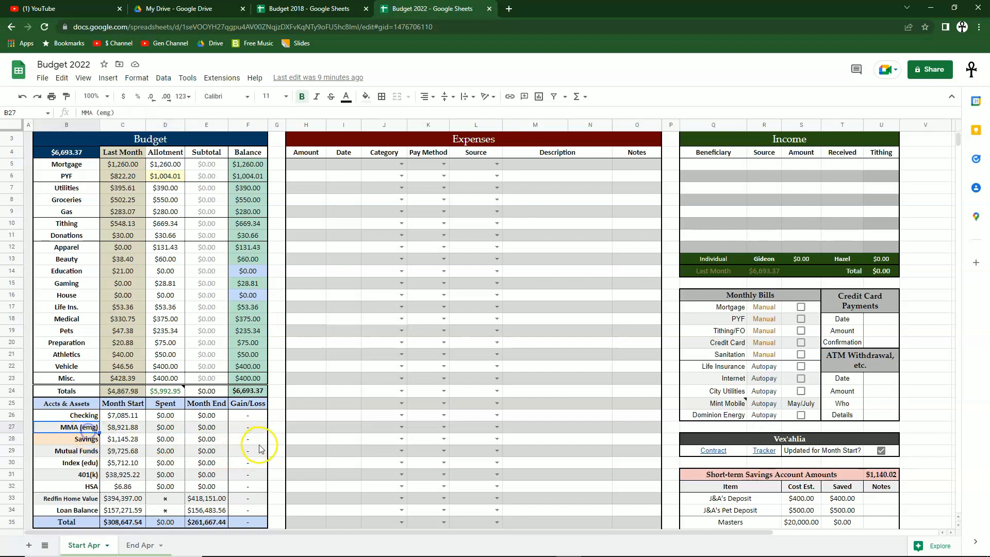
{"action": "left_click", "coordinate": [171, 428]}
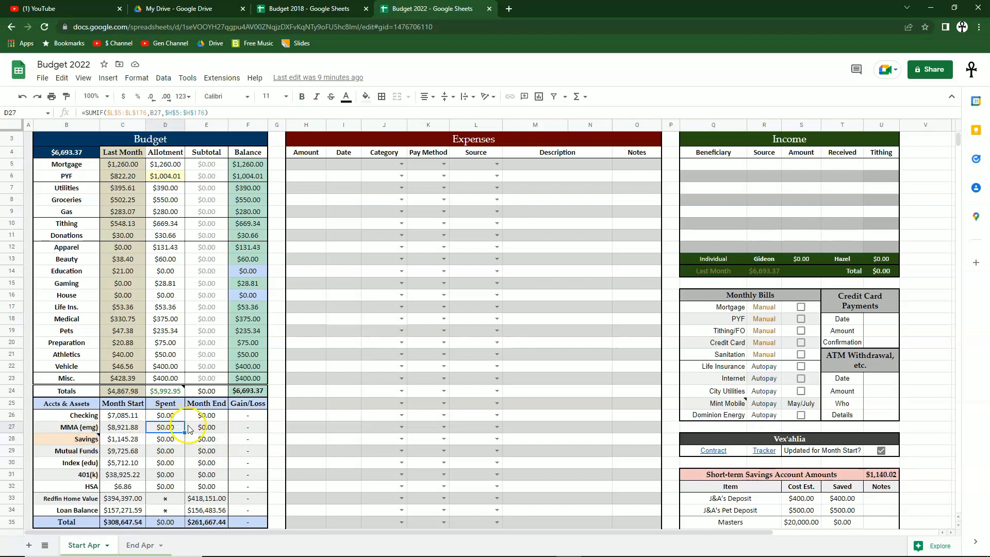
{"action": "left_click", "coordinate": [172, 416]}
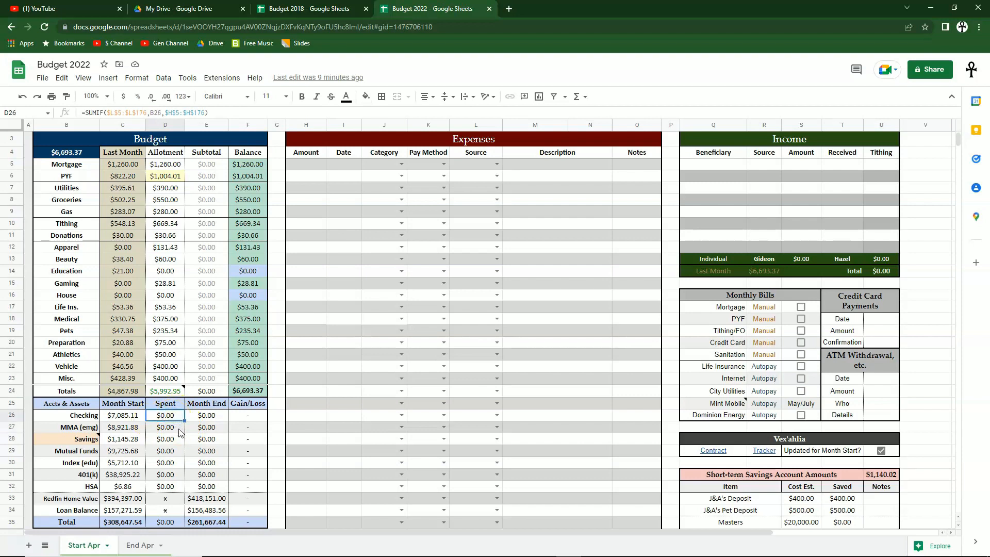
{"action": "scroll", "coordinate": [538, 298], "scroll_direction": "up", "scroll_amount": 1}
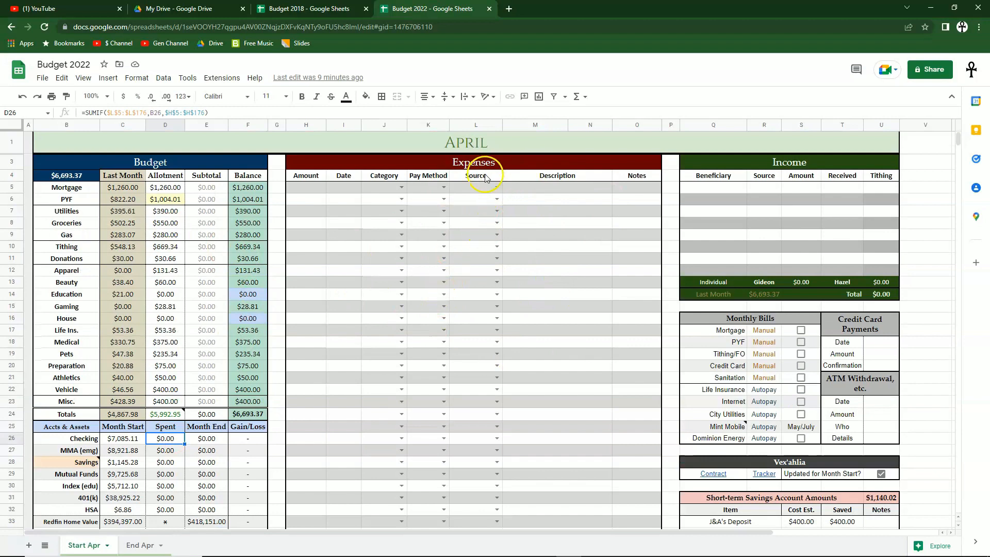
Compare the Budget 2018 expense columns with Budget 2022 and view the Source options for the first April expense
{"action": "left_click", "coordinate": [312, 8]}
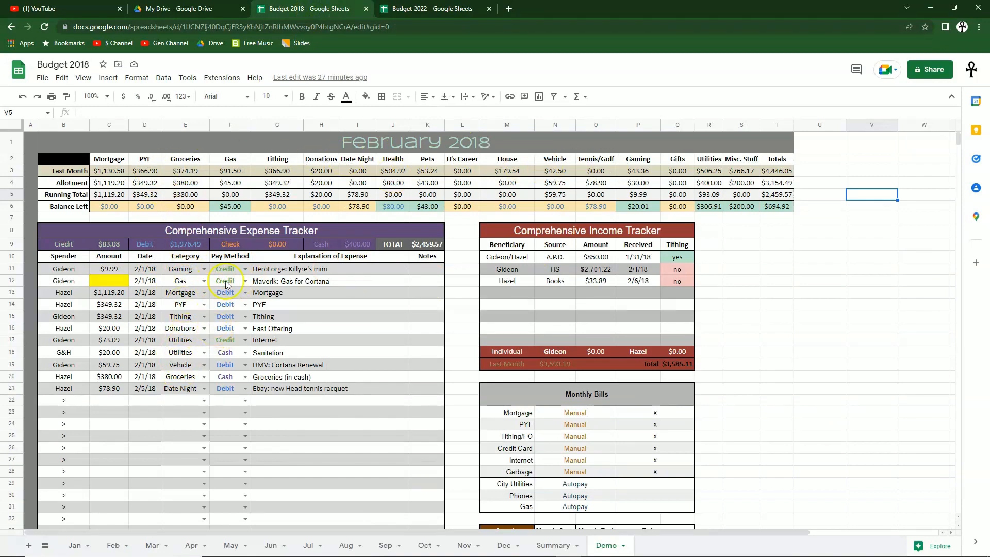
{"action": "left_click", "coordinate": [432, 9]}
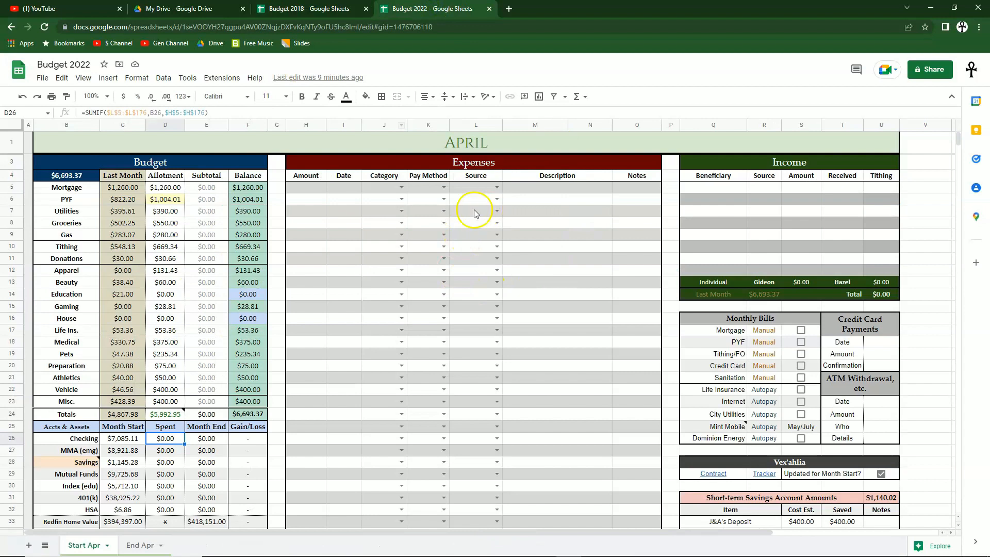
{"action": "left_click", "coordinate": [496, 186]}
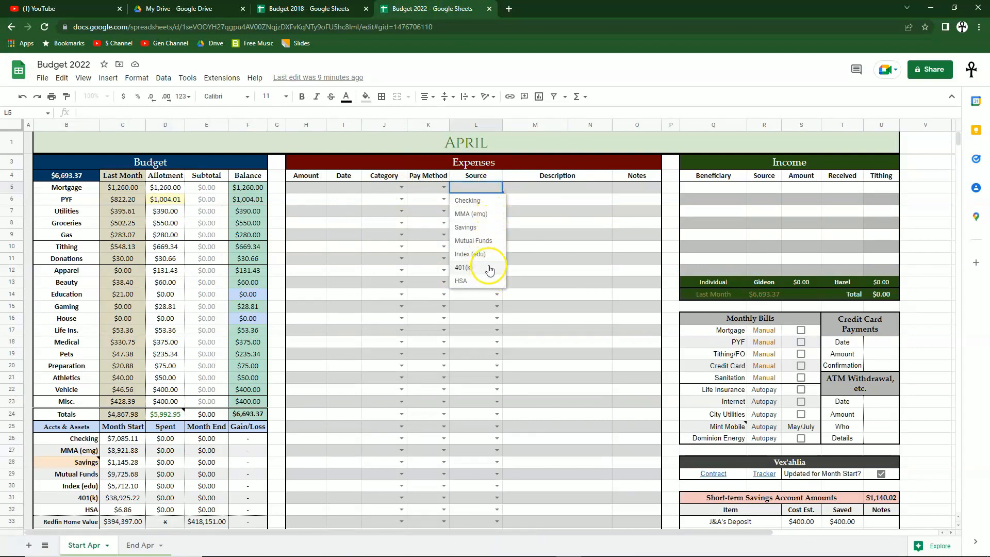
{"action": "left_click", "coordinate": [533, 210]}
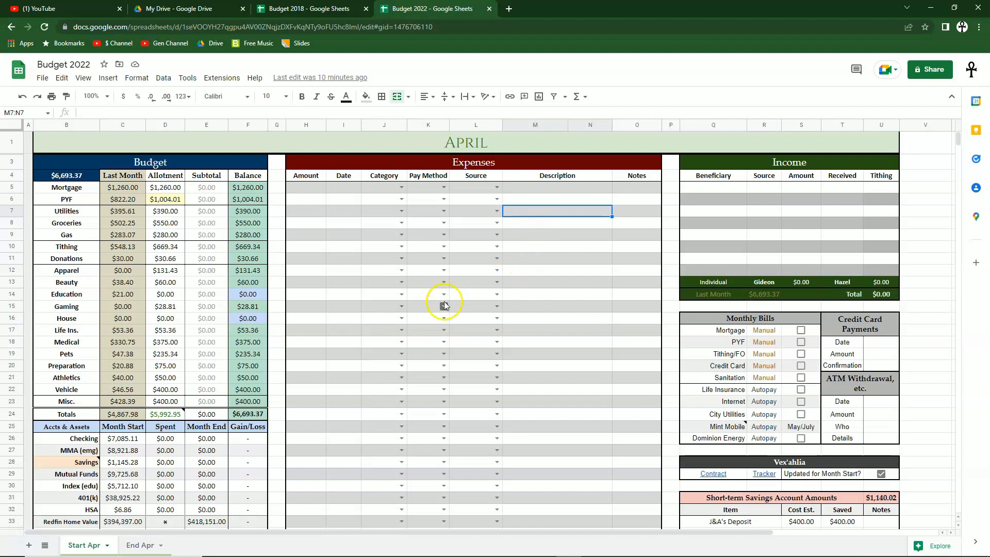
Examine the Redfin Home Value and Loan Balance rows of the Accts & Assets table
{"action": "scroll", "coordinate": [442, 303], "scroll_direction": "down", "scroll_amount": 2}
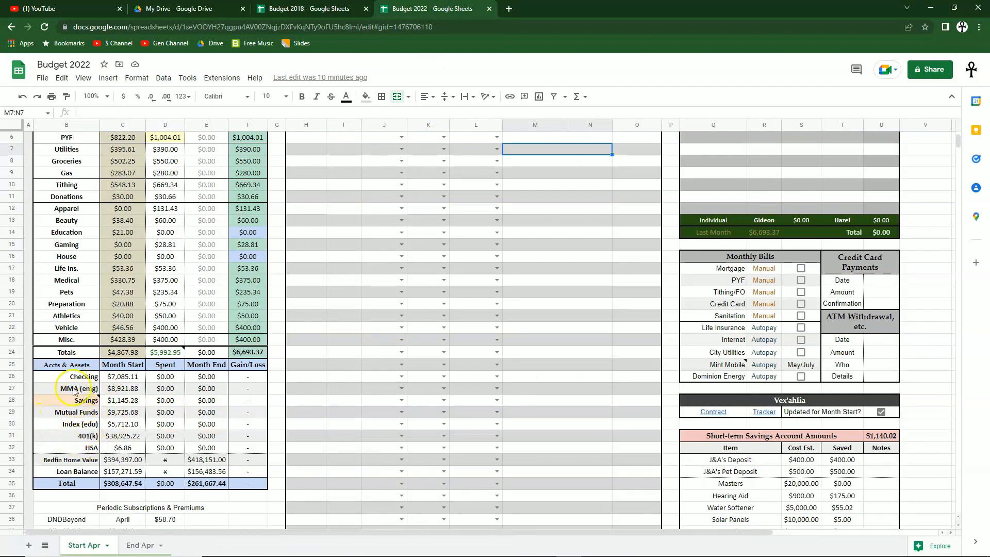
{"action": "left_click", "coordinate": [69, 460]}
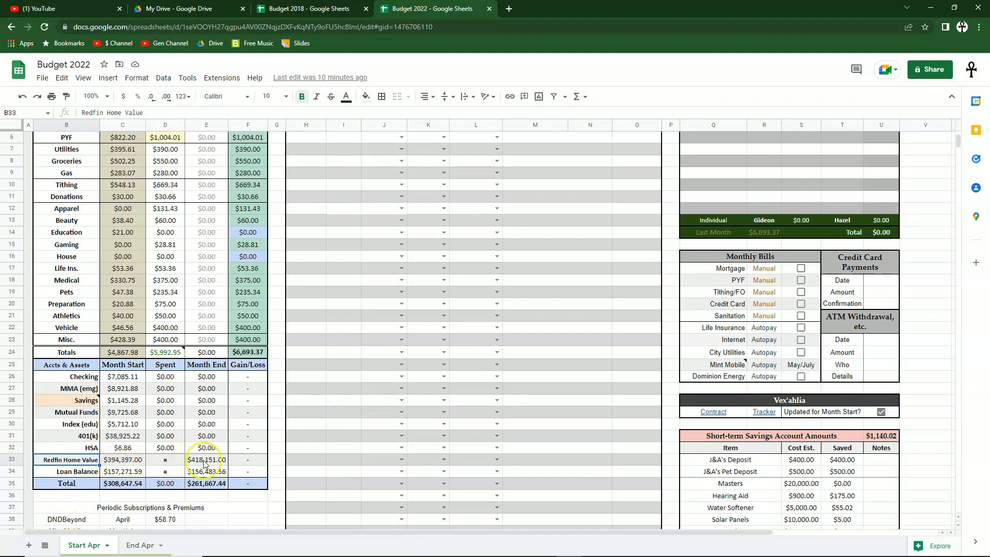
{"action": "left_click", "coordinate": [89, 474]}
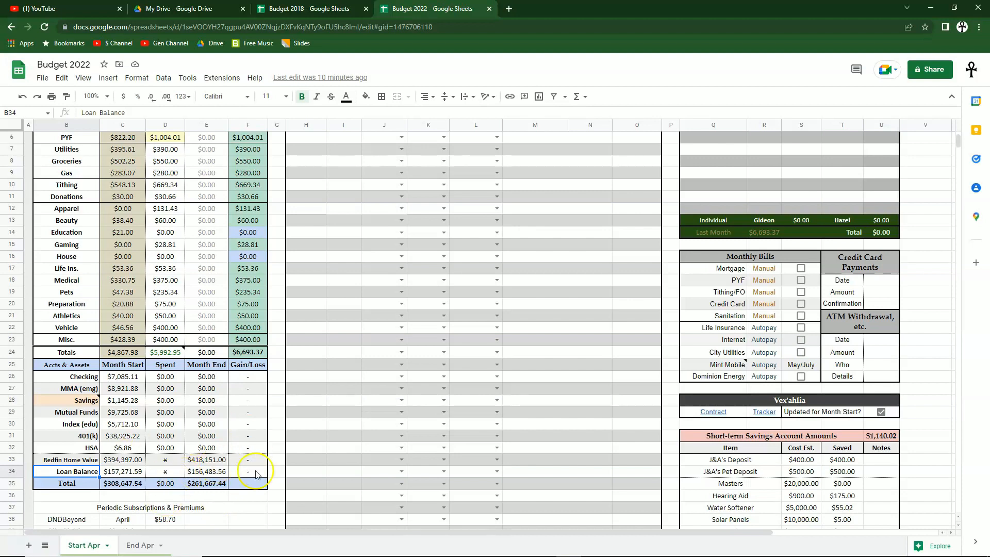
{"action": "left_click", "coordinate": [170, 473]}
{"action": "left_click", "coordinate": [168, 472]}
{"action": "left_click", "coordinate": [272, 474]}
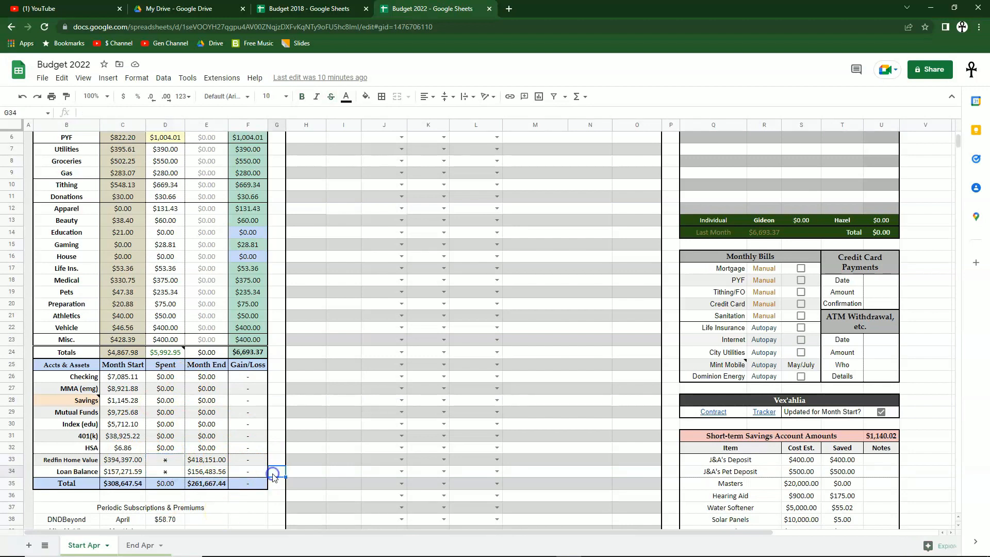
Review the Spent, Month End and Gain/Loss cells for the accounts from Checking to HSA
{"action": "left_click_drag", "start_coordinate": [248, 376], "coordinate": [260, 447]}
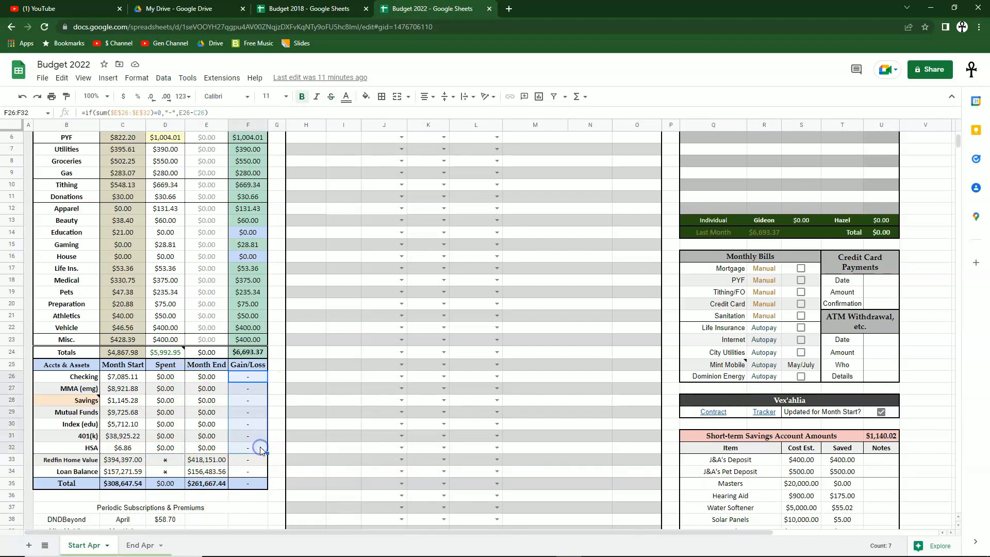
{"action": "left_click_drag", "start_coordinate": [165, 377], "coordinate": [217, 448]}
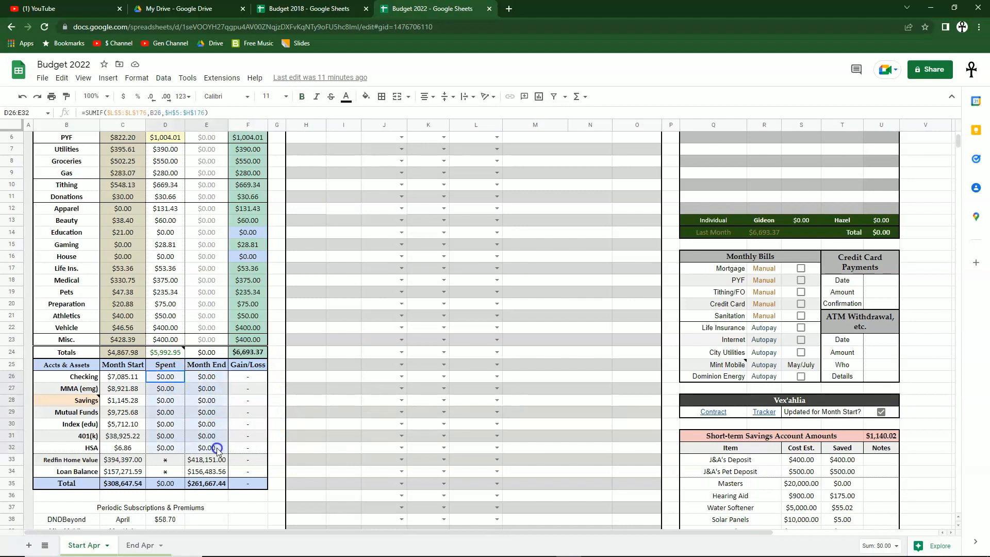
{"action": "left_click", "coordinate": [207, 377]}
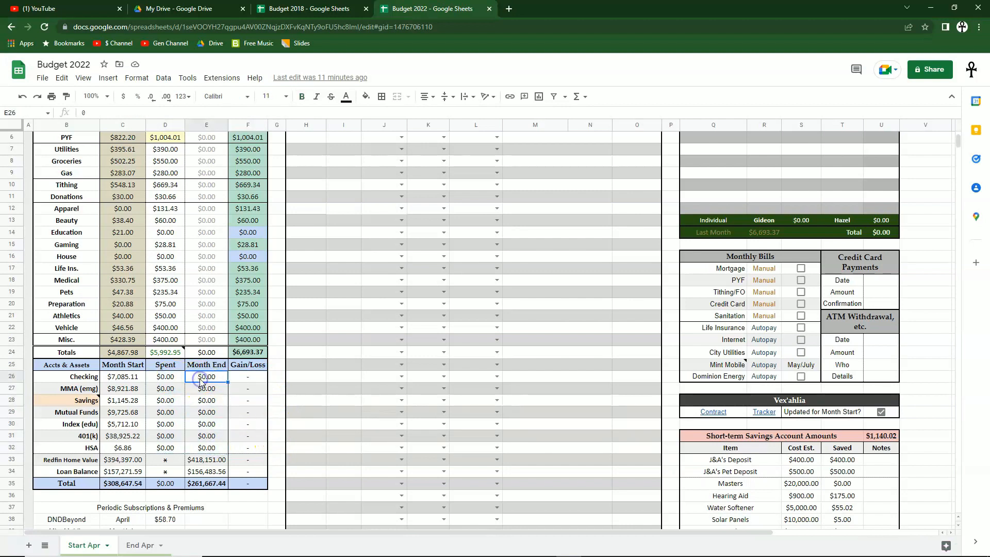
{"action": "left_click_drag", "start_coordinate": [208, 377], "coordinate": [209, 449]}
{"action": "left_click_drag", "start_coordinate": [251, 380], "coordinate": [253, 453]}
Enter 5000 as the Checking account's Month End amount to test Gain/Loss, and set it back to 0
{"action": "left_click", "coordinate": [207, 378]}
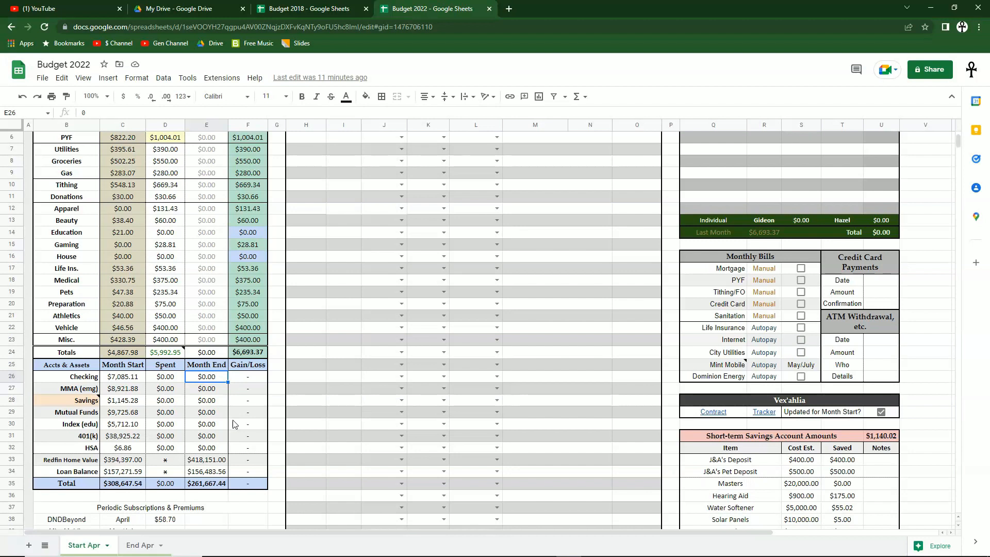
{"action": "type", "text": "5000"}
{"action": "key", "text": "Return"}
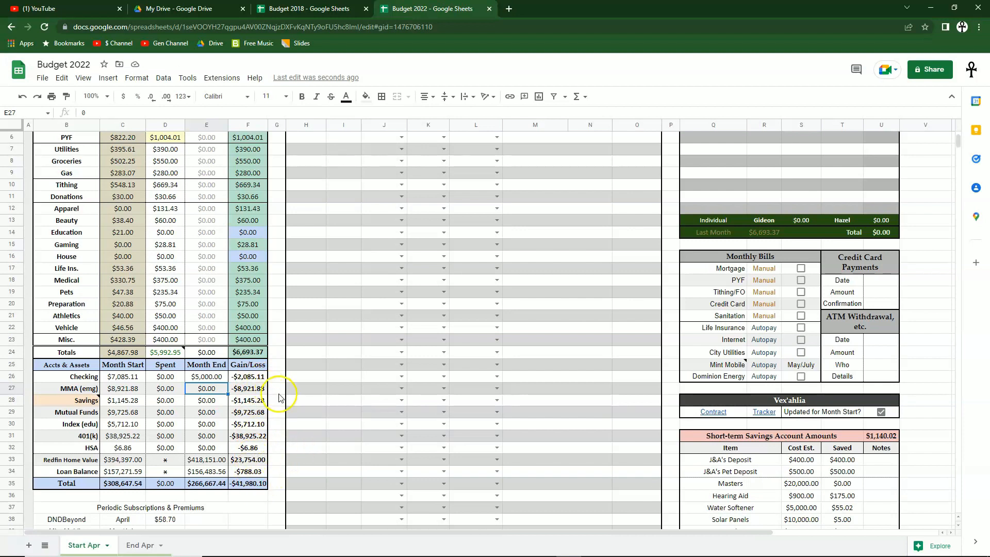
{"action": "left_click", "coordinate": [221, 378]}
{"action": "type", "text": "0"}
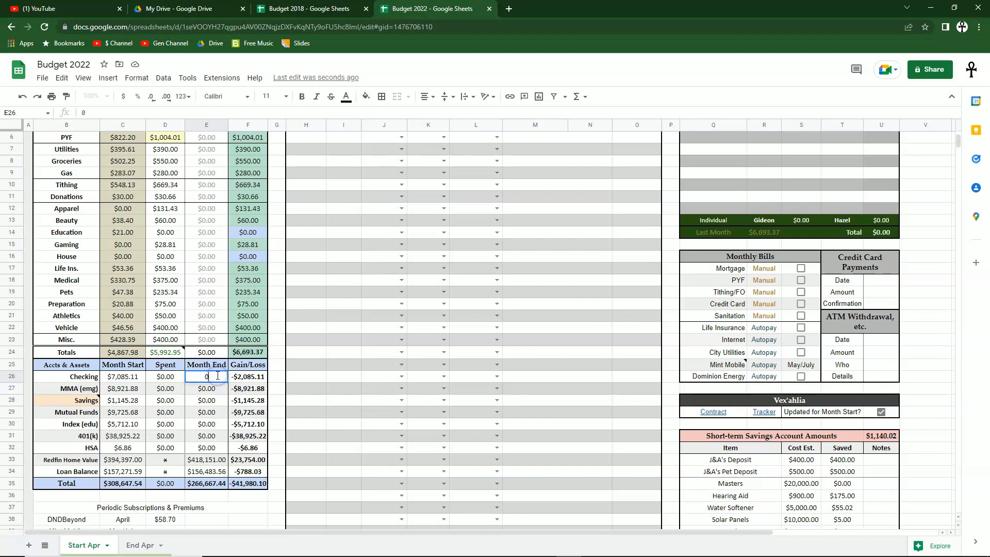
{"action": "key", "text": "Tab"}
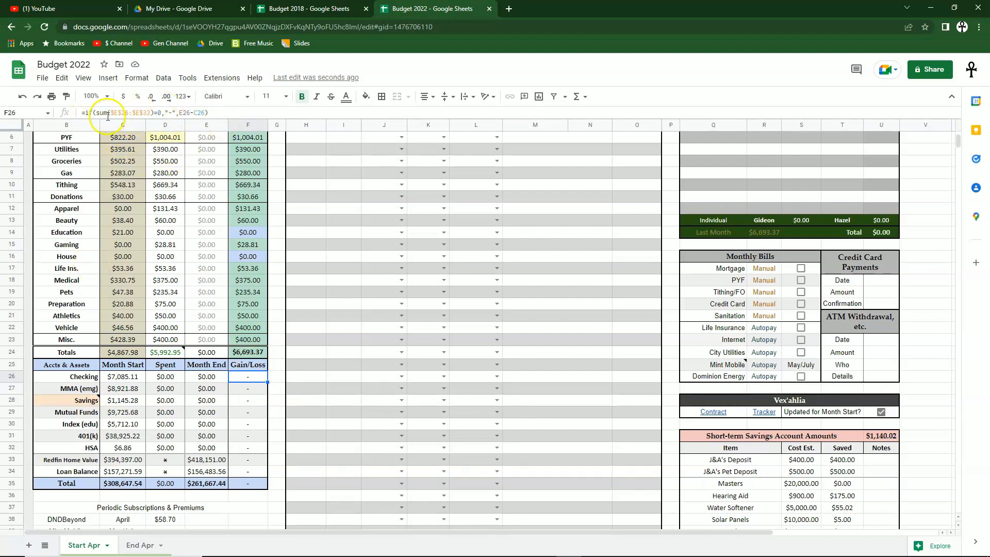
Inspect the Checking account's Gain/Loss formula and the Month Start and Month End cells it references
{"action": "left_click", "coordinate": [89, 114]}
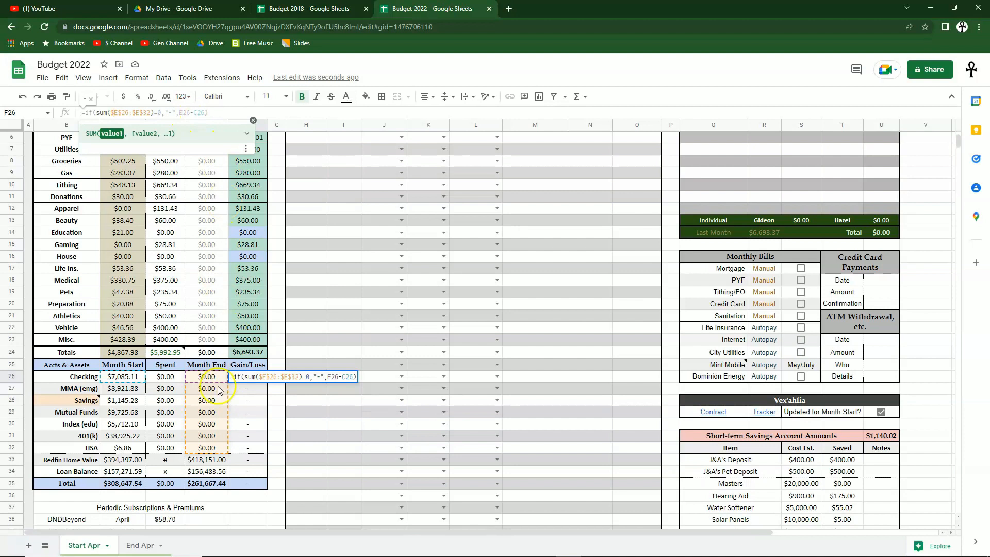
{"action": "left_click", "coordinate": [252, 121]}
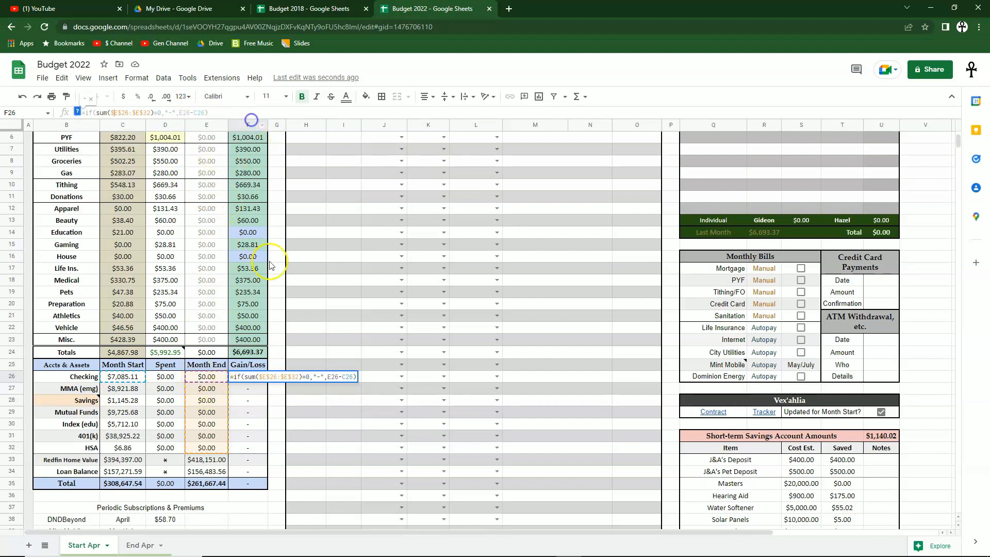
{"action": "left_click", "coordinate": [206, 377]}
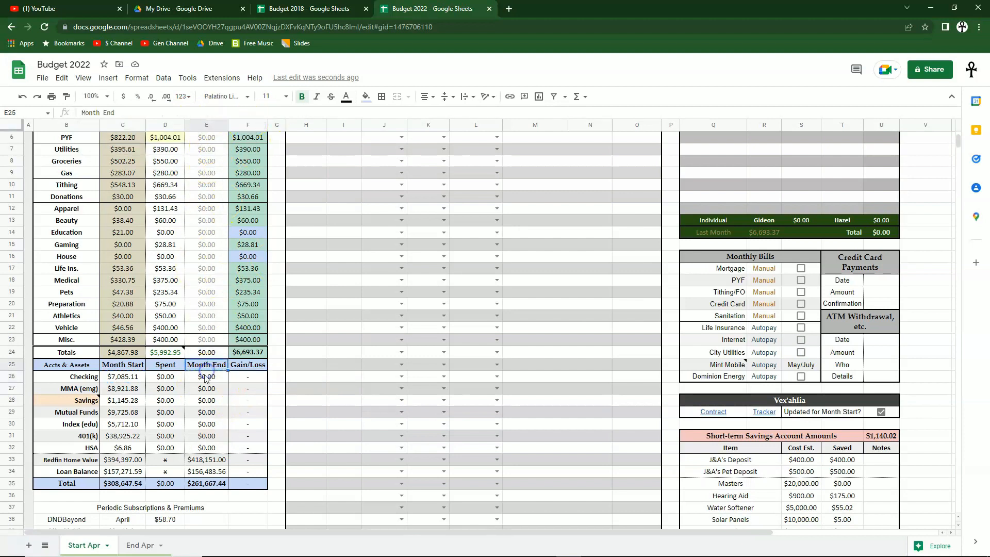
{"action": "left_click", "coordinate": [134, 376]}
Review the Month End and Gain/Loss ranges from Checking to HSA and reset the Checking Month End amount to 0
{"action": "left_click_drag", "start_coordinate": [219, 377], "coordinate": [221, 449]}
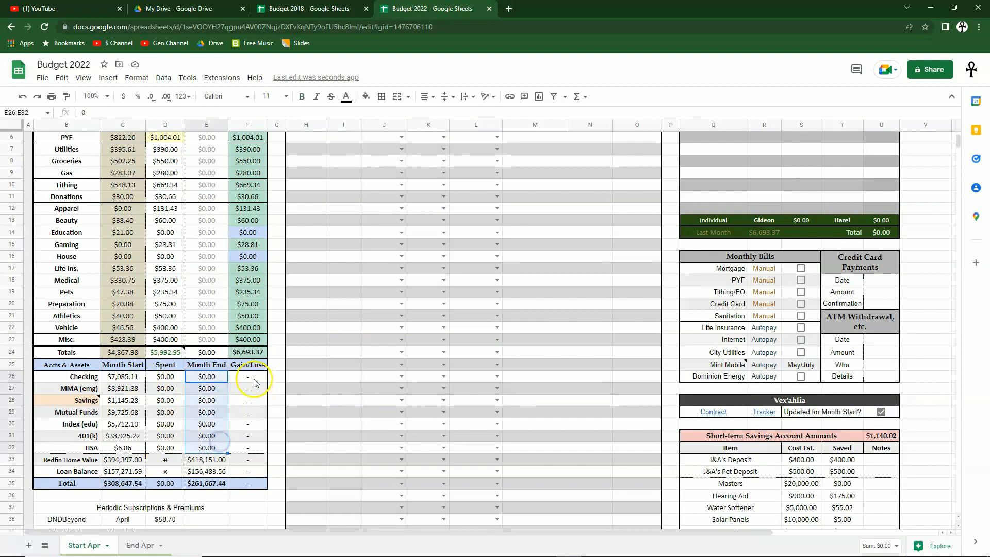
{"action": "left_click_drag", "start_coordinate": [248, 377], "coordinate": [261, 447]}
{"action": "left_click", "coordinate": [279, 404]}
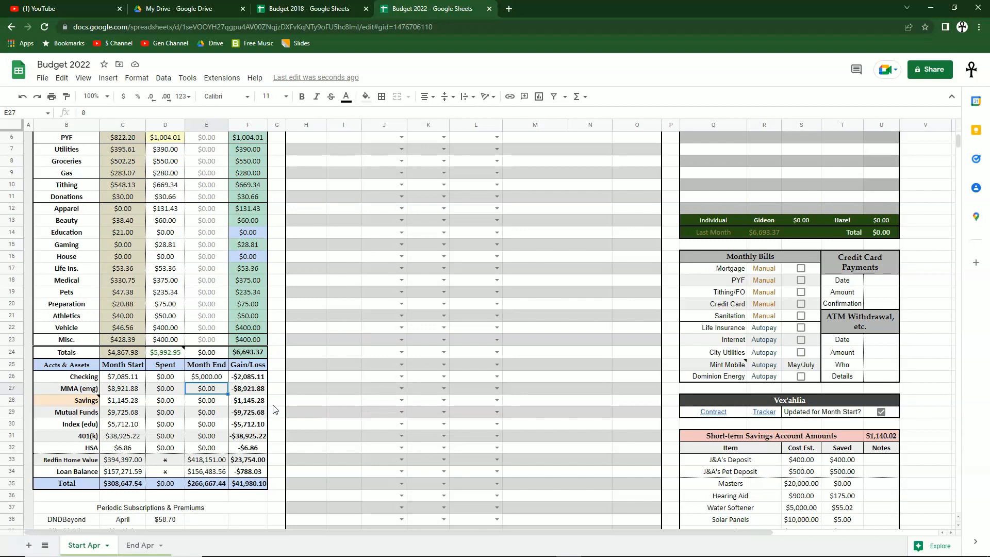
{"action": "left_click", "coordinate": [213, 378]}
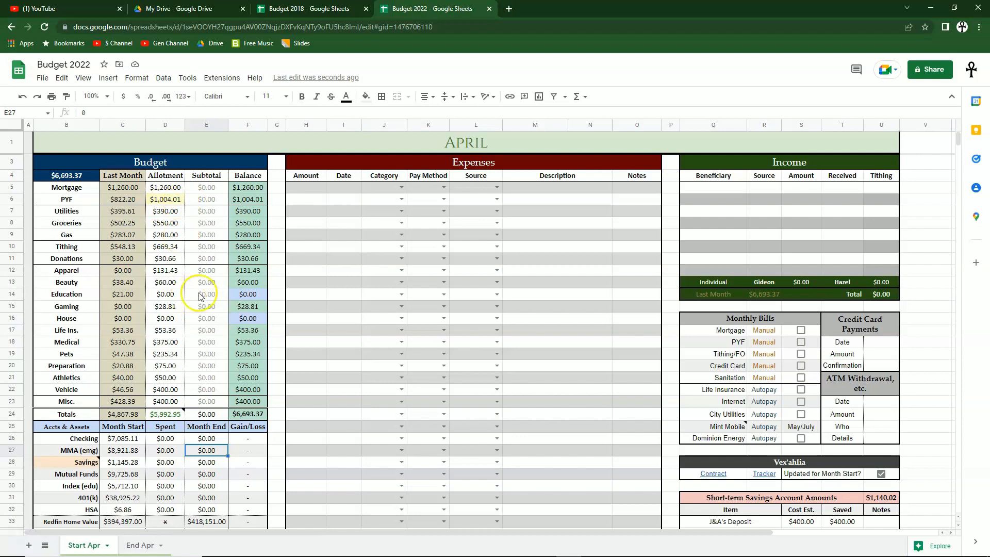
Inspect the Mortgage, Groceries, Donations and Gaming allotments in the Budget table
{"action": "left_click", "coordinate": [170, 187]}
{"action": "left_click", "coordinate": [167, 222]}
{"action": "left_click", "coordinate": [176, 255]}
{"action": "left_click", "coordinate": [166, 307]}
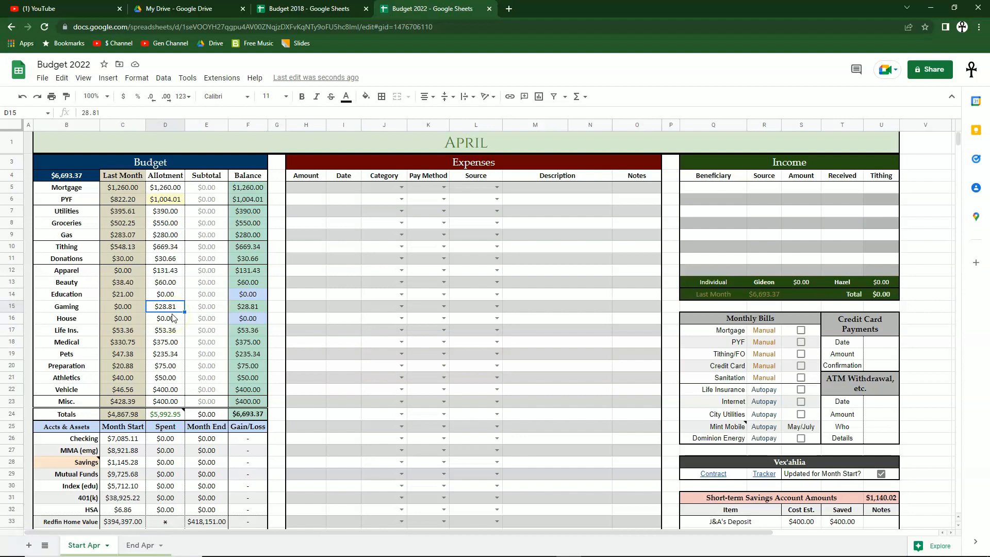
Inspect the PYF allotment formula and the Tithing allotment it is based on
{"action": "left_click", "coordinate": [166, 200]}
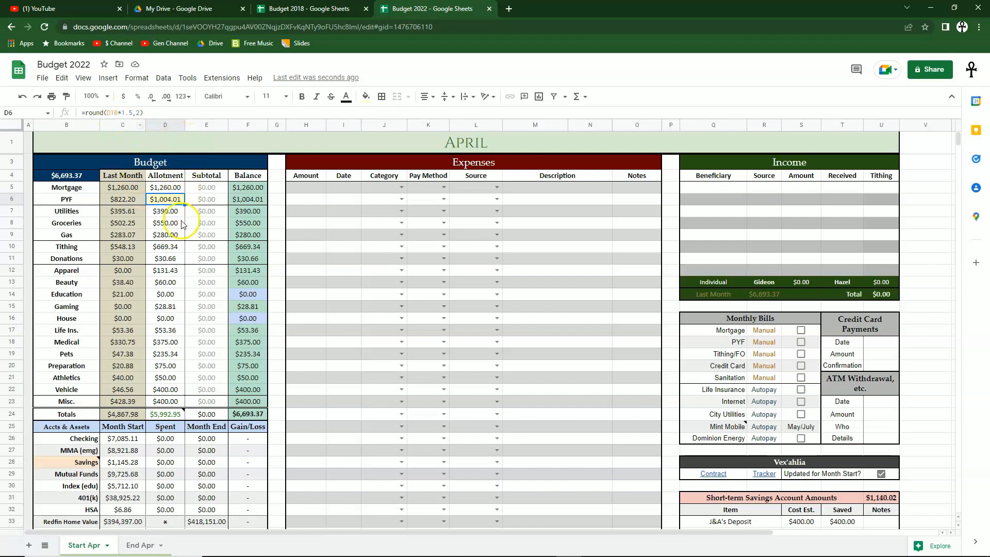
{"action": "left_click", "coordinate": [175, 249]}
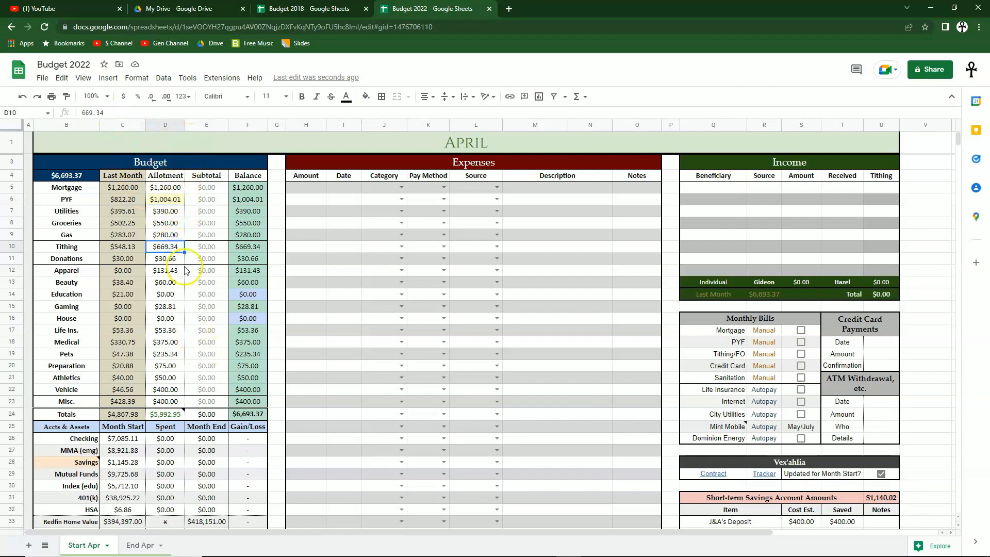
{"action": "left_click", "coordinate": [164, 199]}
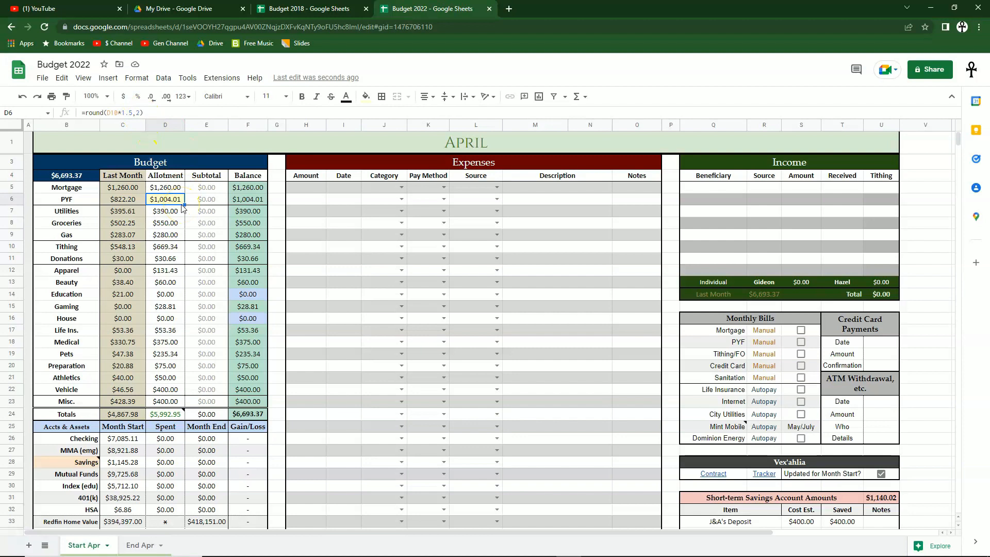
{"action": "left_click", "coordinate": [197, 216]}
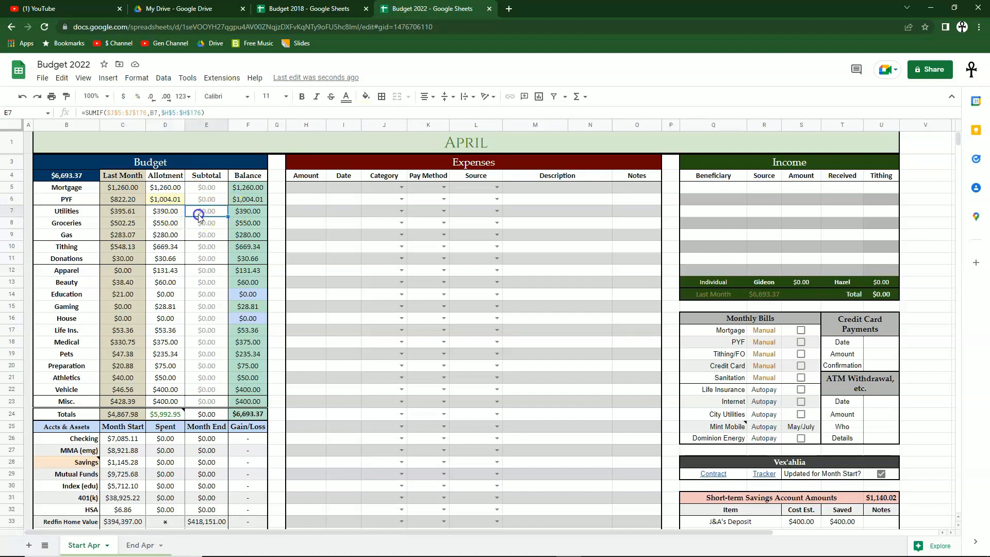
Examine the PYF category row from its label across to its Allotment cell
{"action": "left_click", "coordinate": [183, 201]}
{"action": "key", "text": "Left"}
{"action": "key", "text": "Left"}
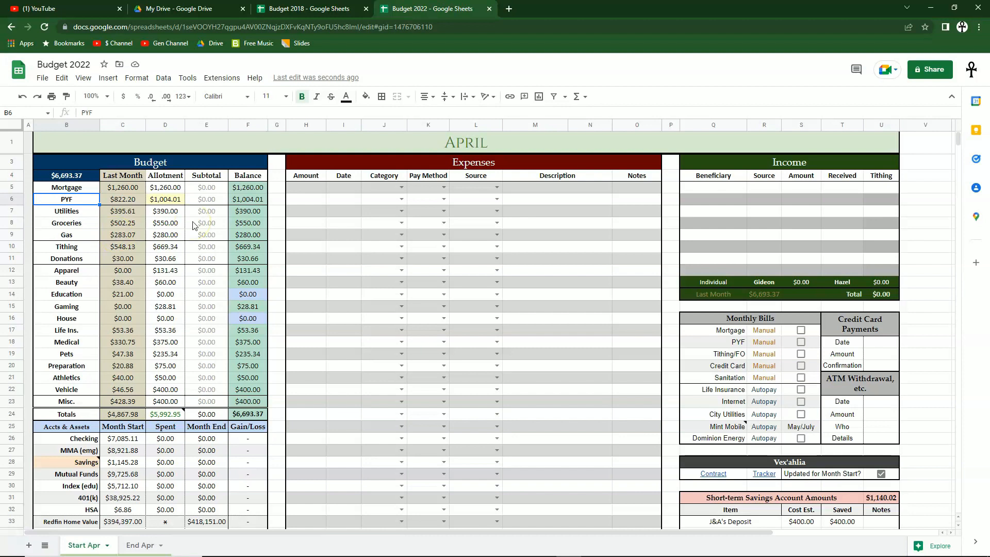
{"action": "left_click", "coordinate": [175, 199]}
{"action": "left_click", "coordinate": [81, 203]}
{"action": "key", "text": "Right"}
{"action": "key", "text": "Right"}
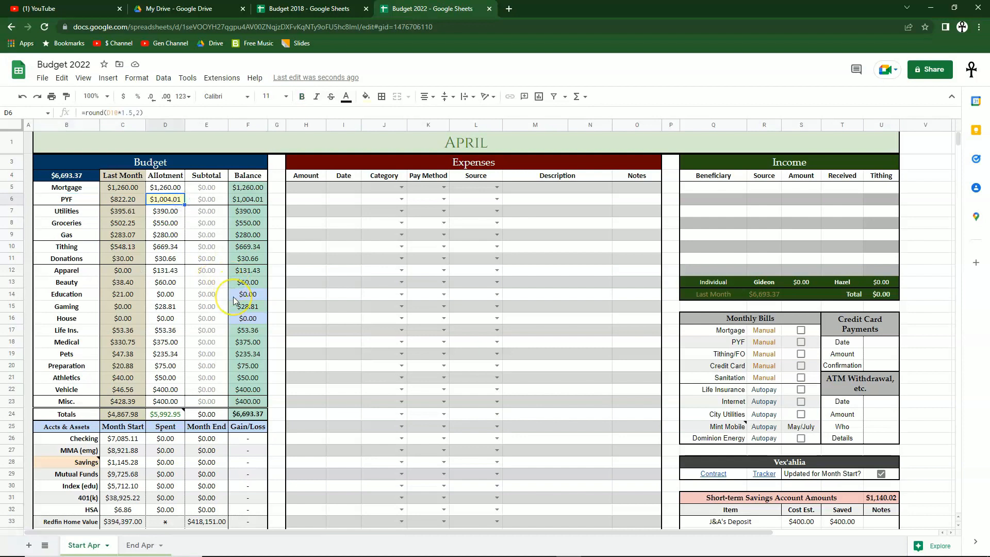
Inspect the Tithing category and allotment alongside the Last Month amount in the Income table
{"action": "left_click", "coordinate": [167, 246]}
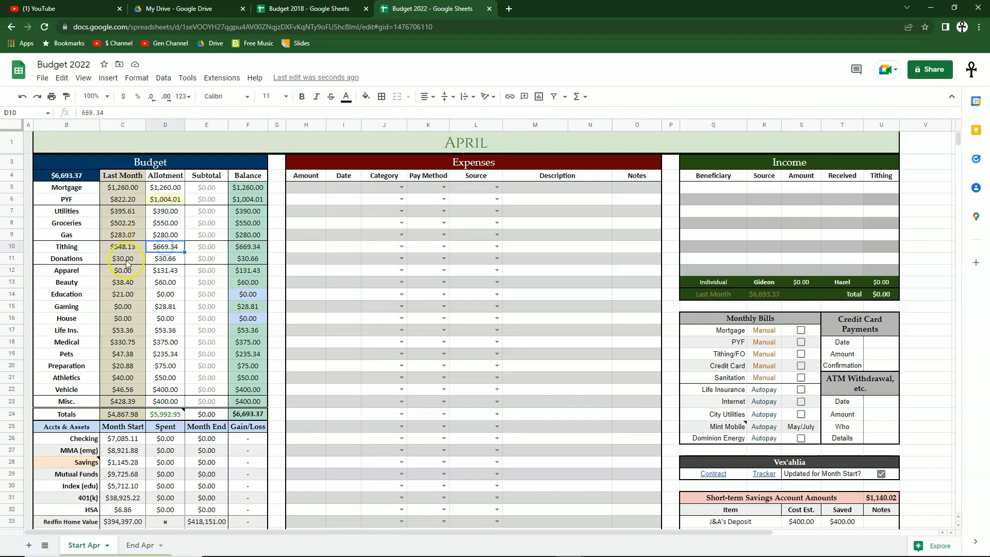
{"action": "left_click", "coordinate": [90, 249]}
{"action": "left_click", "coordinate": [170, 251]}
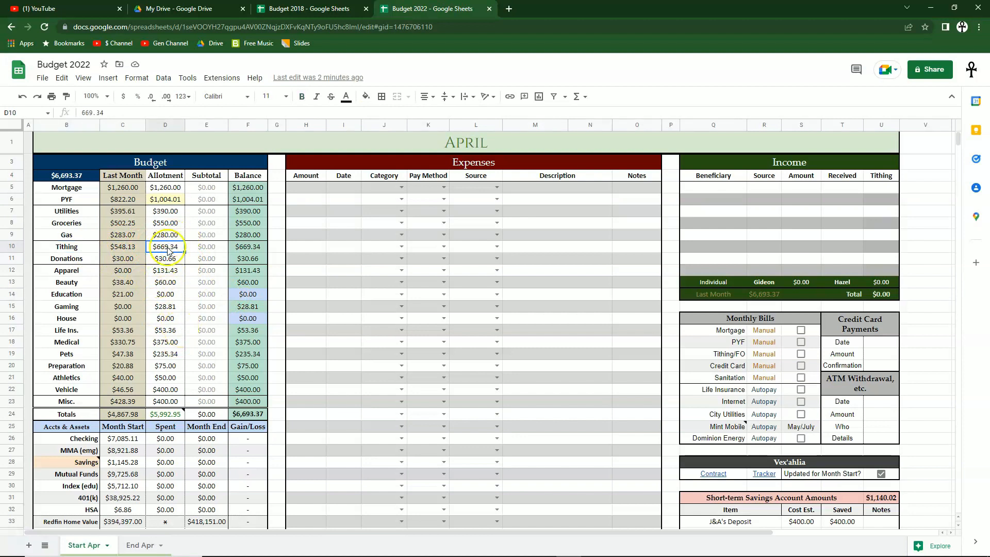
{"action": "left_click", "coordinate": [771, 291]}
{"action": "left_click", "coordinate": [165, 247]}
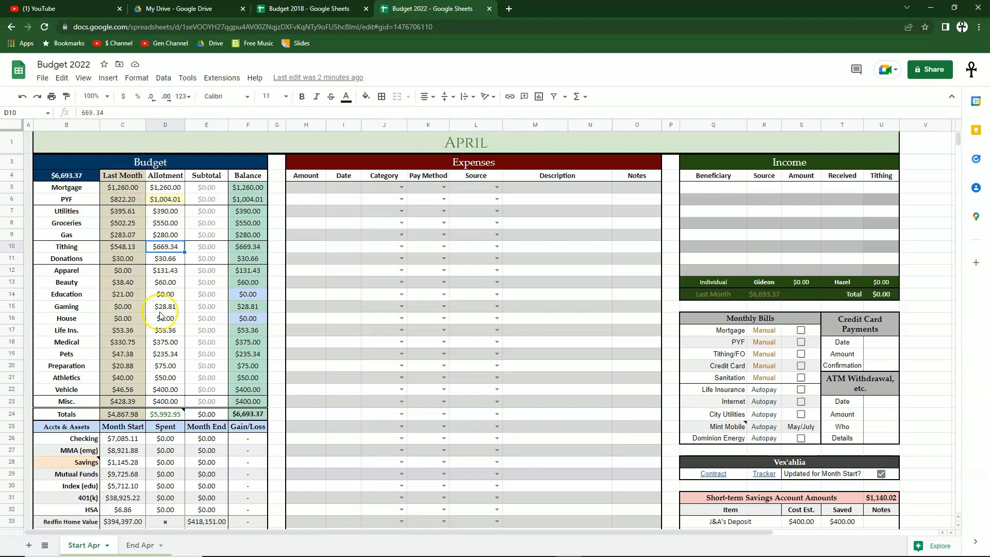
Compare the PYF and Tithing allotments and examine the cell reference and multiplier in the PYF formula
{"action": "left_click", "coordinate": [170, 199]}
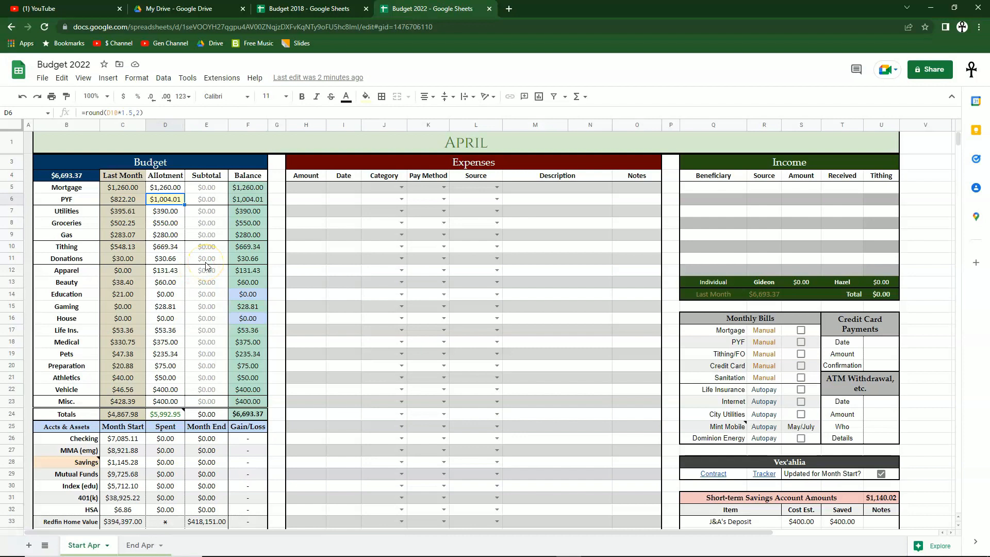
{"action": "left_click", "coordinate": [176, 248]}
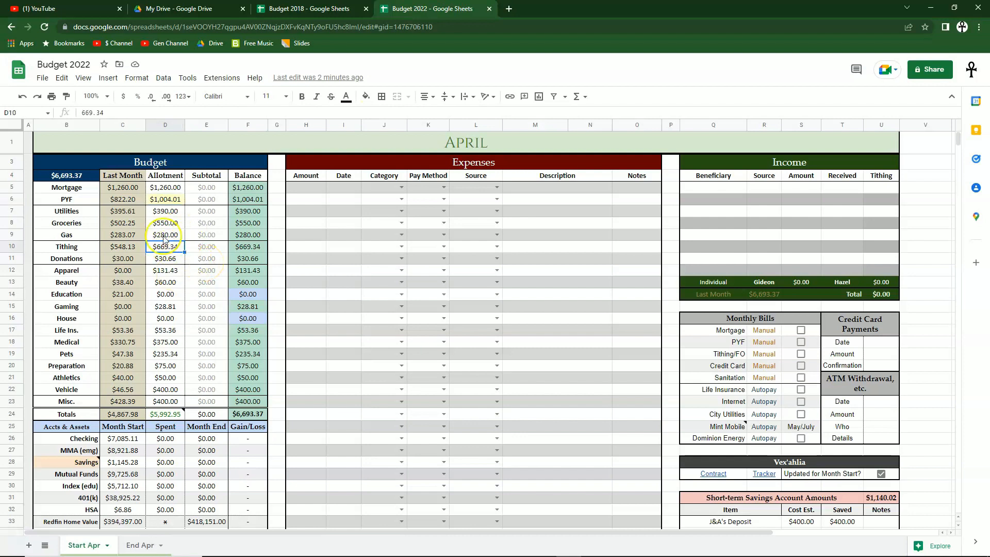
{"action": "left_click", "coordinate": [169, 200]}
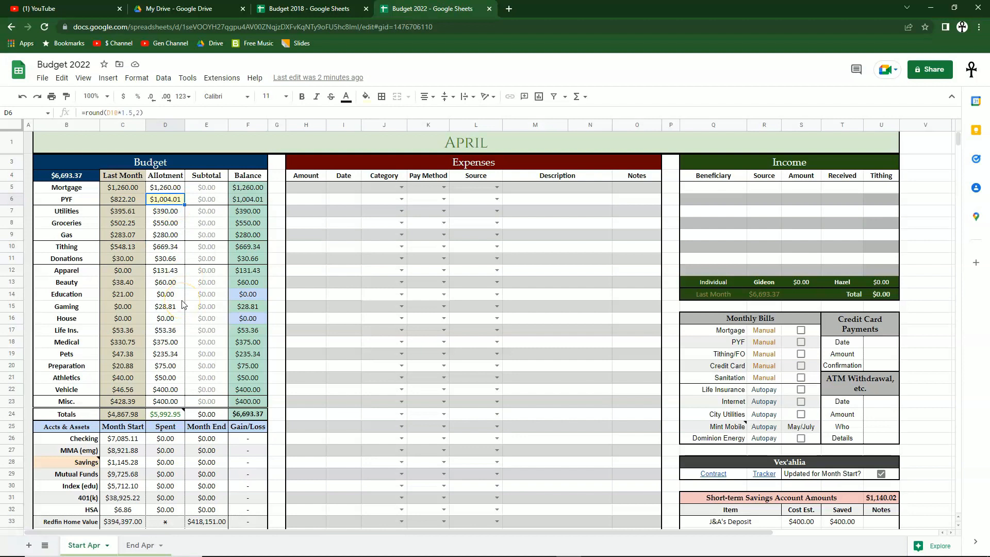
{"action": "left_click", "coordinate": [108, 112]}
{"action": "left_click_drag", "start_coordinate": [140, 113], "coordinate": [130, 114]}
{"action": "left_click", "coordinate": [206, 270]}
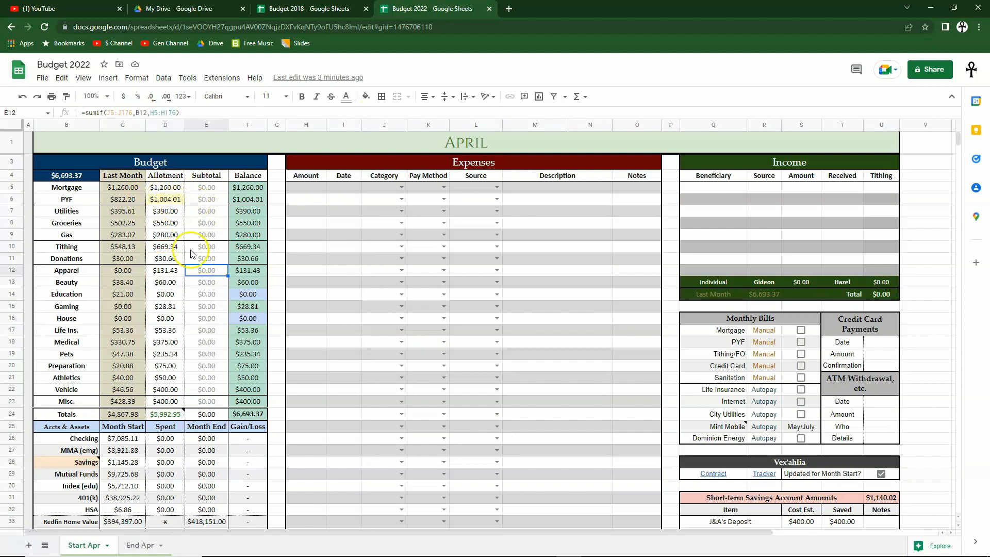
{"action": "left_click", "coordinate": [168, 199]}
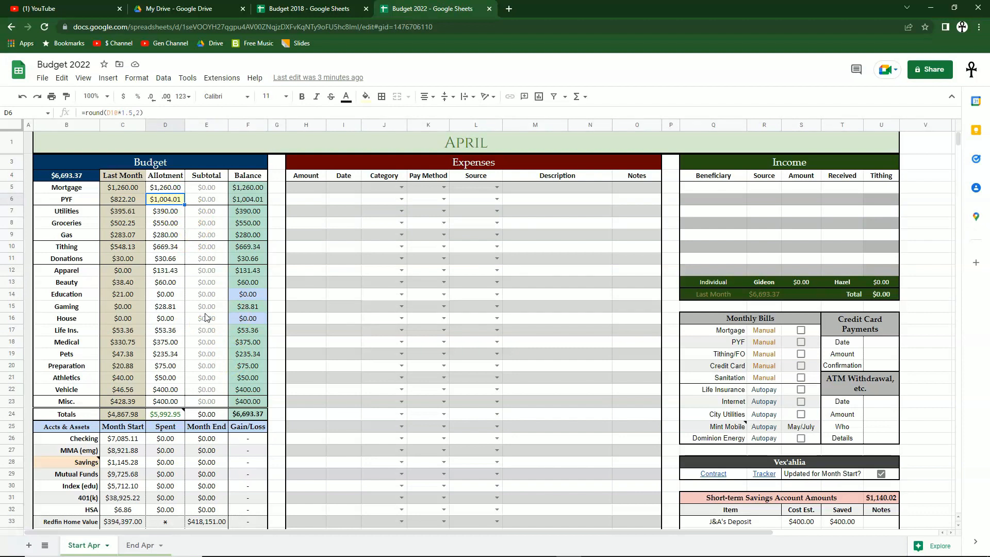
Inspect the reference in the Budget table's header amount and the Income table's Last Month cell it draws from
{"action": "left_click", "coordinate": [65, 175]}
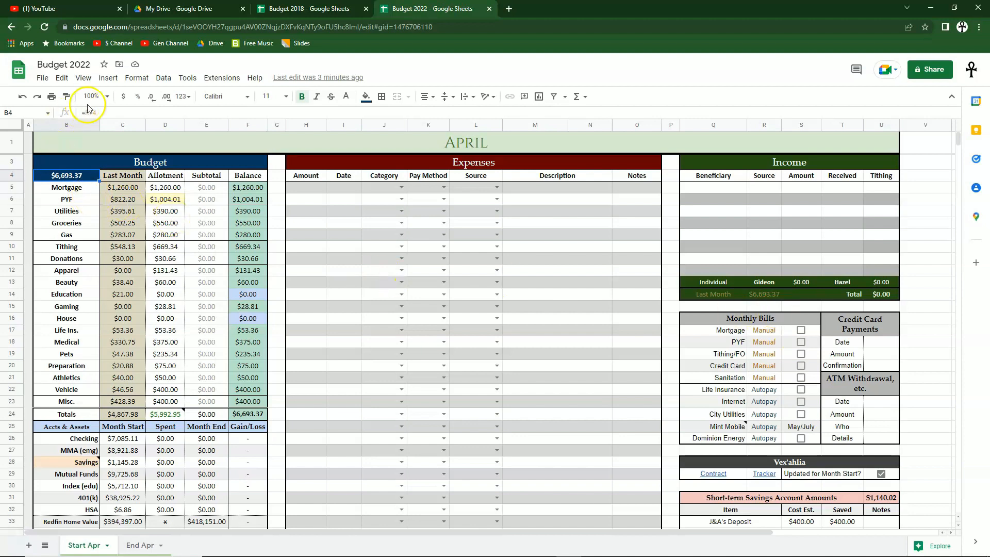
{"action": "left_click", "coordinate": [777, 298]}
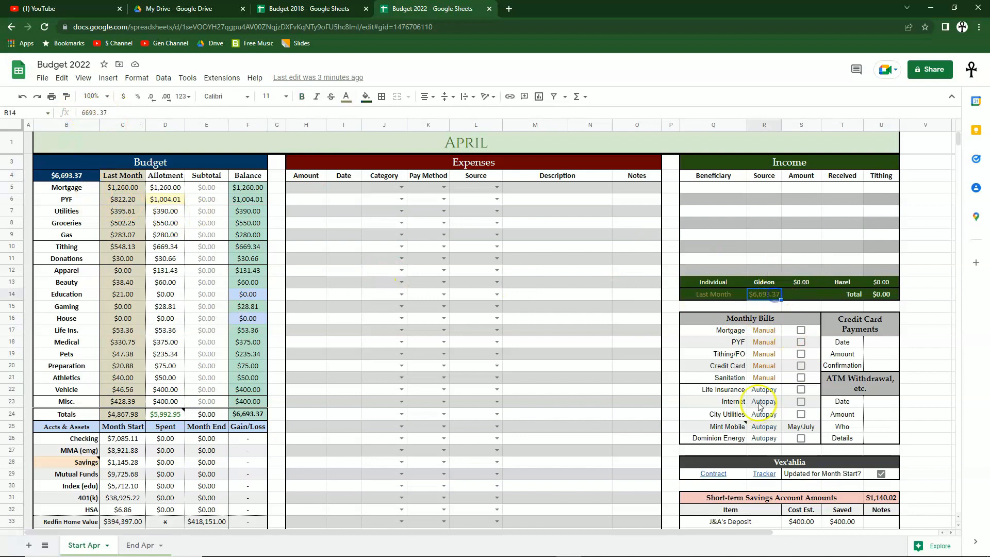
{"action": "left_click", "coordinate": [83, 177]}
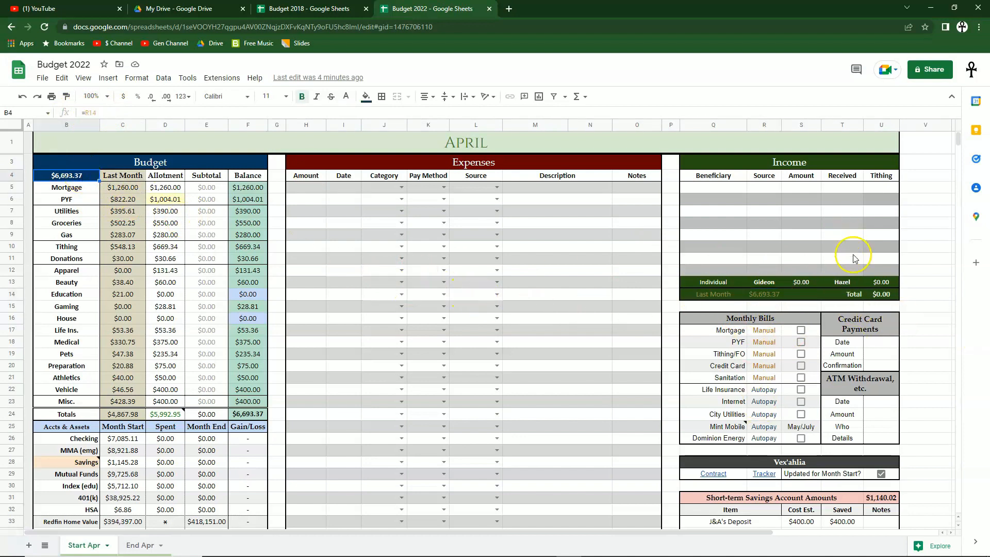
Compare the Income table's total on the End Apr sheet with the Budget table's header amount
{"action": "left_click", "coordinate": [141, 545]}
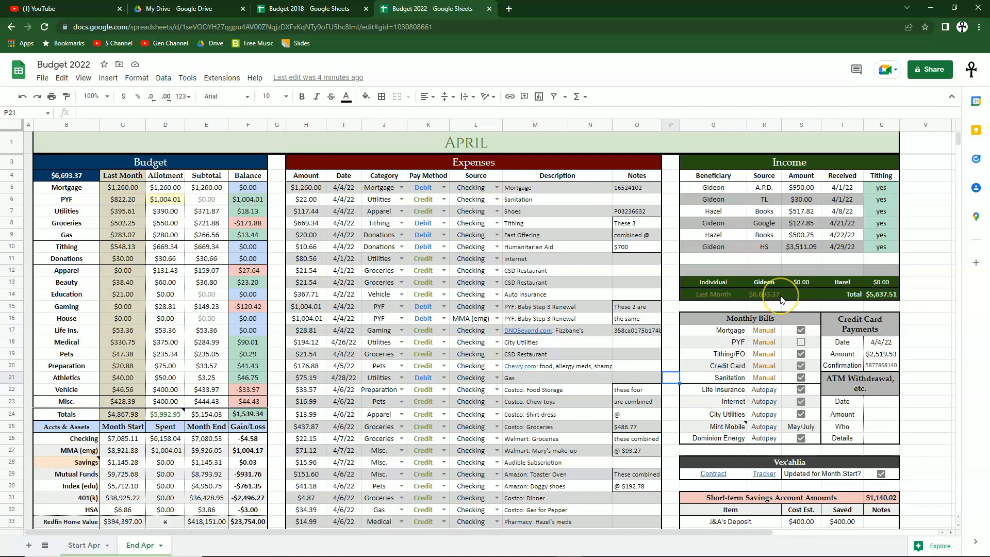
{"action": "left_click", "coordinate": [893, 294]}
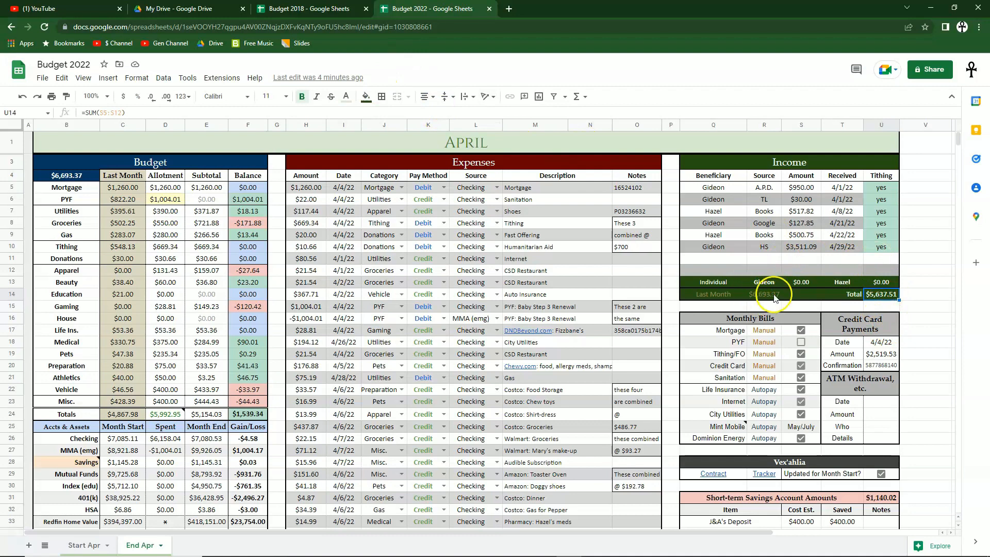
{"action": "left_click", "coordinate": [65, 177]}
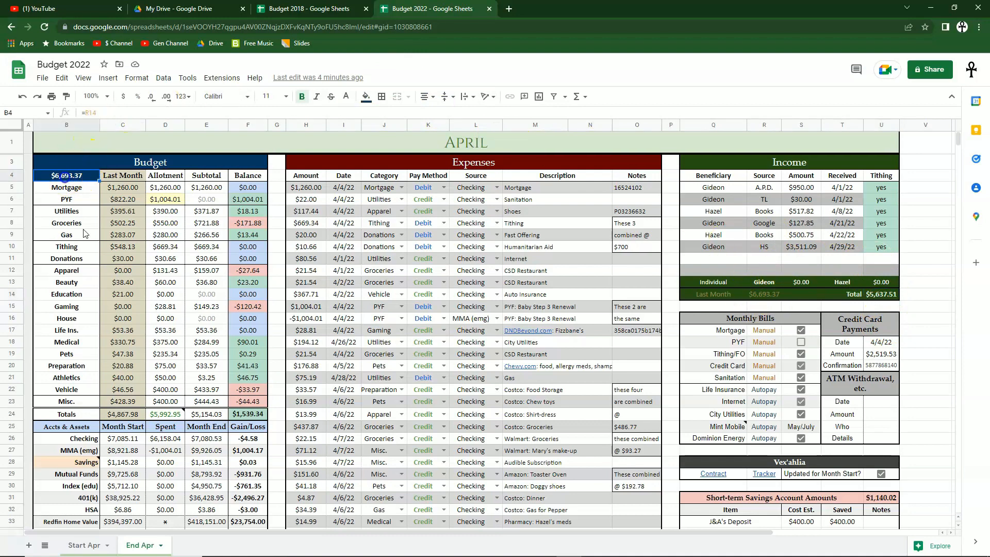
Inspect the Allotment total's formula on the Start Apr sheet, the category allotments it sums, and its attached note
{"action": "left_click", "coordinate": [84, 545]}
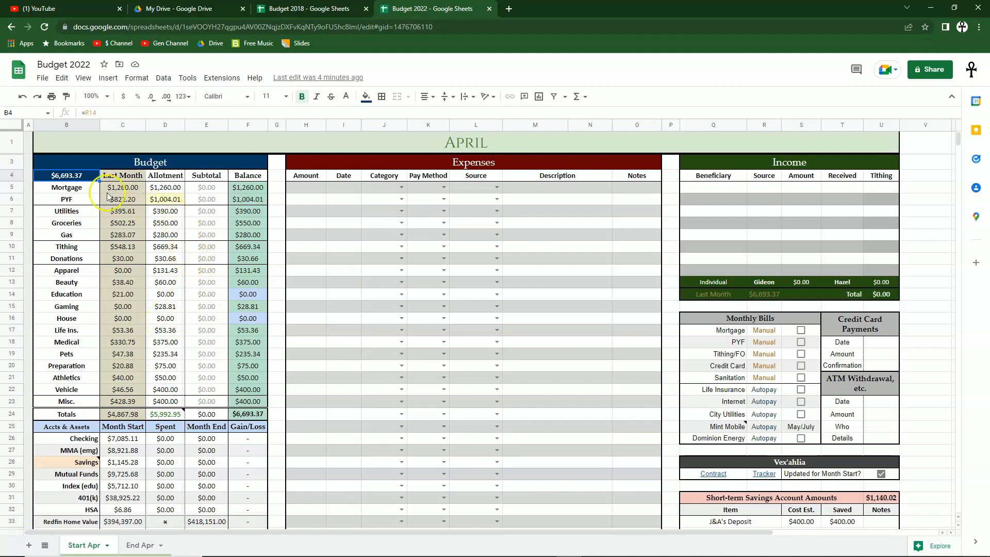
{"action": "left_click", "coordinate": [174, 419]}
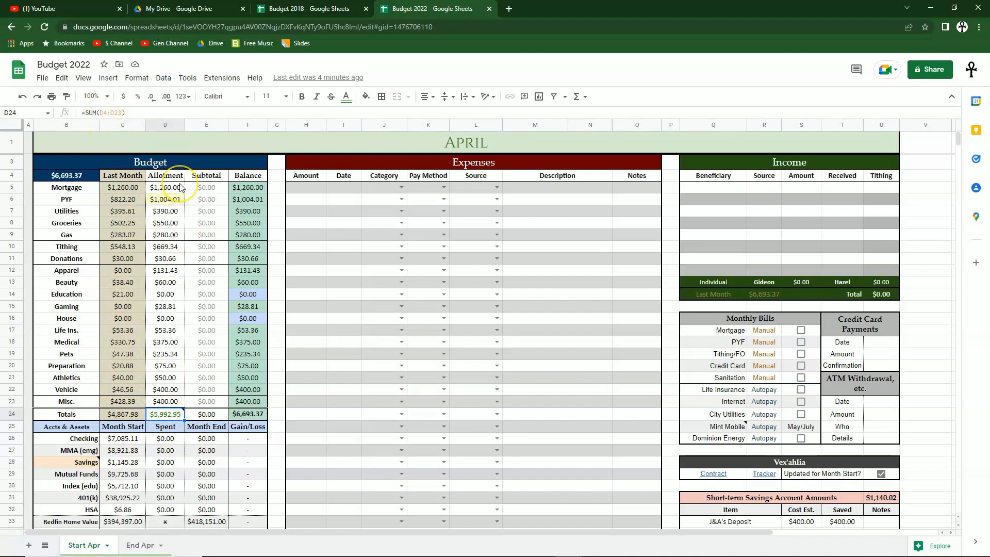
{"action": "left_click_drag", "start_coordinate": [181, 188], "coordinate": [173, 405]}
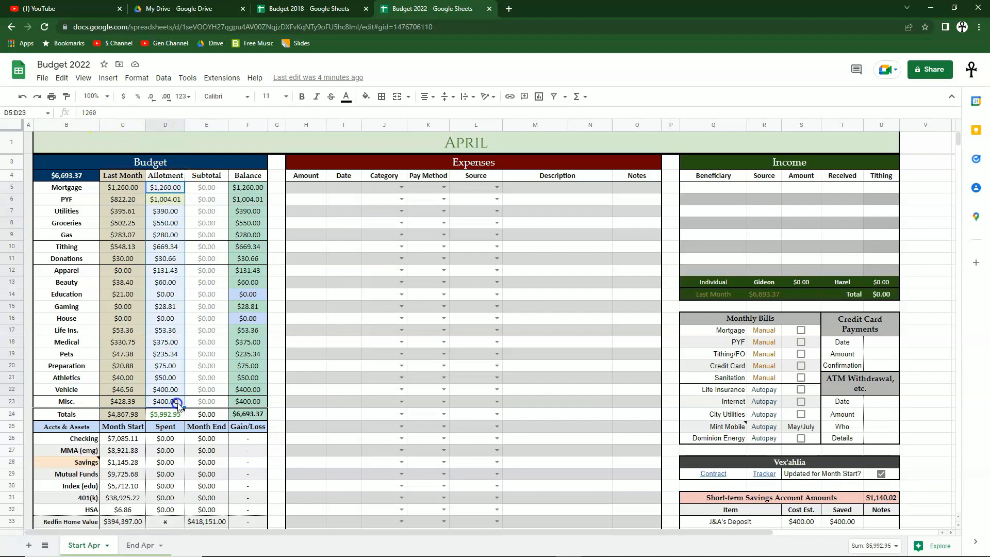
{"action": "mouse_move", "coordinate": [165, 418]}
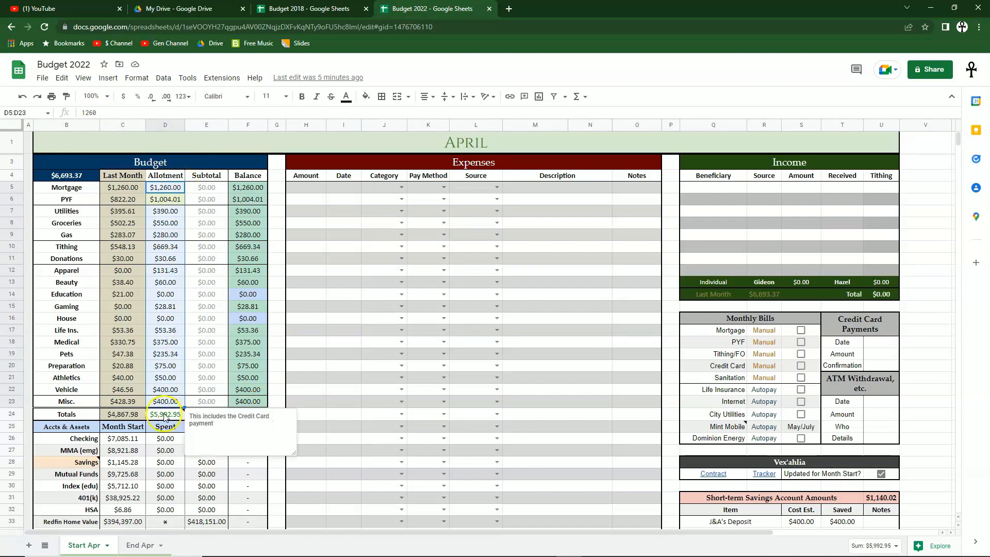
{"action": "left_click", "coordinate": [278, 366]}
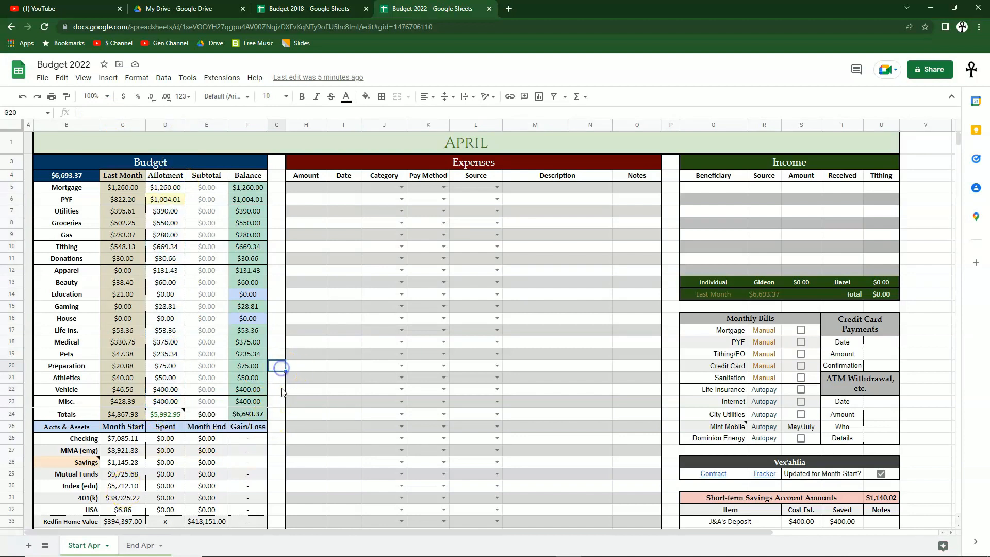
{"action": "mouse_move", "coordinate": [158, 421]}
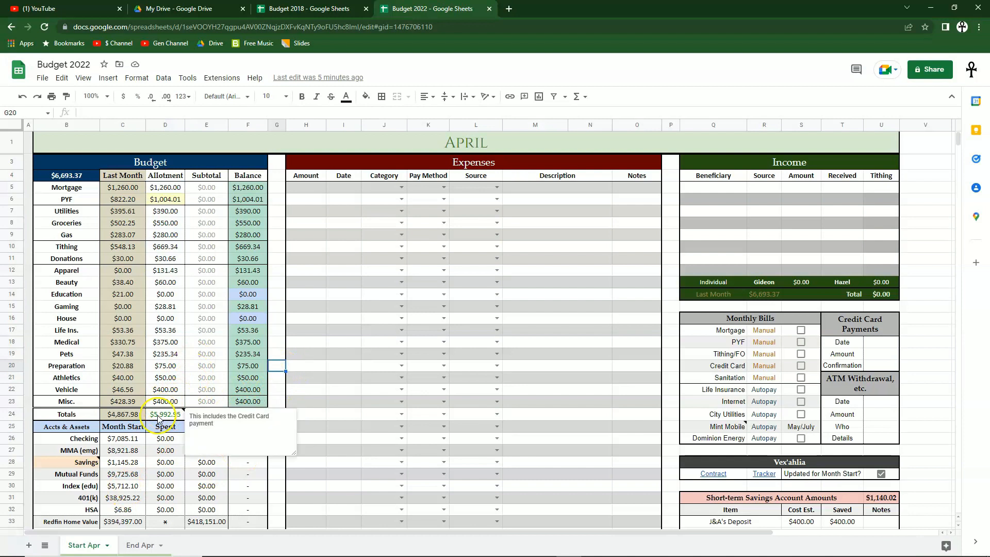
Compare the Budget header amount with the Allotment total and check the credit card payment amount on the End Apr sheet
{"action": "left_click", "coordinate": [65, 176]}
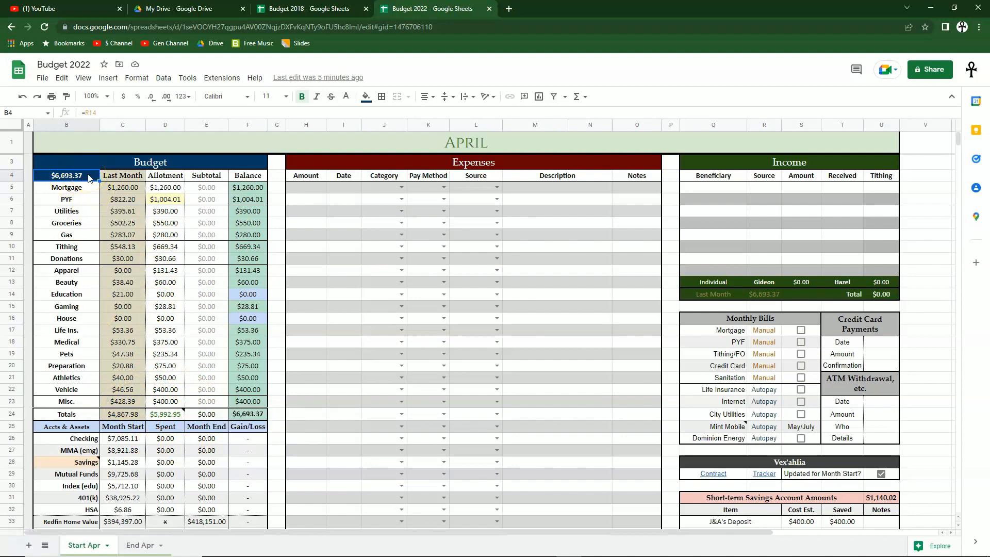
{"action": "mouse_move", "coordinate": [183, 415]}
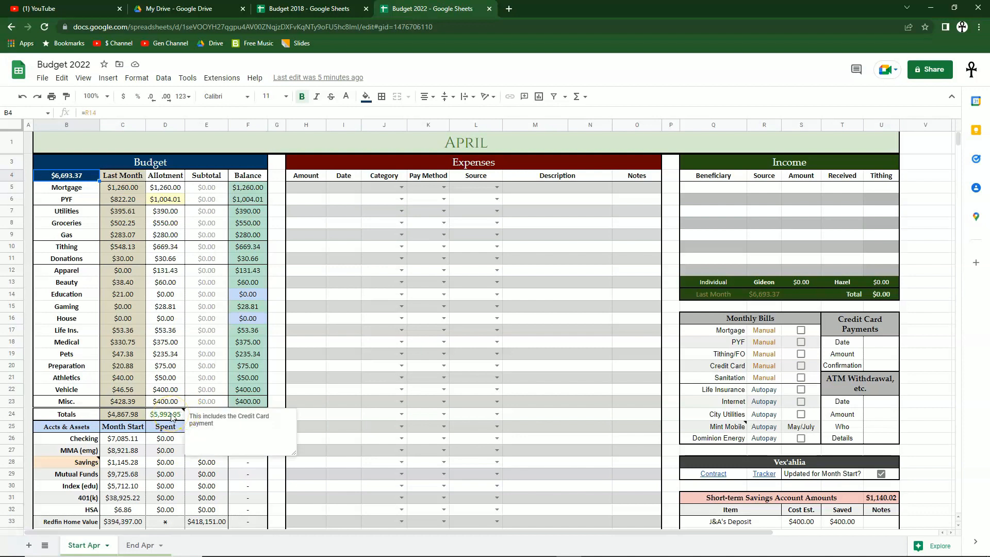
{"action": "left_click", "coordinate": [139, 545]}
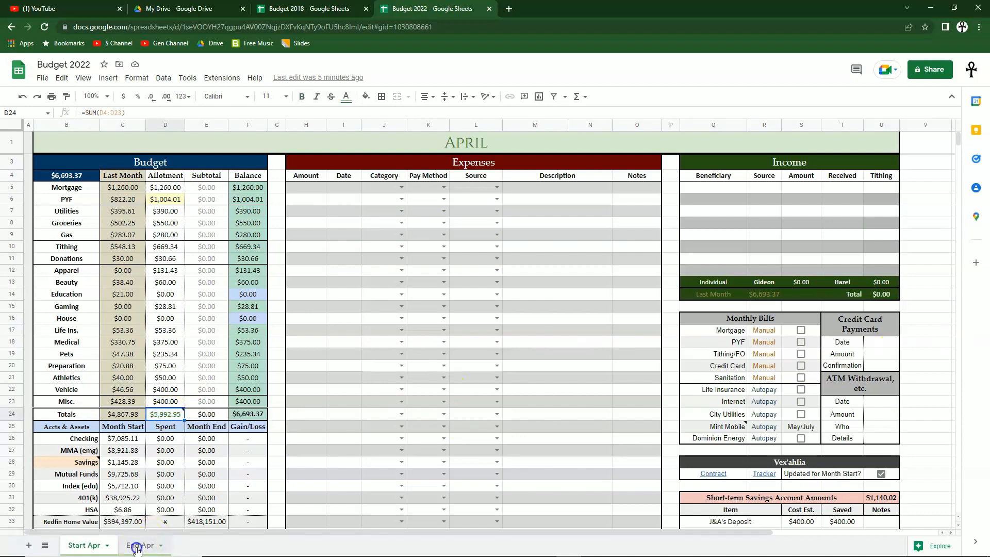
{"action": "left_click", "coordinate": [880, 354]}
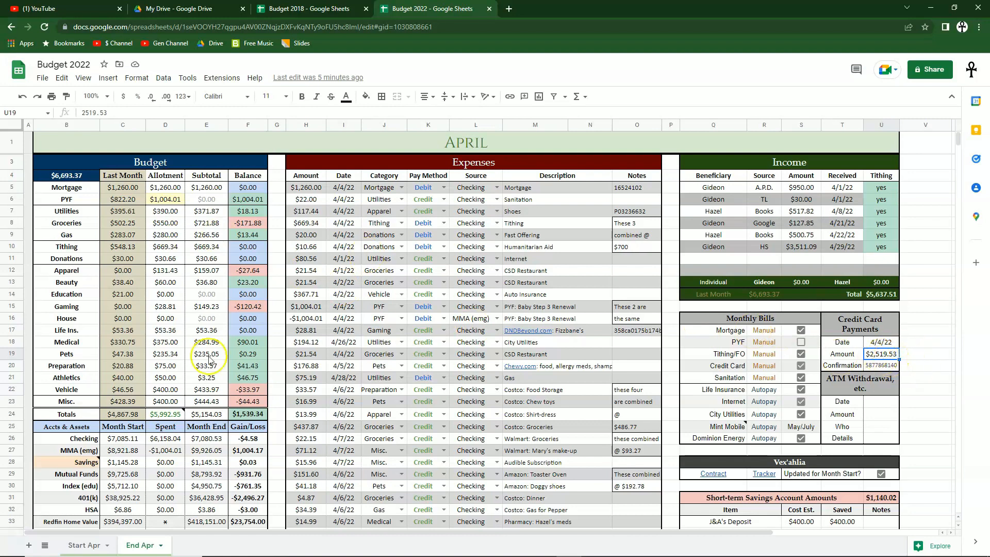
Review the Allotment column from Mortgage to Vehicle on the Start Apr sheet, plus the PYF Subtotal formula and header reference
{"action": "left_click", "coordinate": [84, 545]}
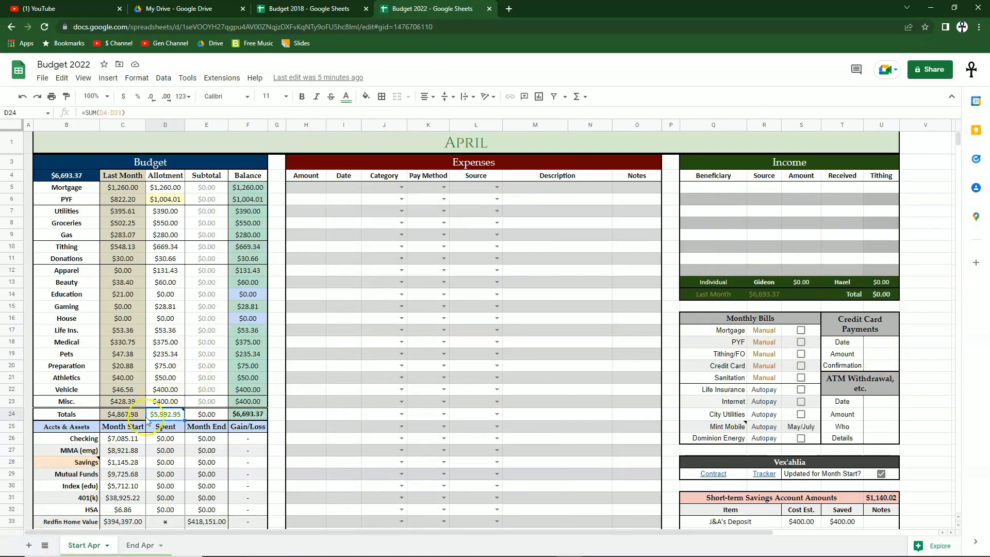
{"action": "left_click_drag", "start_coordinate": [166, 188], "coordinate": [175, 390]}
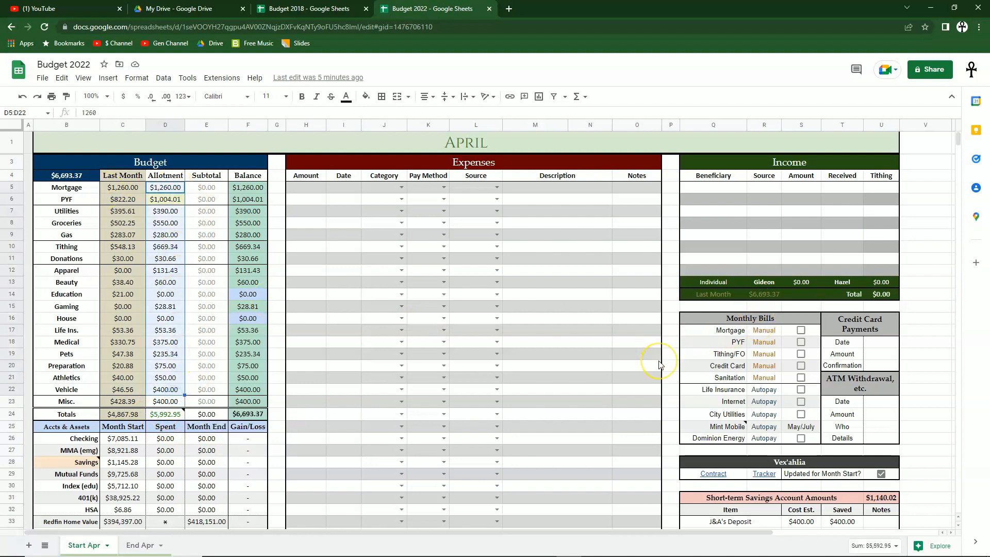
{"action": "left_click", "coordinate": [206, 199]}
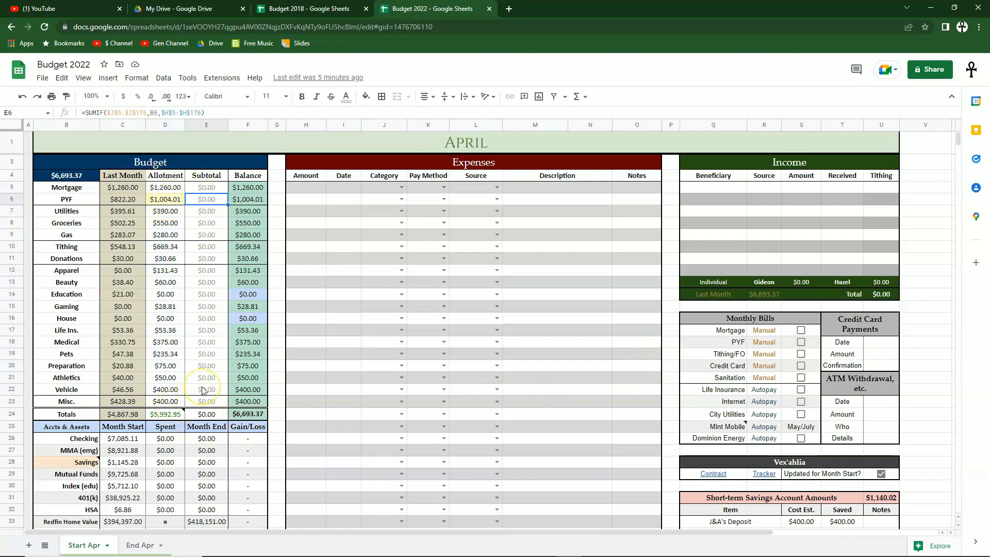
{"action": "left_click", "coordinate": [61, 176]}
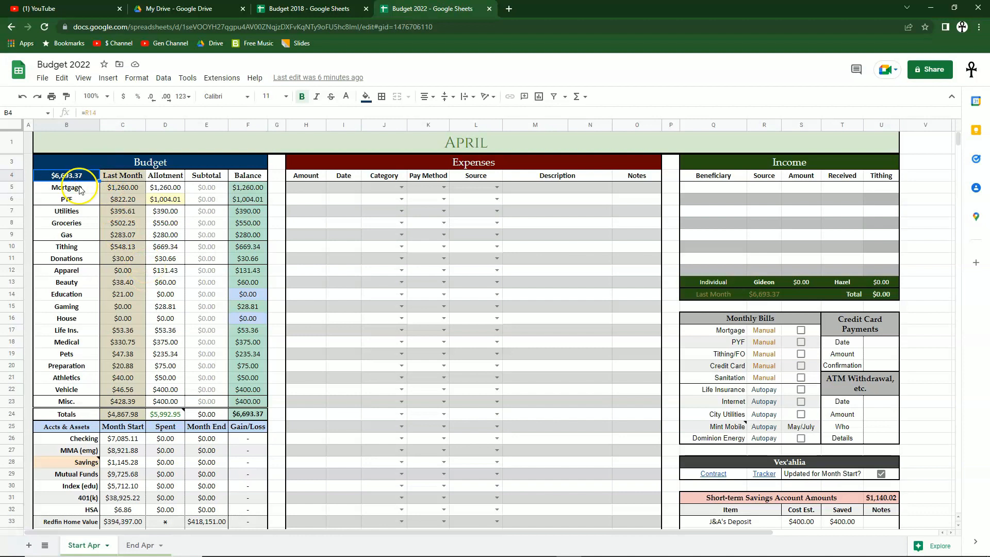
{"action": "left_click", "coordinate": [275, 393]}
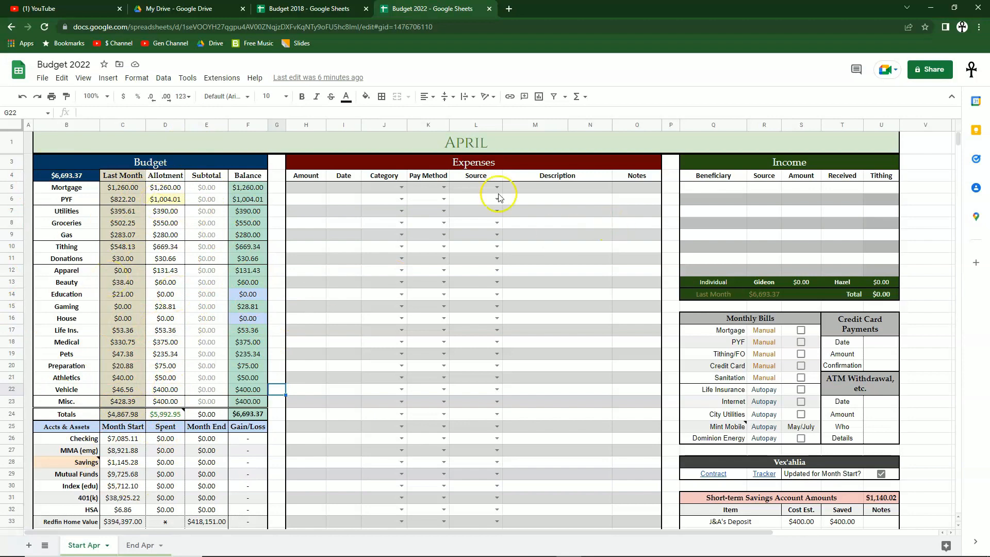
Examine the Expenses table's Source column on the End Apr sheet and the dropdown choices in the Mortgage row
{"action": "key", "text": "ctrl+shift+Page_Down"}
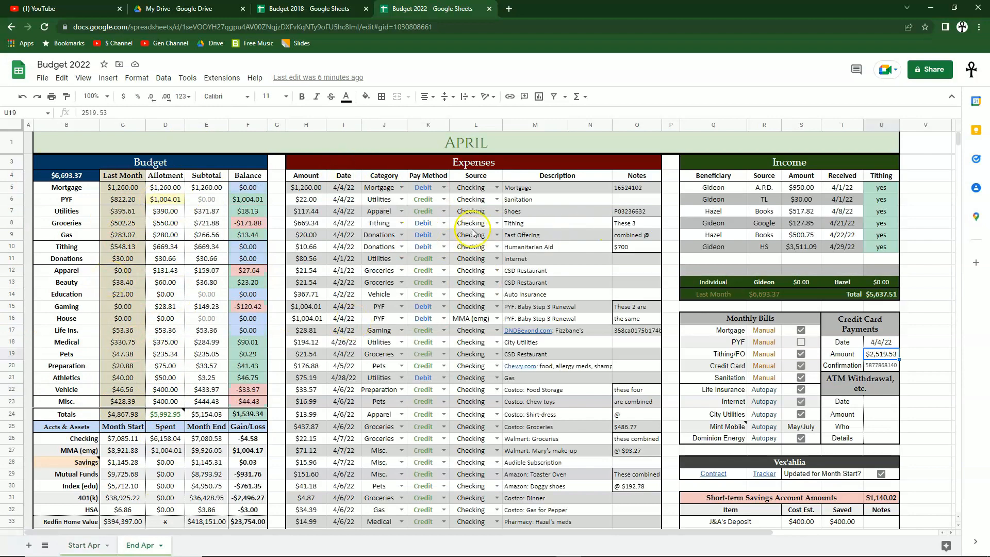
{"action": "left_click", "coordinate": [483, 178]}
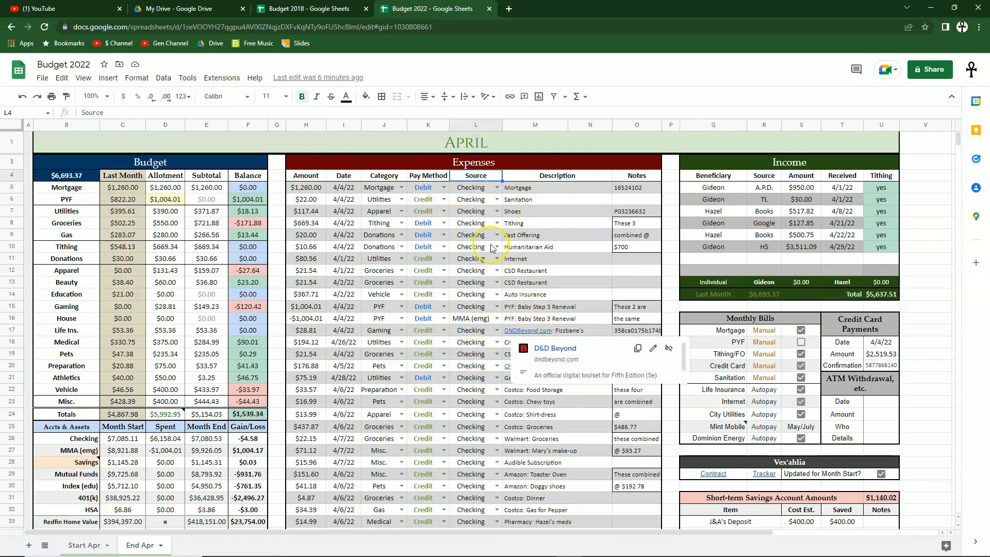
{"action": "left_click", "coordinate": [497, 188]}
{"action": "key", "text": "Escape"}
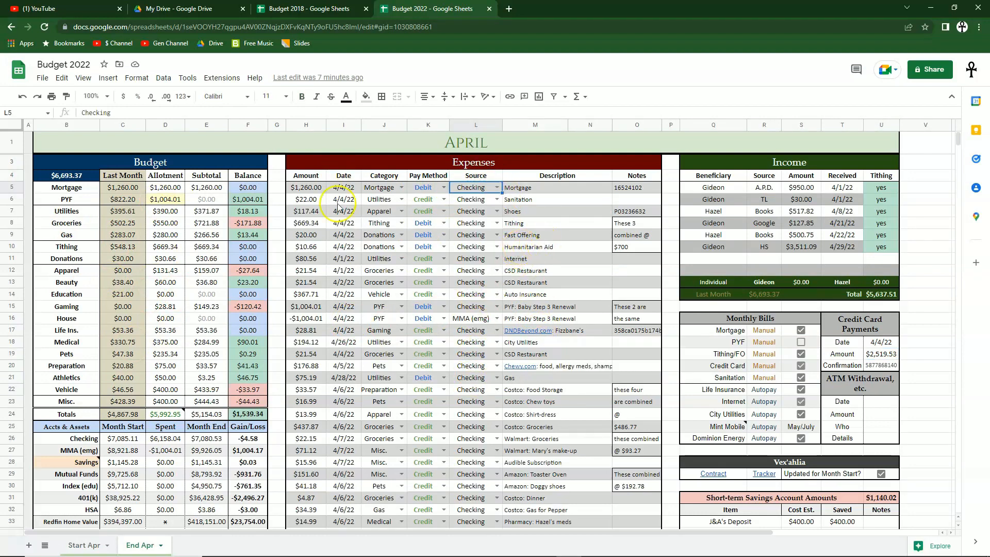
Set the data validation of the Mortgage expense's Source cell to list the account names in B26:B32 and save it
{"action": "left_click", "coordinate": [164, 78]}
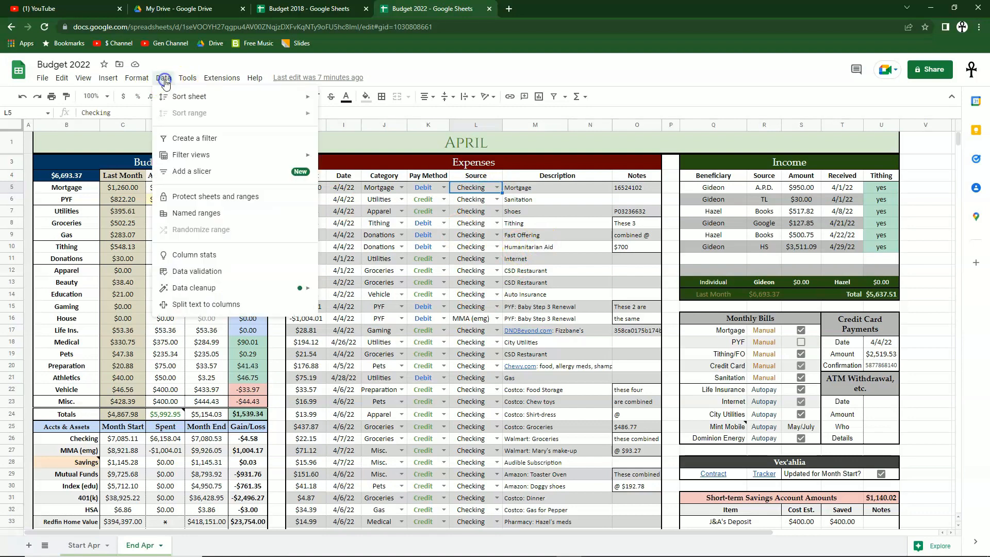
{"action": "left_click", "coordinate": [210, 272]}
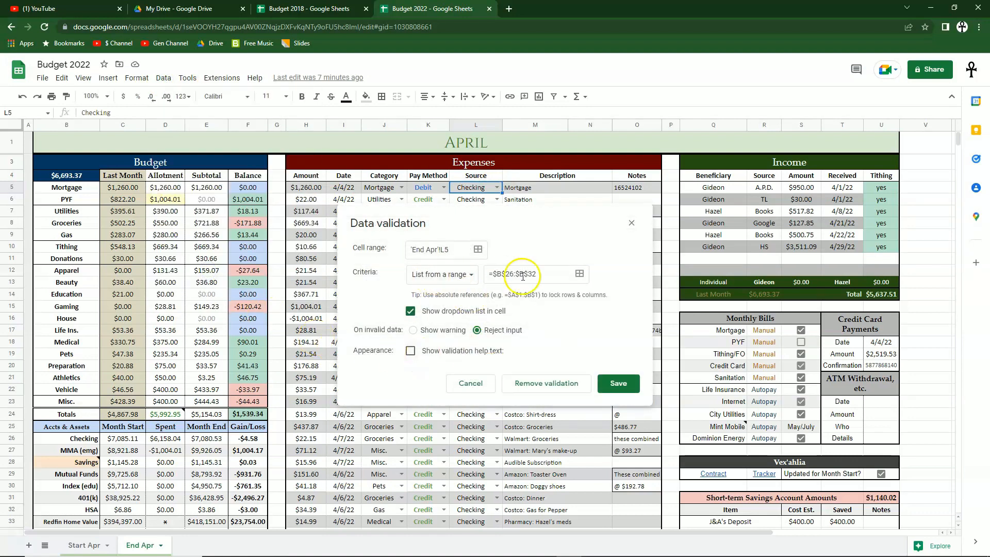
{"action": "left_click", "coordinate": [579, 277]}
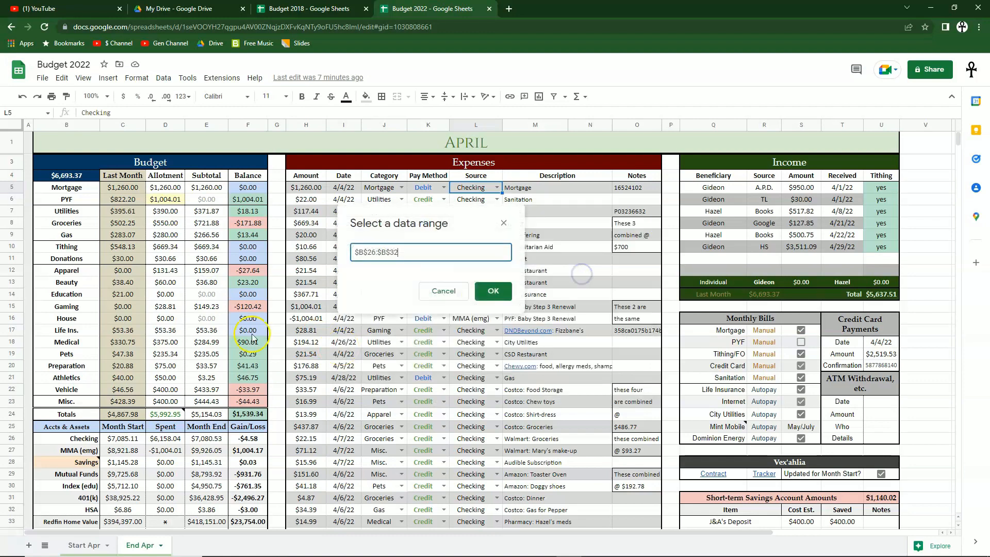
{"action": "scroll", "coordinate": [232, 330], "scroll_direction": "down", "scroll_amount": 3}
{"action": "left_click", "coordinate": [49, 353]}
{"action": "left_click_drag", "start_coordinate": [49, 353], "coordinate": [81, 423]}
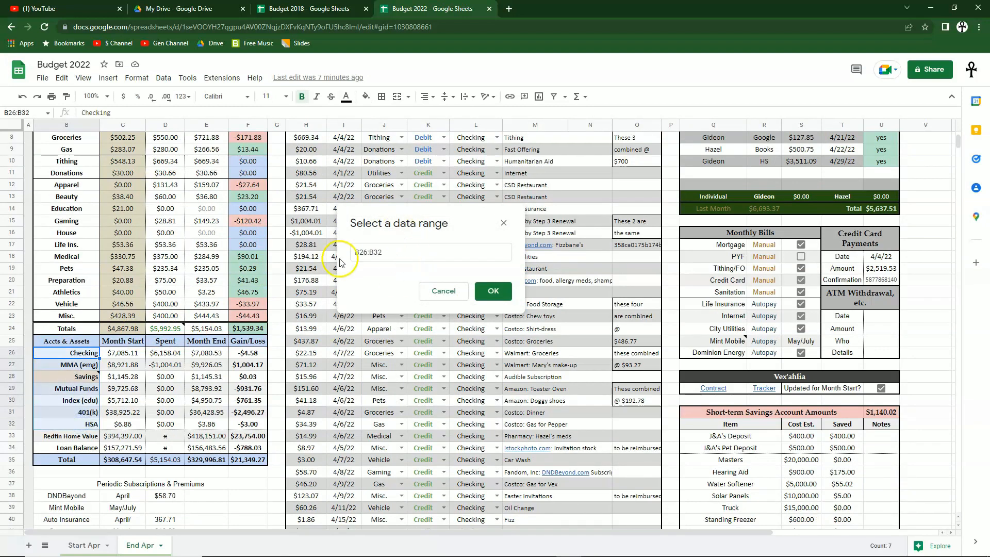
{"action": "left_click", "coordinate": [491, 292]}
{"action": "left_click", "coordinate": [617, 382]}
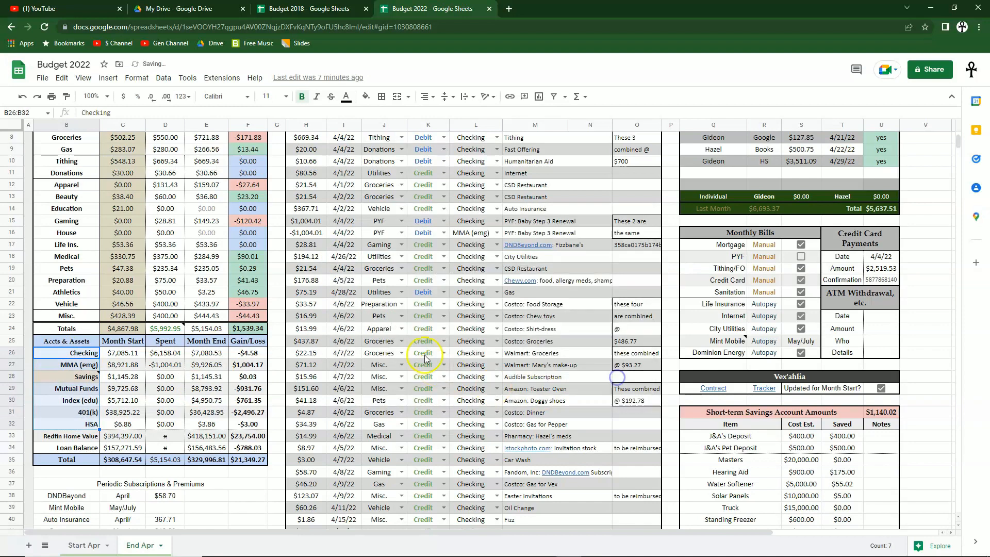
Compare the Mortgage row's Source dropdown choices with the account names from Checking to HSA in the Accts & Assets table
{"action": "scroll", "coordinate": [420, 348], "scroll_direction": "up", "scroll_amount": 3}
{"action": "left_click", "coordinate": [497, 188]}
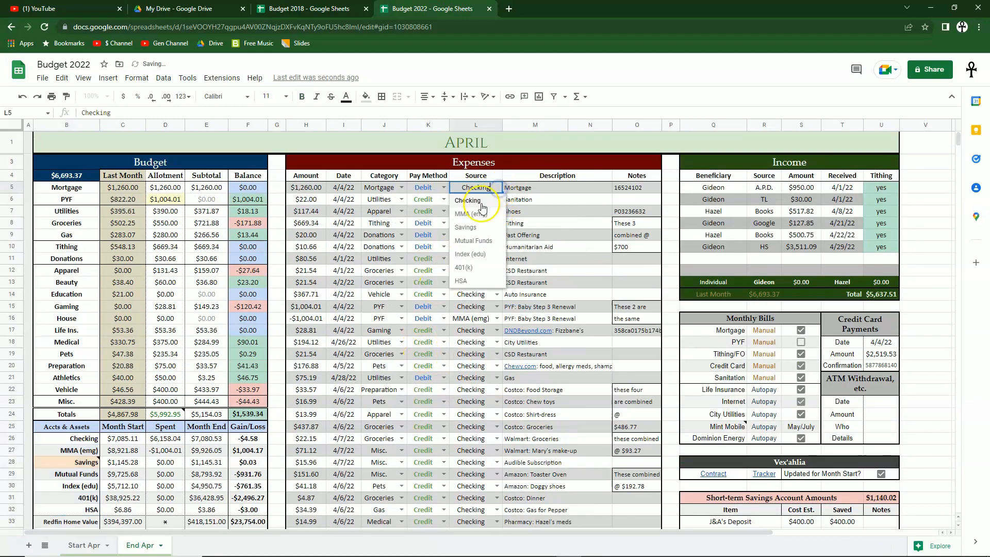
{"action": "key", "text": "Escape"}
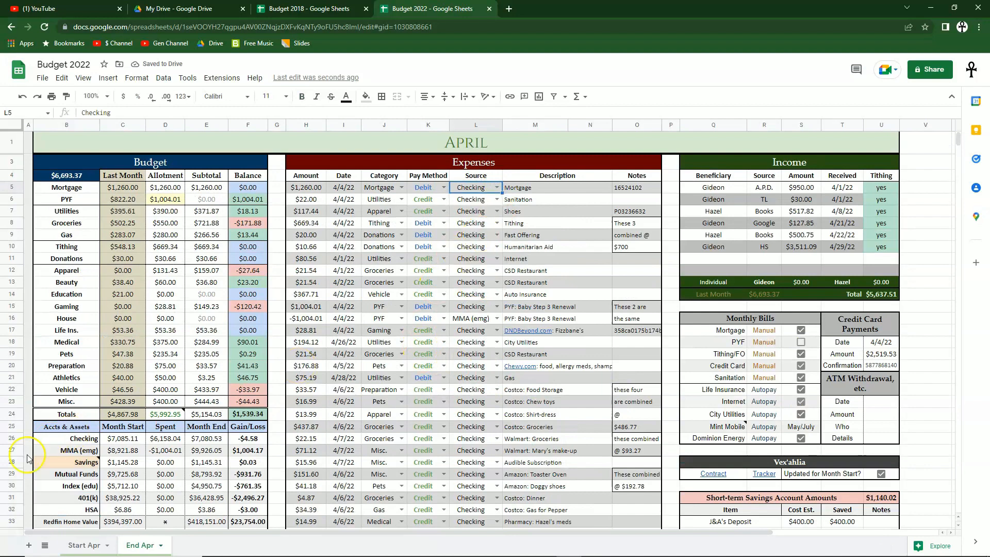
{"action": "left_click_drag", "start_coordinate": [86, 439], "coordinate": [85, 510]}
{"action": "left_click", "coordinate": [111, 485]}
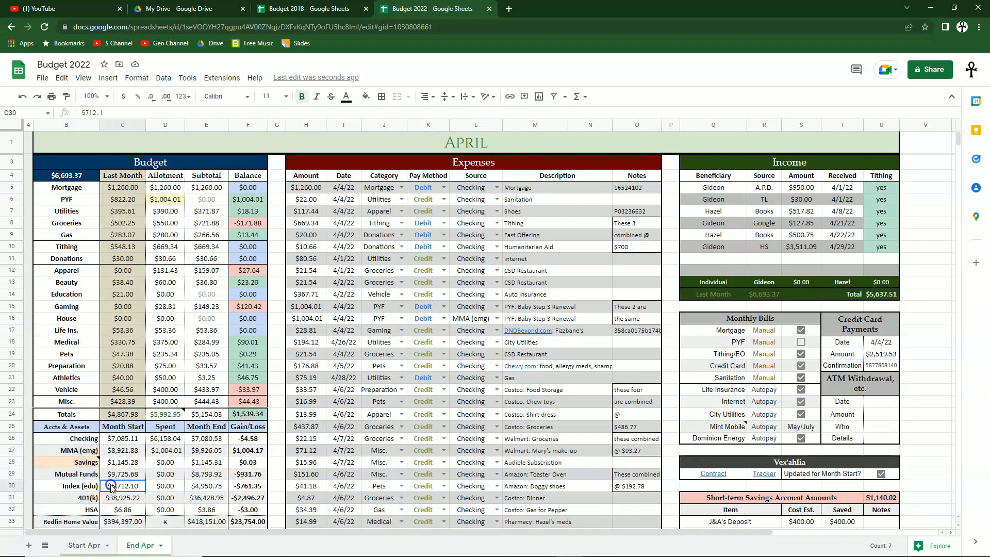
{"action": "left_click_drag", "start_coordinate": [81, 439], "coordinate": [79, 510]}
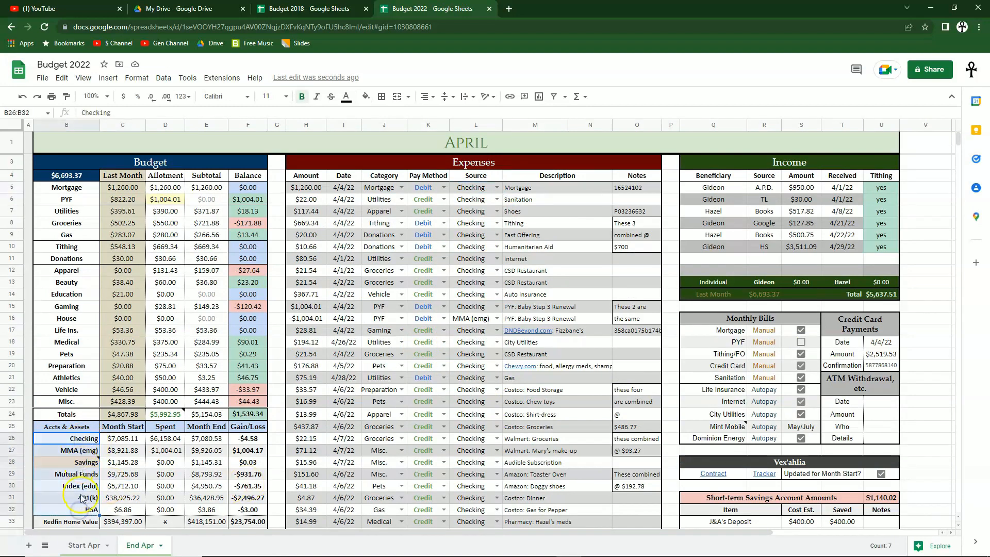
{"action": "left_click", "coordinate": [497, 188]}
{"action": "key", "text": "Escape"}
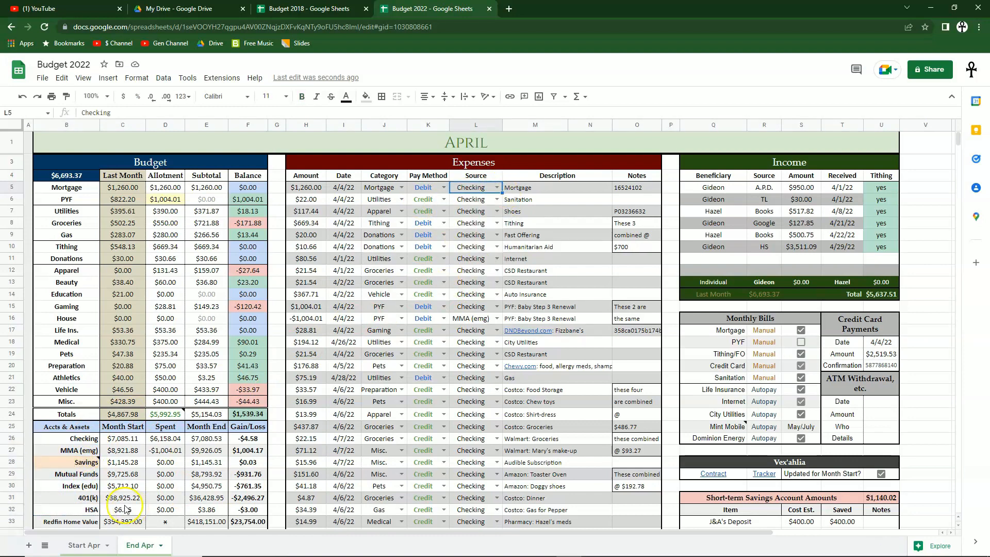
{"action": "left_click", "coordinate": [72, 486]}
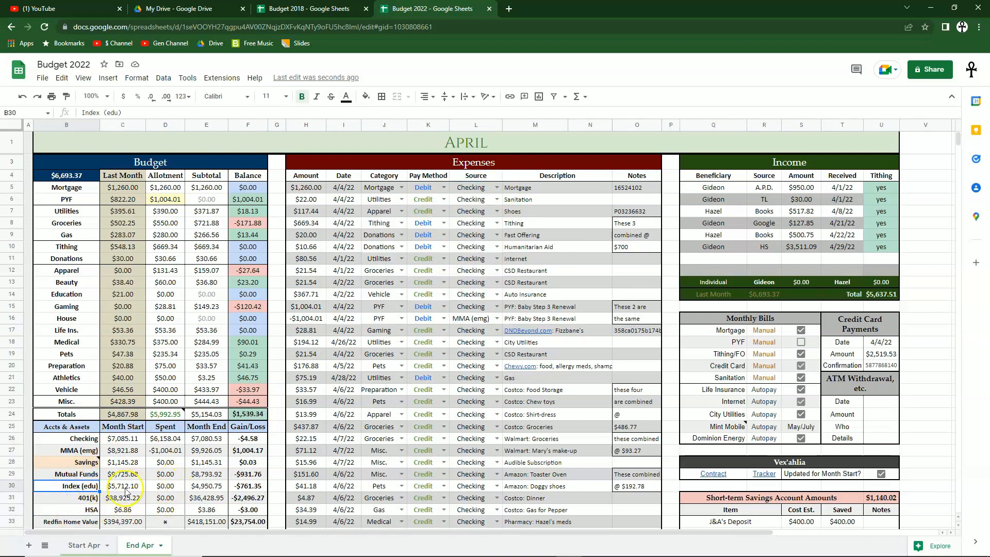
{"action": "left_click", "coordinate": [499, 189]}
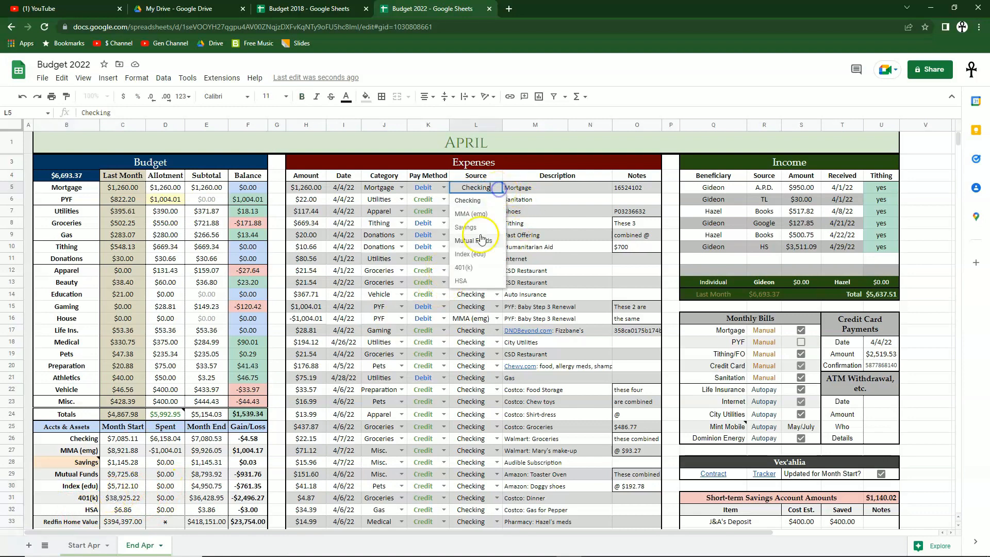
Inspect the category and amount of the paired PYF: Baby Step 3 Renewal entries in the Expenses table
{"action": "left_click", "coordinate": [364, 318]}
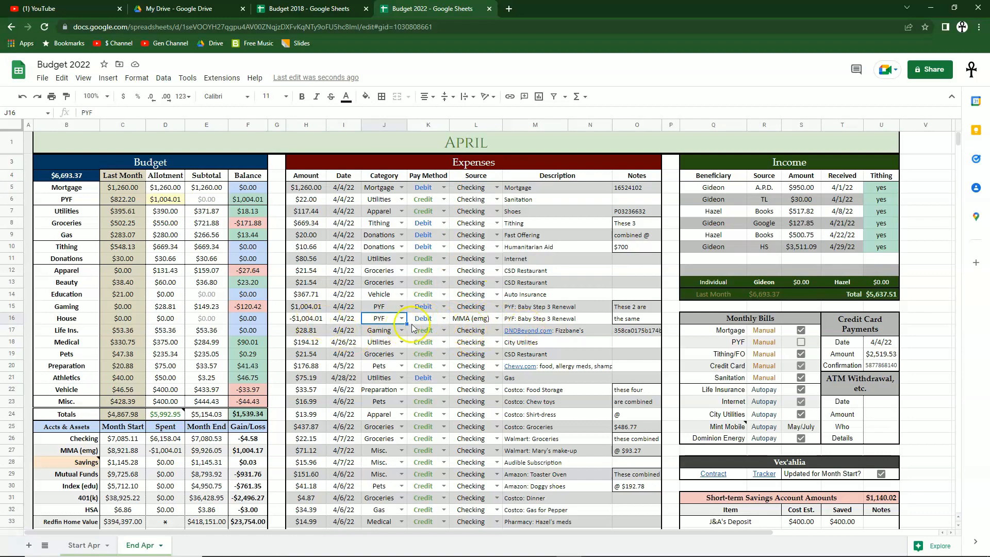
{"action": "left_click", "coordinate": [309, 308]}
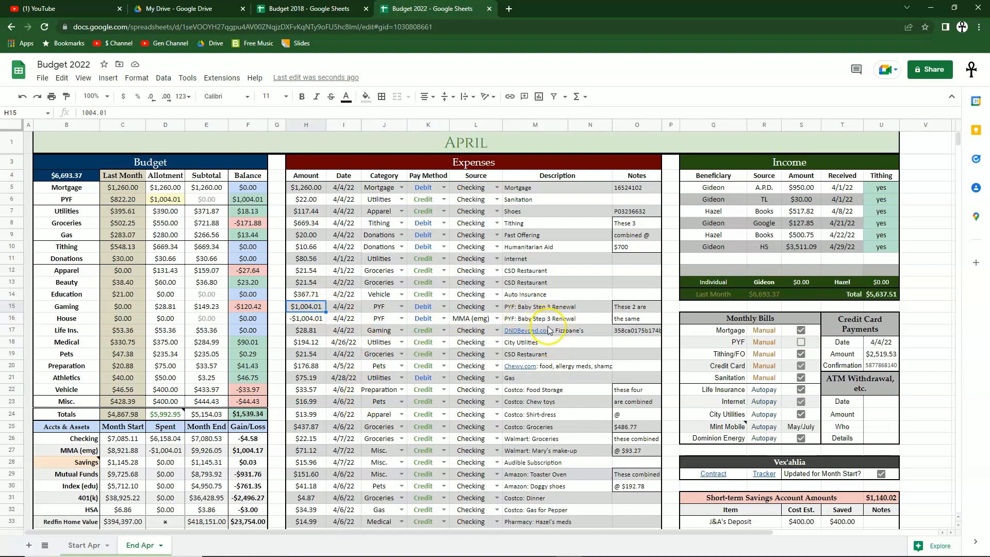
Compare the Source accounts of the two PYF: Baby Step 3 Renewal entries and check the negative amount of the MMA (emg) one
{"action": "mouse_move", "coordinate": [557, 334]}
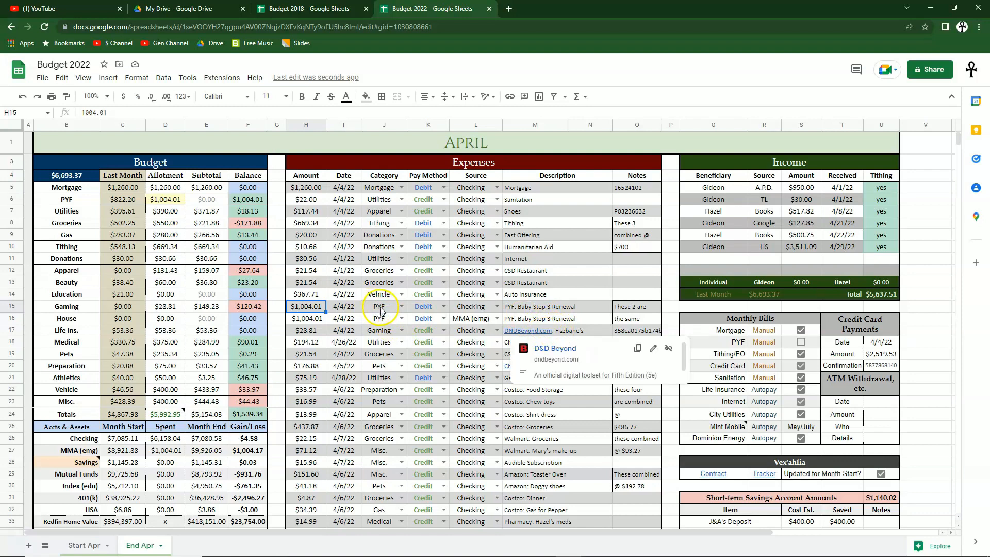
{"action": "left_click", "coordinate": [307, 312]}
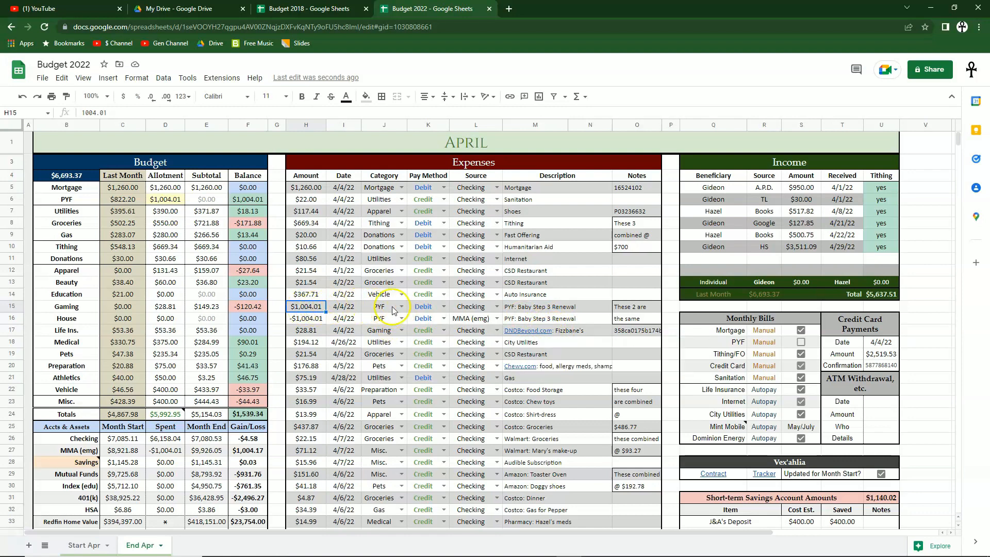
{"action": "left_click", "coordinate": [467, 310]}
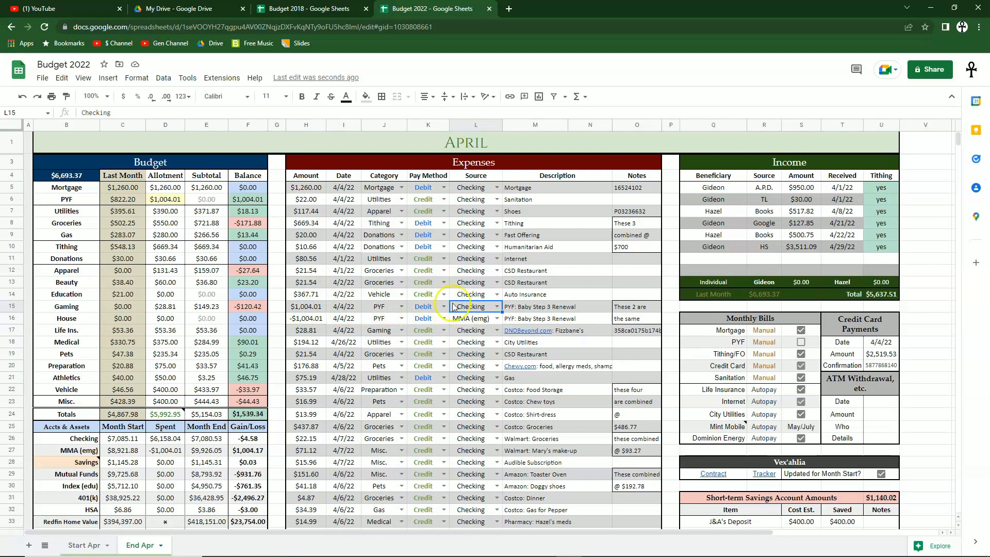
{"action": "left_click", "coordinate": [482, 321]}
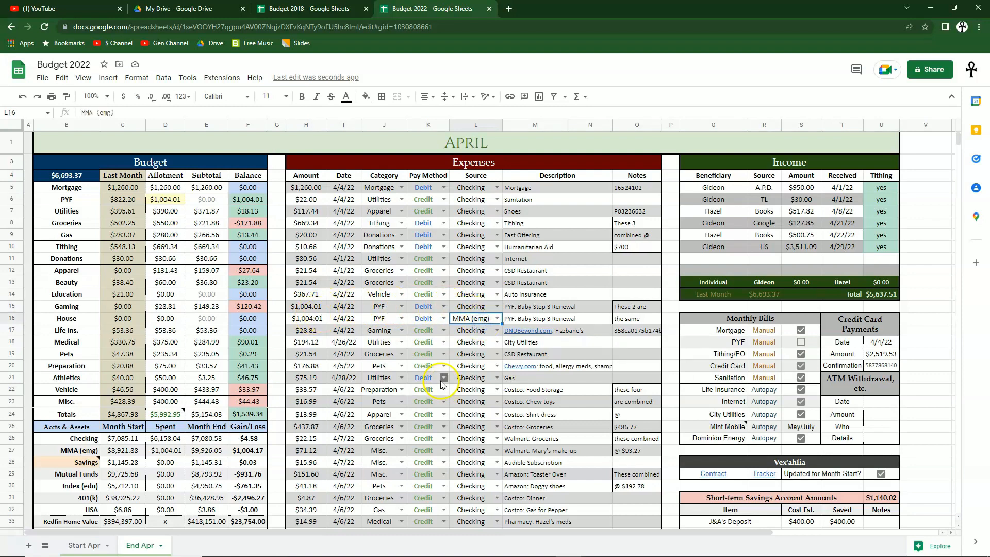
{"action": "left_click", "coordinate": [306, 318]}
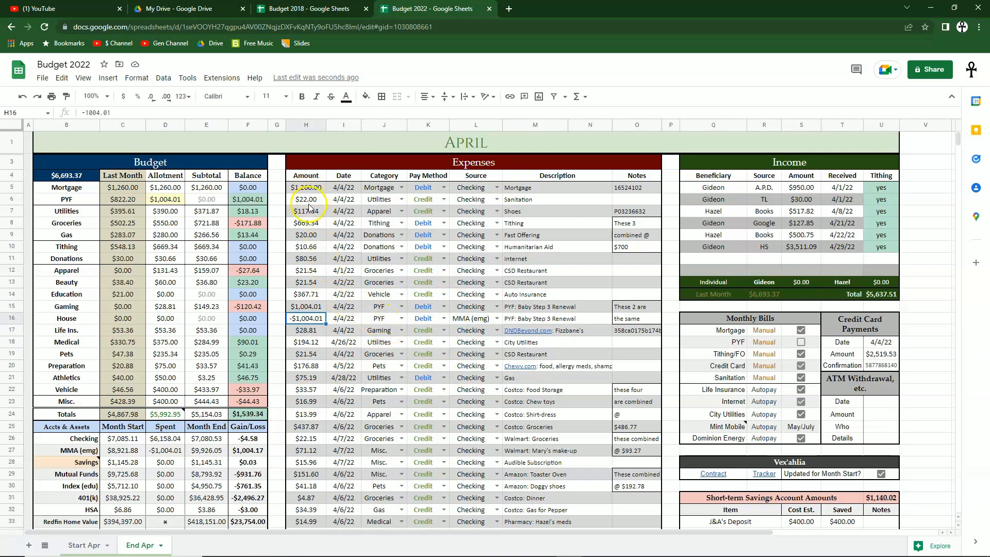
Review the expense amounts from Mortgage down to the first PYF entry against the negative PYF amount, then both complete PYF rows
{"action": "left_click_drag", "start_coordinate": [306, 187], "coordinate": [319, 309]}
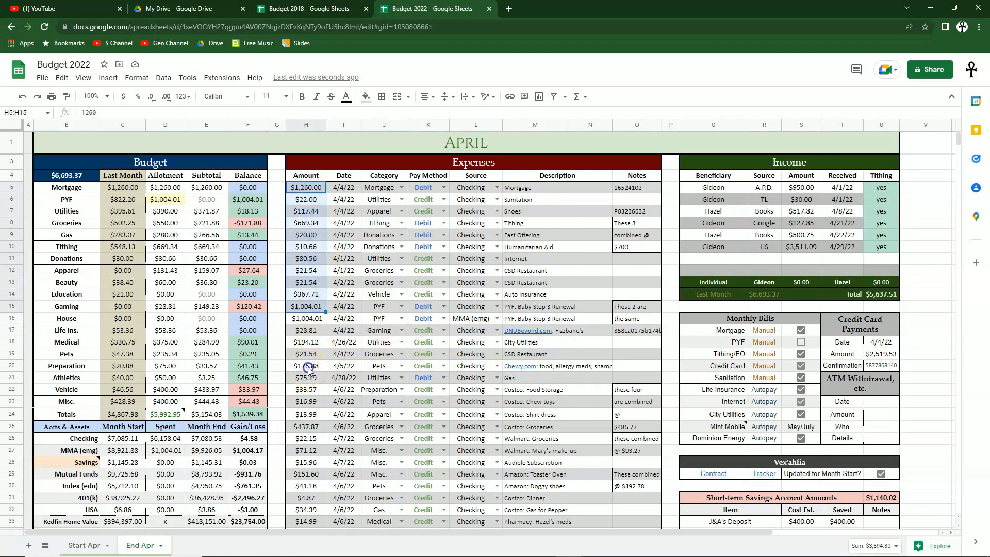
{"action": "left_click", "coordinate": [309, 369]}
{"action": "left_click", "coordinate": [312, 319]}
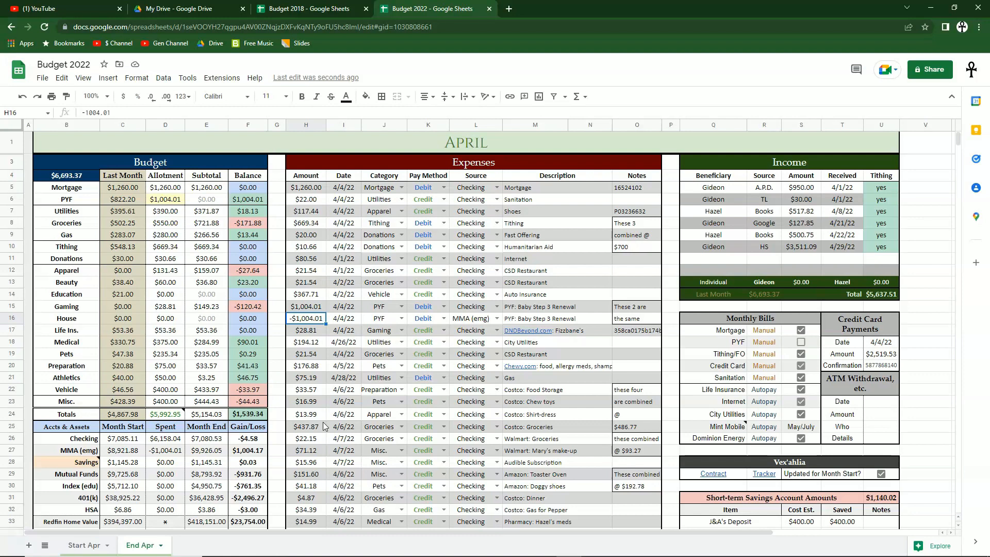
{"action": "left_click", "coordinate": [343, 353]}
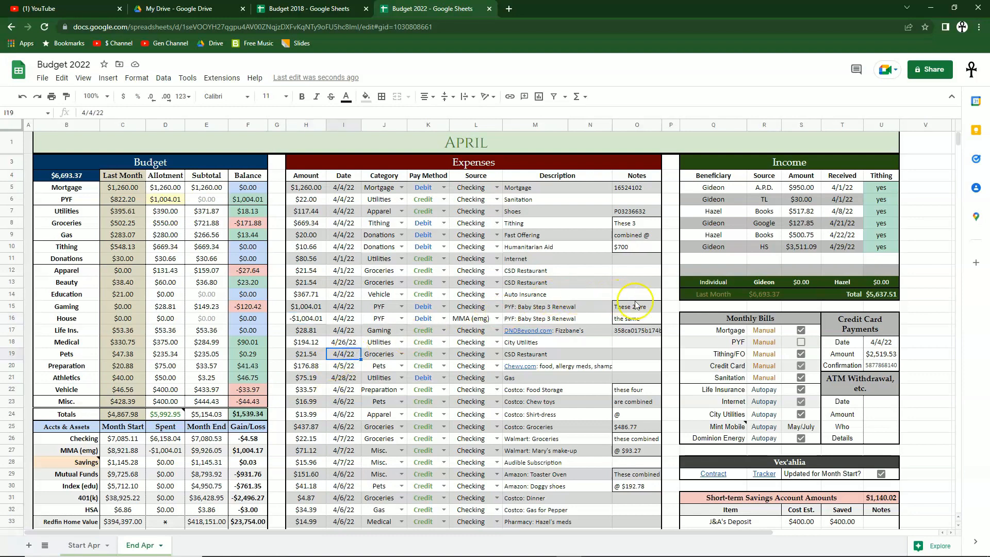
{"action": "left_click_drag", "start_coordinate": [306, 307], "coordinate": [607, 320]}
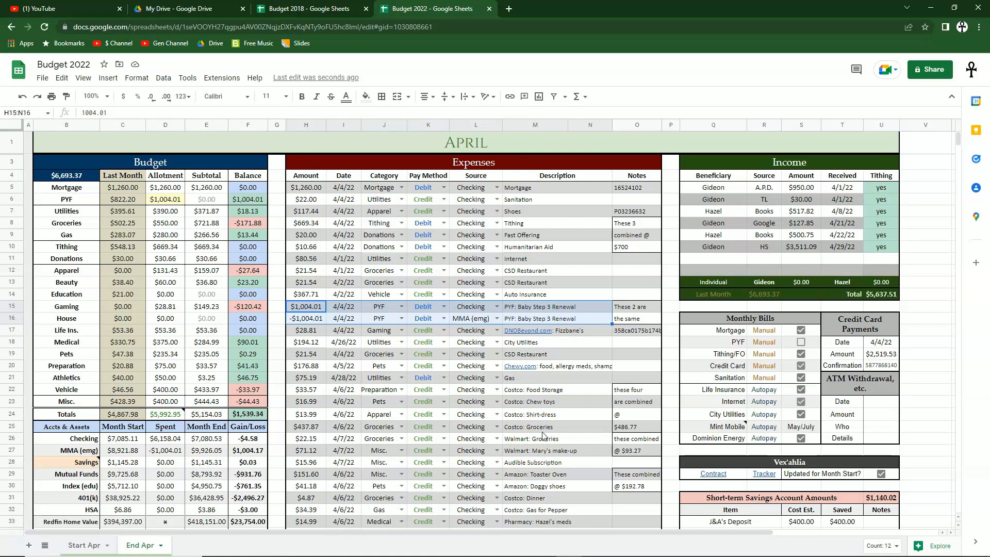
Switch to the Budget 2018 spreadsheet and examine the single PYF entry in its Comprehensive Expense Tracker
{"action": "left_click", "coordinate": [291, 9]}
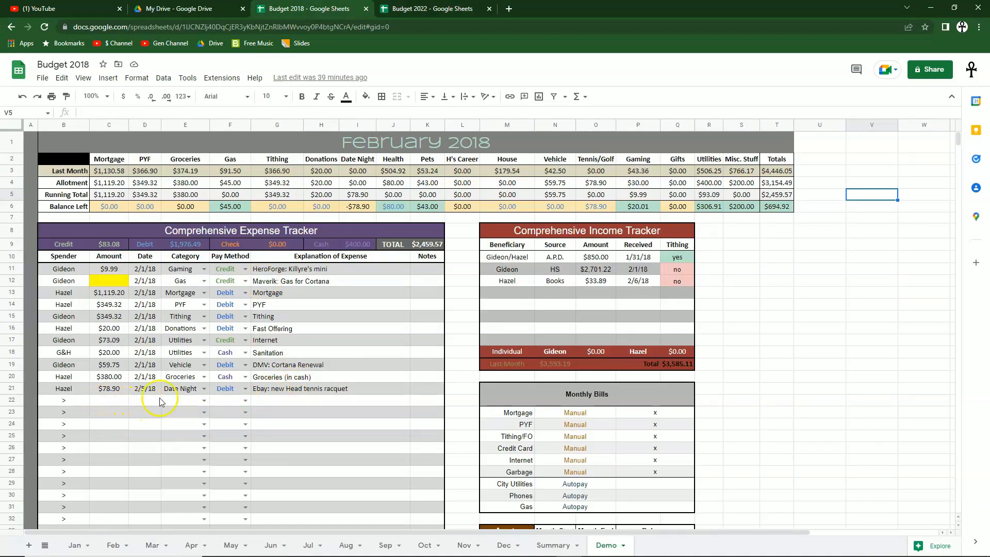
{"action": "left_click", "coordinate": [84, 307]}
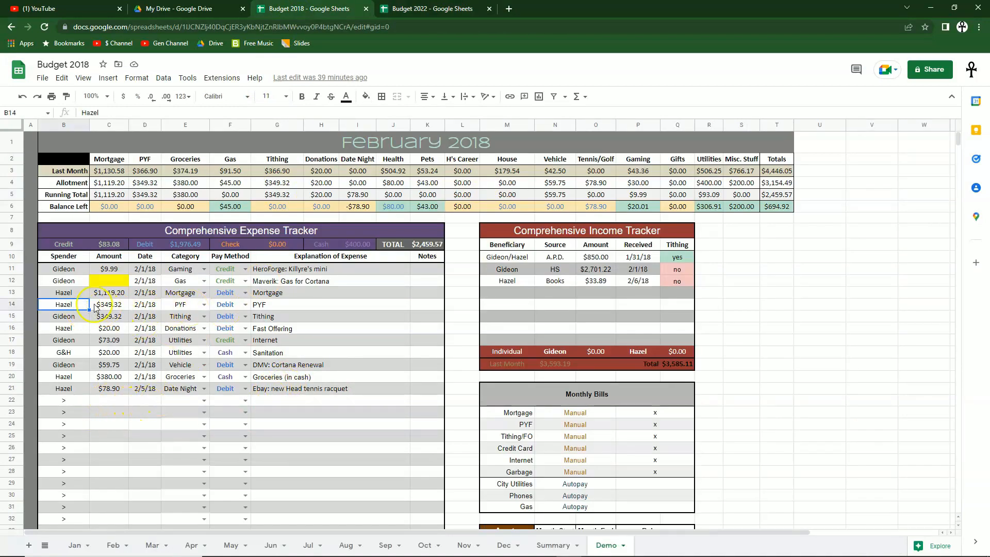
{"action": "left_click", "coordinate": [96, 307]}
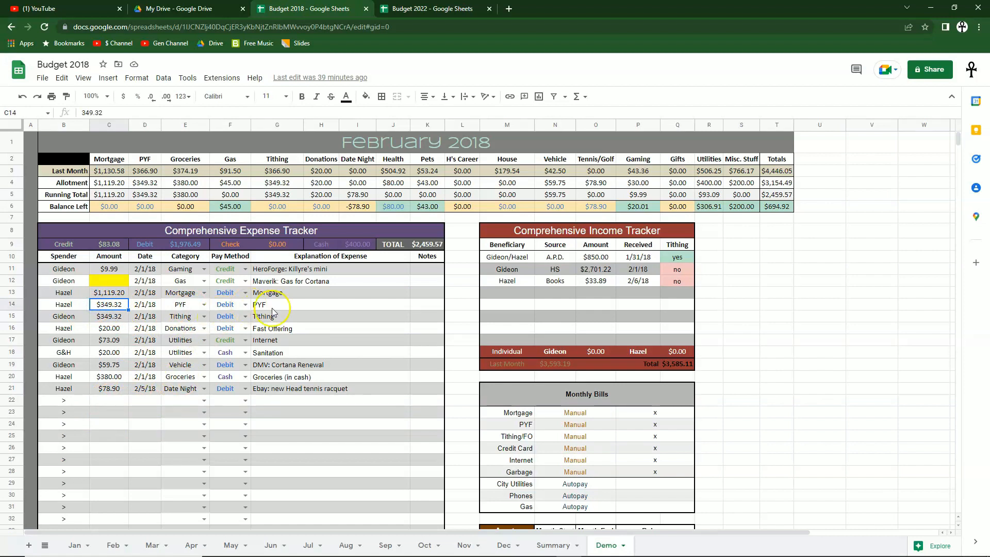
{"action": "left_click_drag", "start_coordinate": [776, 231], "coordinate": [162, 150]}
{"action": "left_click", "coordinate": [722, 329]}
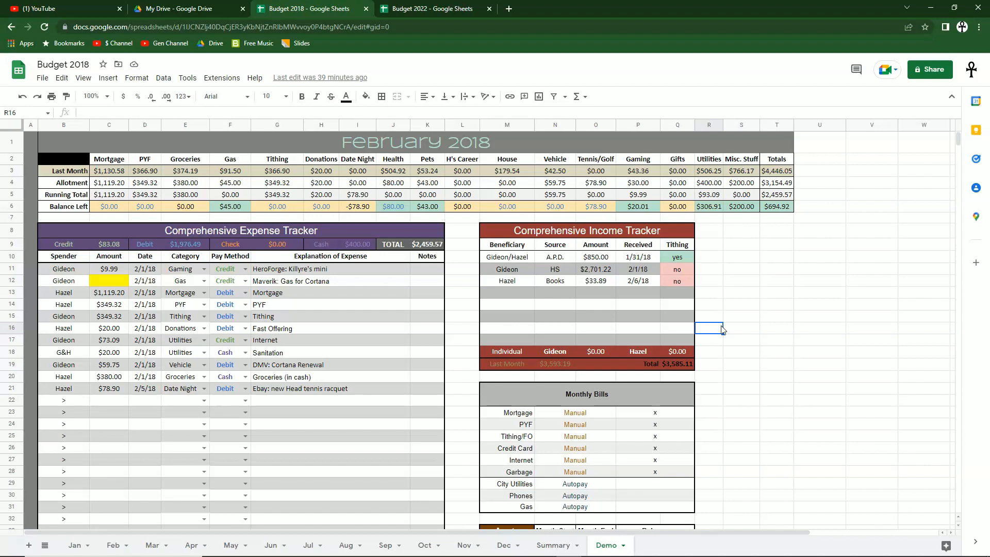
{"action": "left_click_drag", "start_coordinate": [62, 304], "coordinate": [282, 306]}
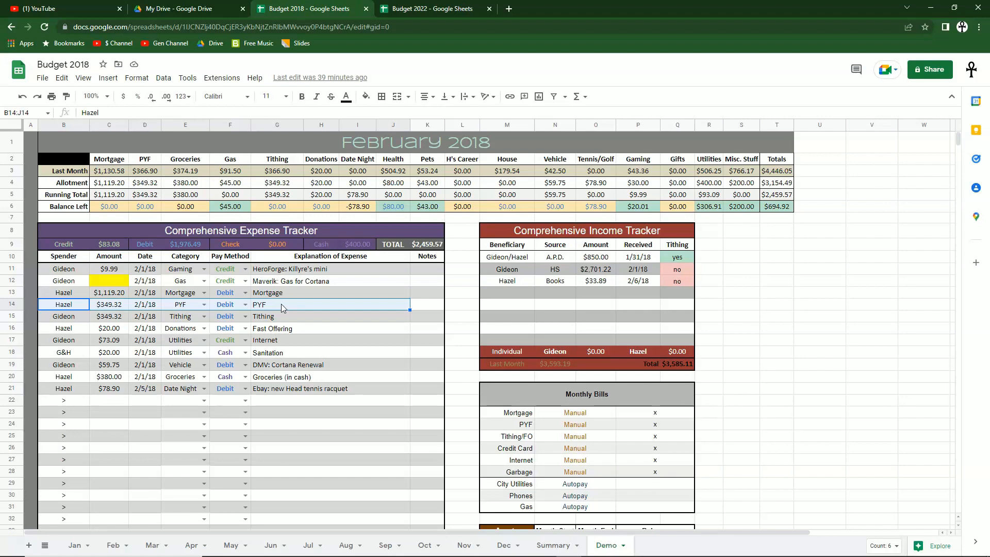
Return to Budget 2022 and trace the paired PYF rows to the MMA (emg) Spent formula and the rows' shared note
{"action": "key", "text": "ctrl+Tab"}
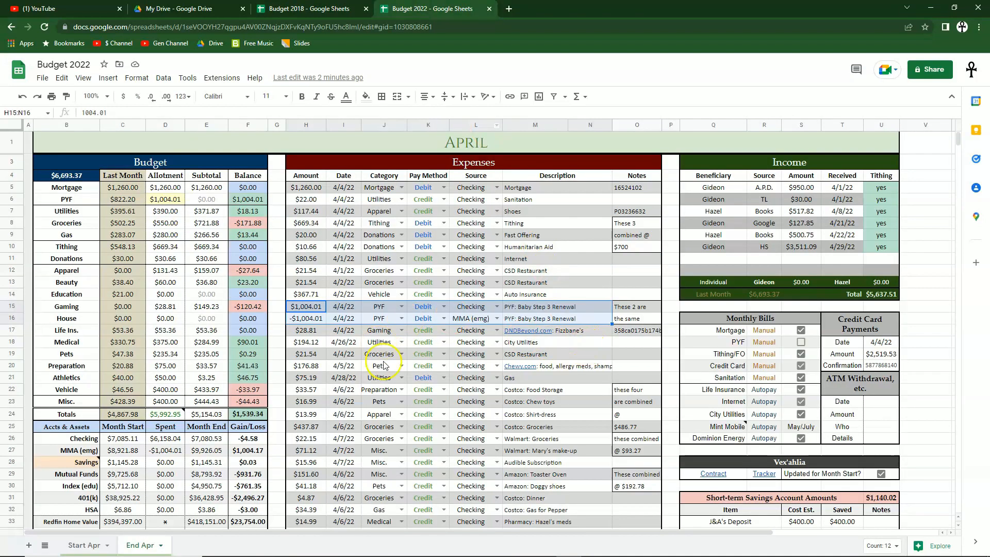
{"action": "left_click_drag", "start_coordinate": [311, 308], "coordinate": [595, 312]}
{"action": "left_click_drag", "start_coordinate": [311, 318], "coordinate": [543, 318]}
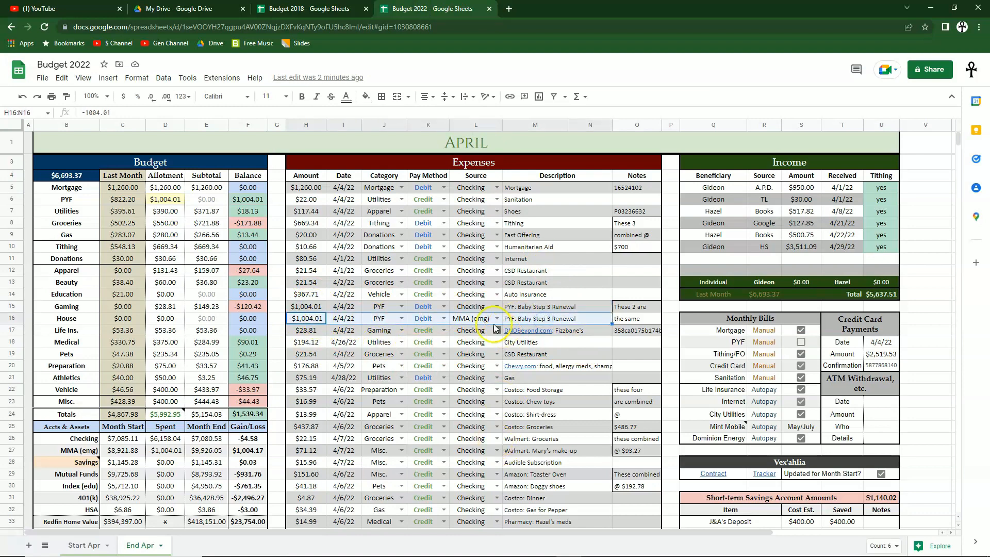
{"action": "left_click", "coordinate": [471, 318]}
{"action": "scroll", "coordinate": [263, 365], "scroll_direction": "down", "scroll_amount": 1}
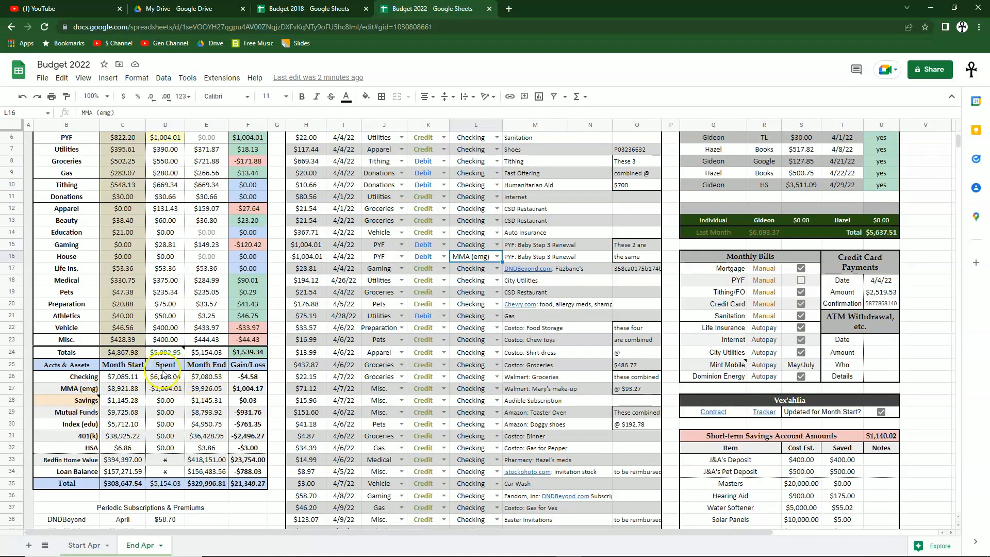
{"action": "left_click", "coordinate": [175, 392]}
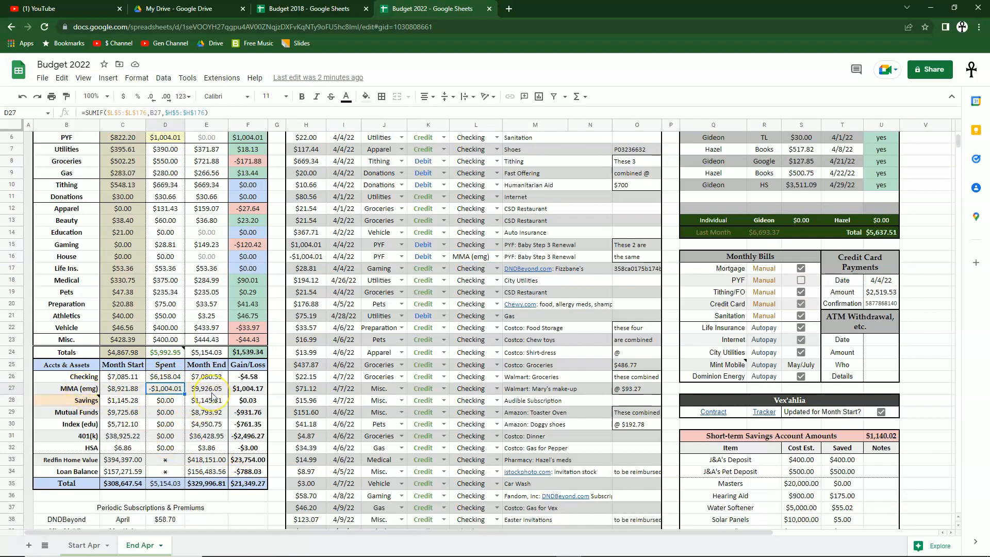
{"action": "scroll", "coordinate": [410, 397], "scroll_direction": "up", "scroll_amount": 2}
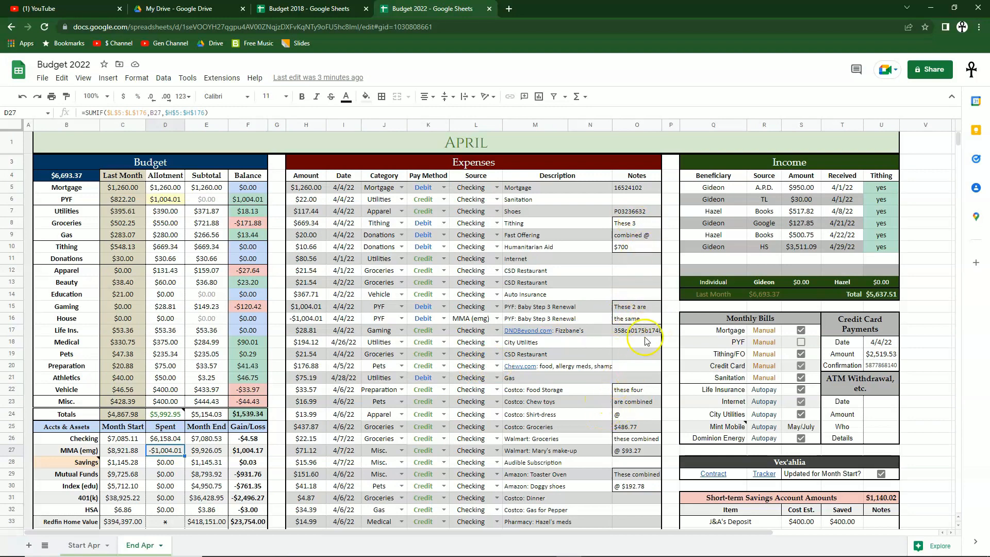
{"action": "left_click_drag", "start_coordinate": [637, 307], "coordinate": [647, 320]}
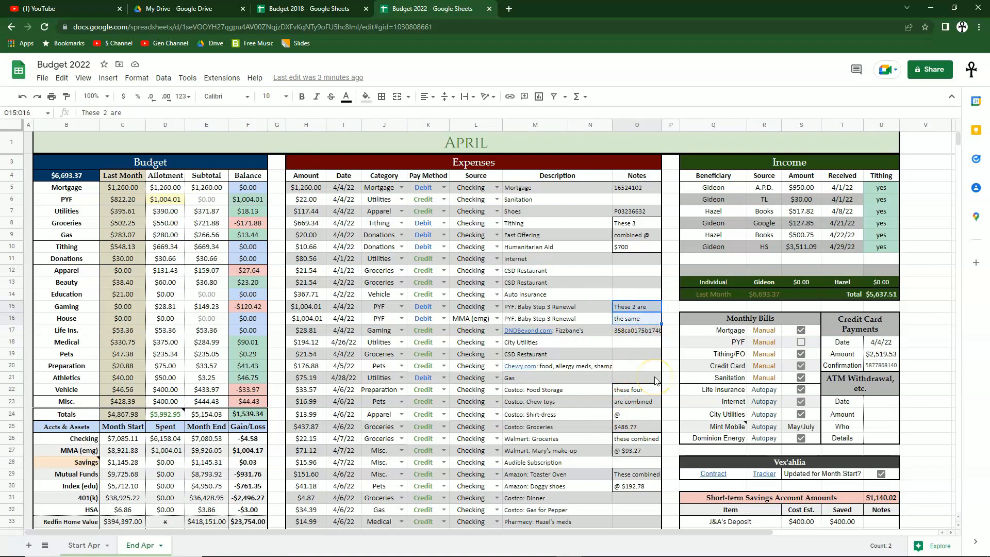
Examine the descriptions and categories of the four Costco expenses from Food Storage to Groceries in rows 22 to 25
{"action": "scroll", "coordinate": [656, 381], "scroll_direction": "down", "scroll_amount": 3}
{"action": "left_click_drag", "start_coordinate": [552, 268], "coordinate": [552, 308]}
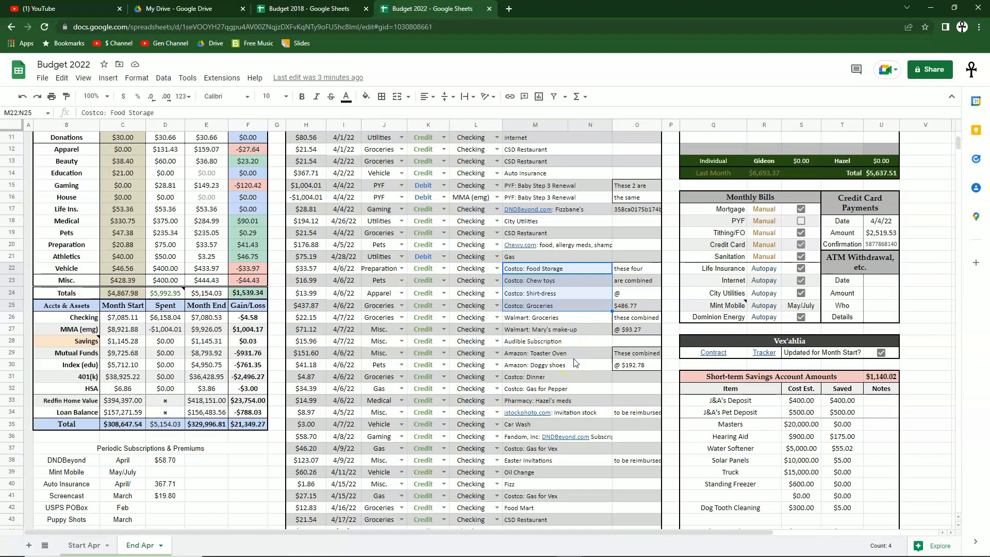
{"action": "left_click", "coordinate": [580, 274]}
{"action": "left_click", "coordinate": [565, 284]}
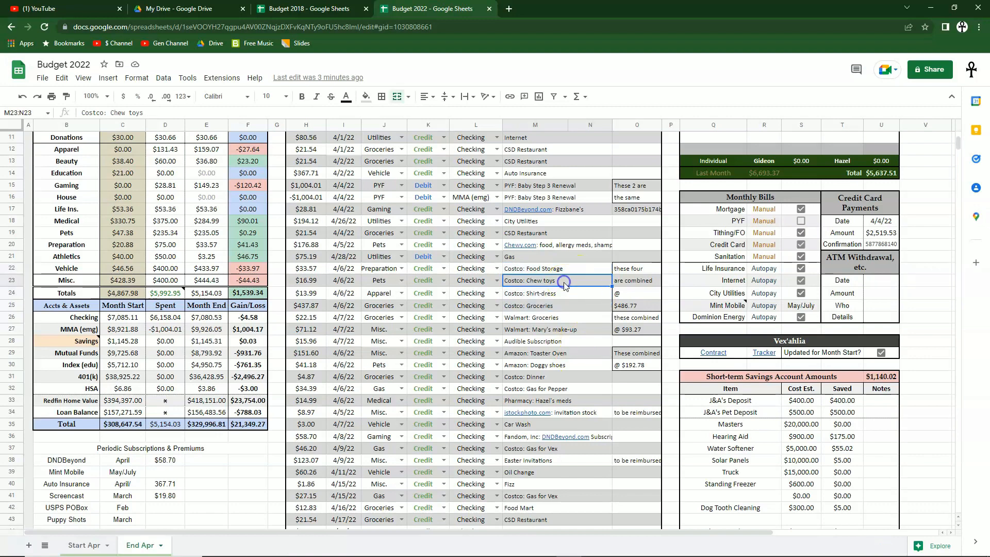
{"action": "left_click", "coordinate": [568, 294]}
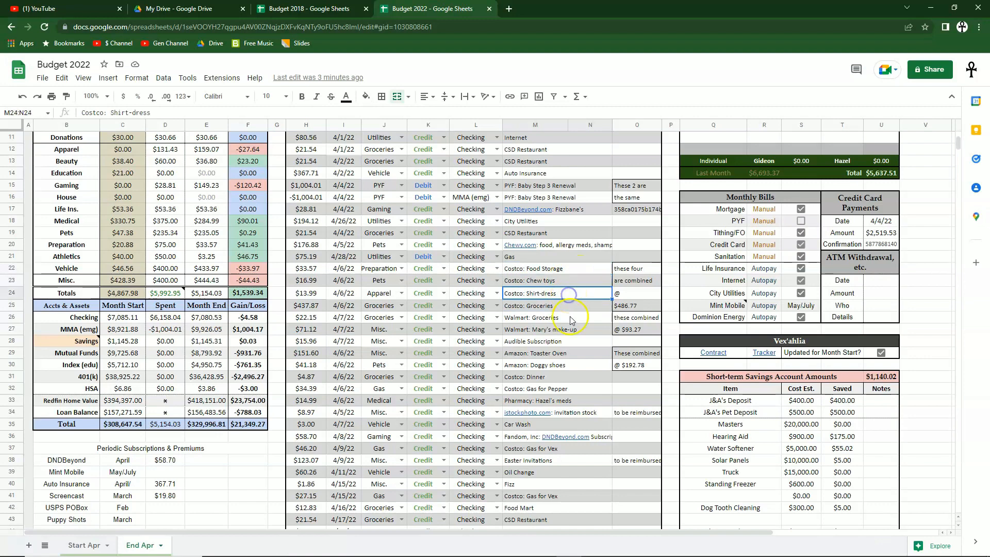
{"action": "left_click_drag", "start_coordinate": [388, 269], "coordinate": [381, 309]}
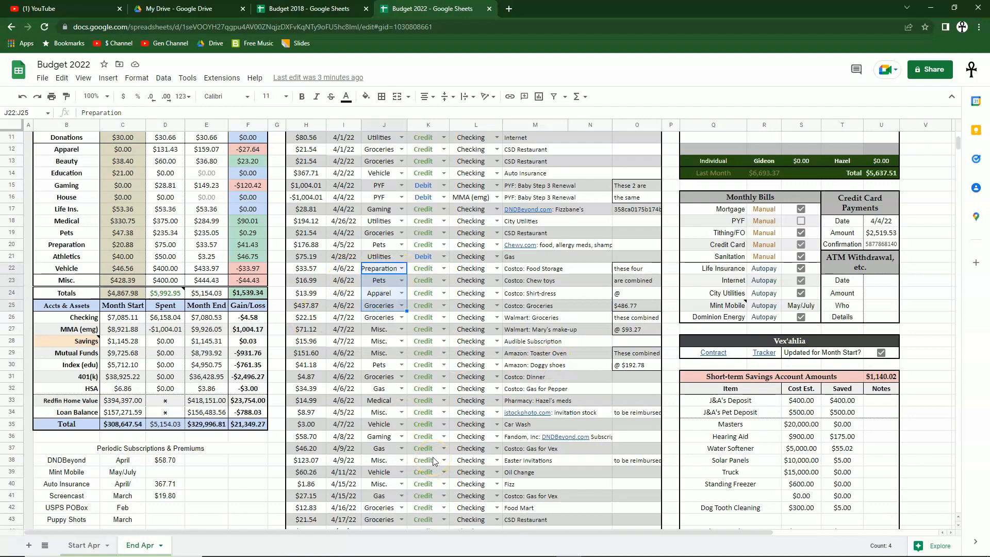
{"action": "left_click_drag", "start_coordinate": [472, 186], "coordinate": [492, 411]}
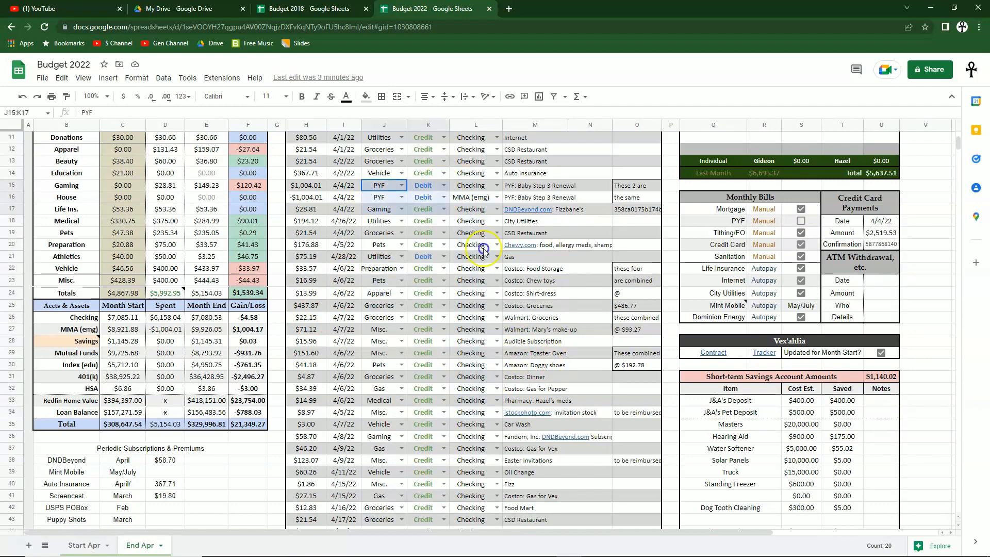
Compare the four Costco expenses' pay methods and individual amounts with the combined total written in their Notes cells
{"action": "left_click", "coordinate": [567, 412]}
{"action": "left_click_drag", "start_coordinate": [566, 272], "coordinate": [570, 307]}
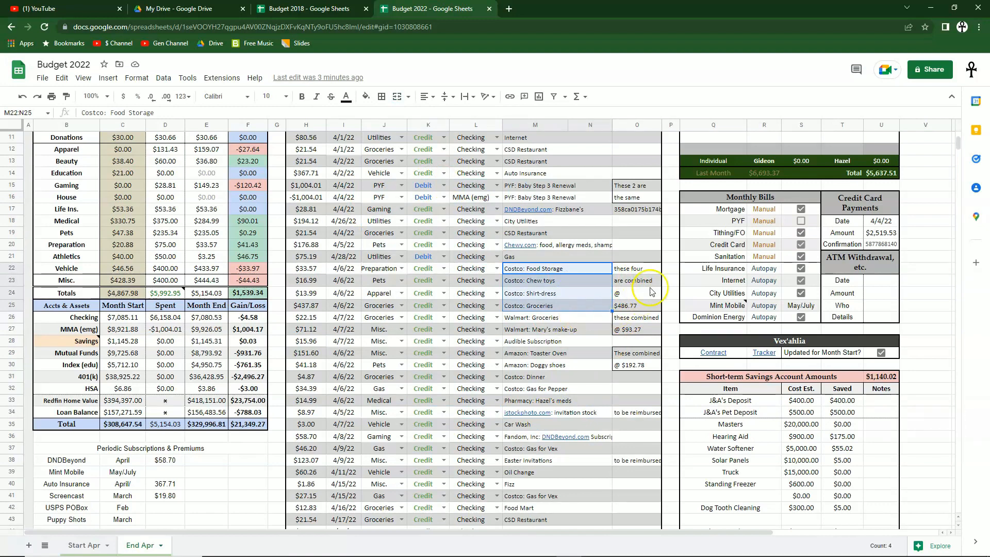
{"action": "left_click_drag", "start_coordinate": [638, 269], "coordinate": [642, 308]}
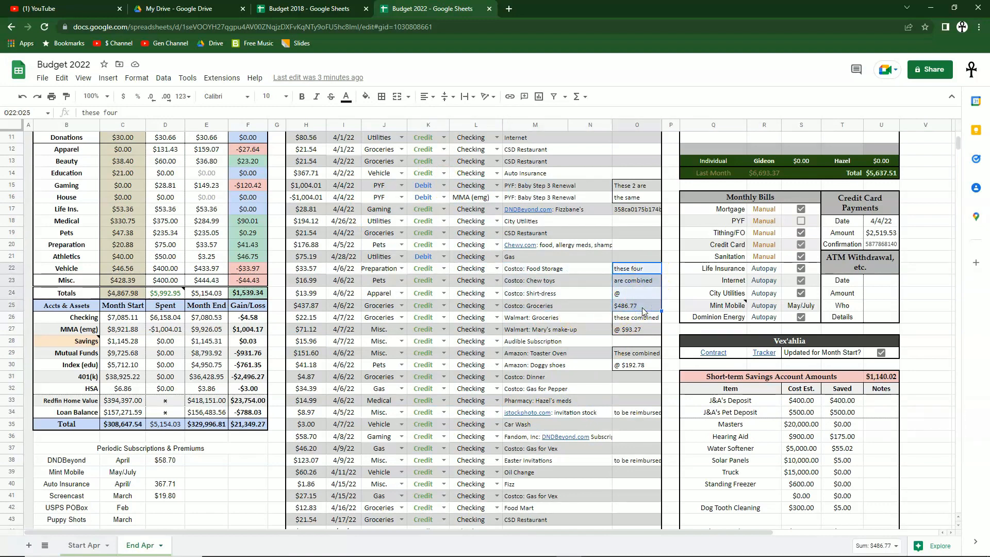
{"action": "left_click_drag", "start_coordinate": [430, 268], "coordinate": [434, 306]}
{"action": "left_click", "coordinate": [628, 308]}
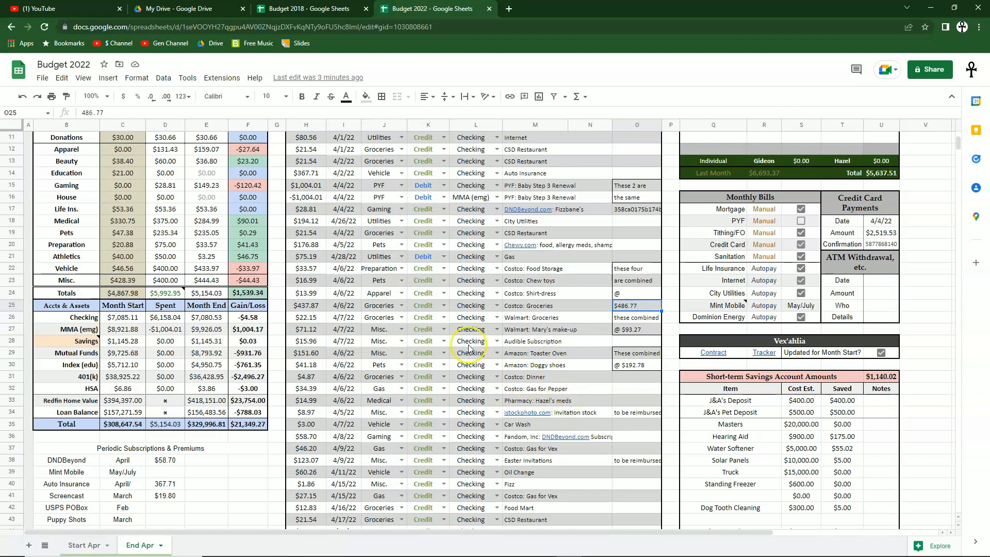
{"action": "left_click_drag", "start_coordinate": [310, 269], "coordinate": [321, 305]}
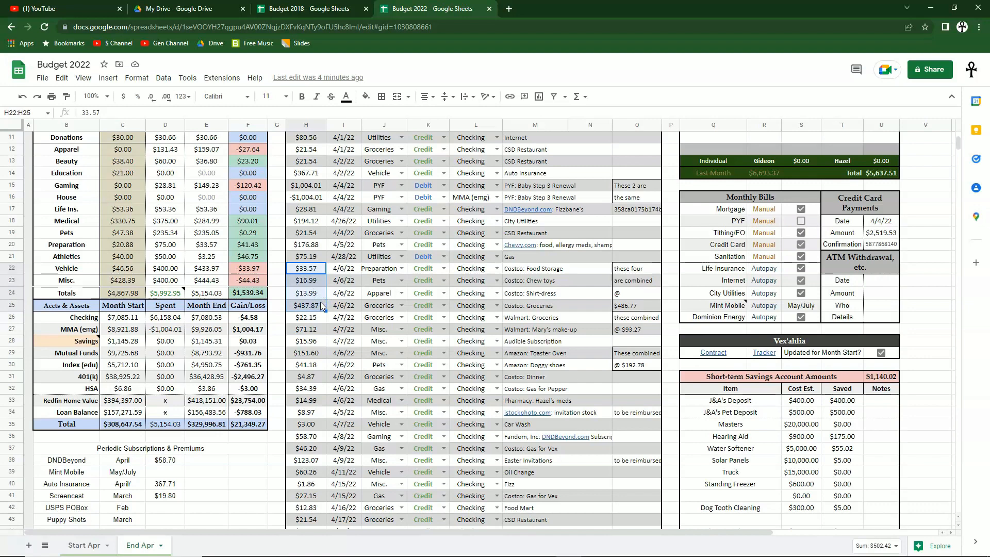
{"action": "left_click_drag", "start_coordinate": [637, 269], "coordinate": [642, 303]}
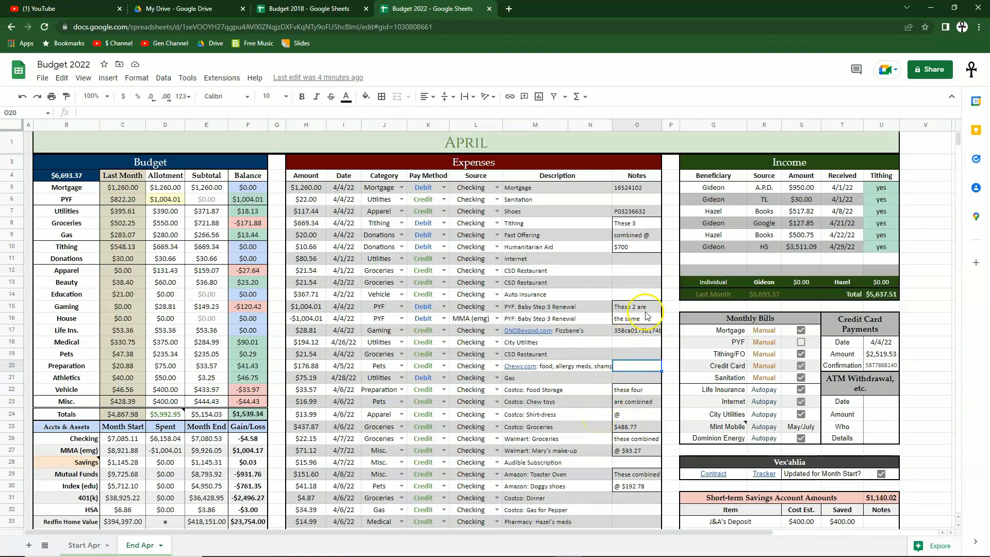
Enter the filler note "adslkjfgas;lkdf ja;skldfj ;askldjf; skadjf;laskjdf" for the CSD Restaurant expense in O13 and view its full text
{"action": "left_click_drag", "start_coordinate": [636, 260], "coordinate": [636, 355]}
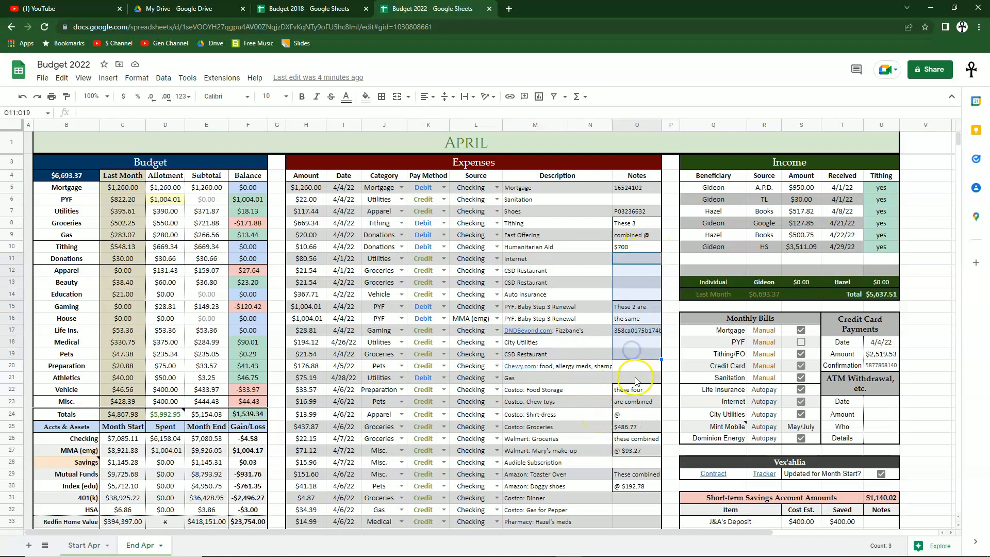
{"action": "left_click", "coordinate": [638, 281]}
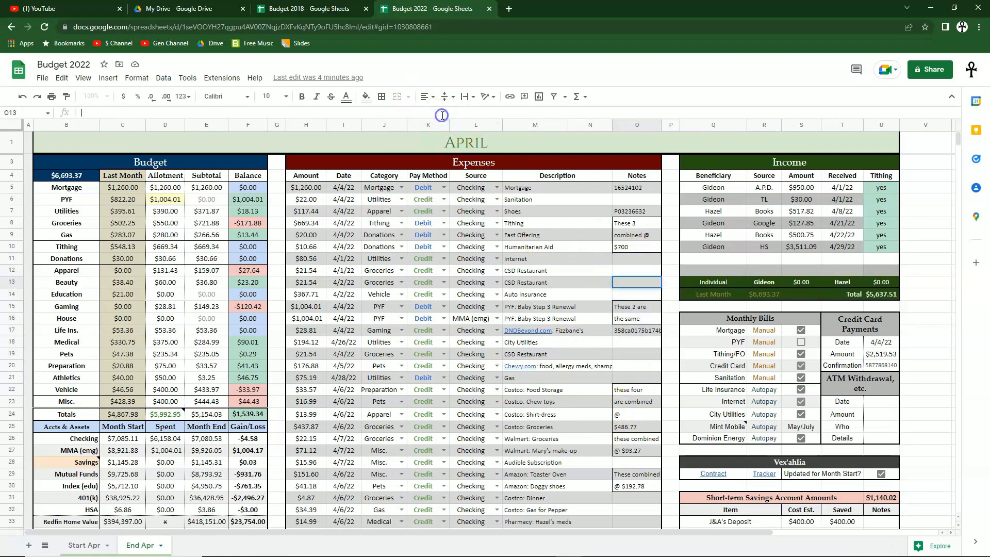
{"action": "left_click", "coordinate": [443, 115]}
{"action": "type", "text": "adslkjfgas;lkdf ja;skldfj ;askldjf; skadjf;laskjdf"}
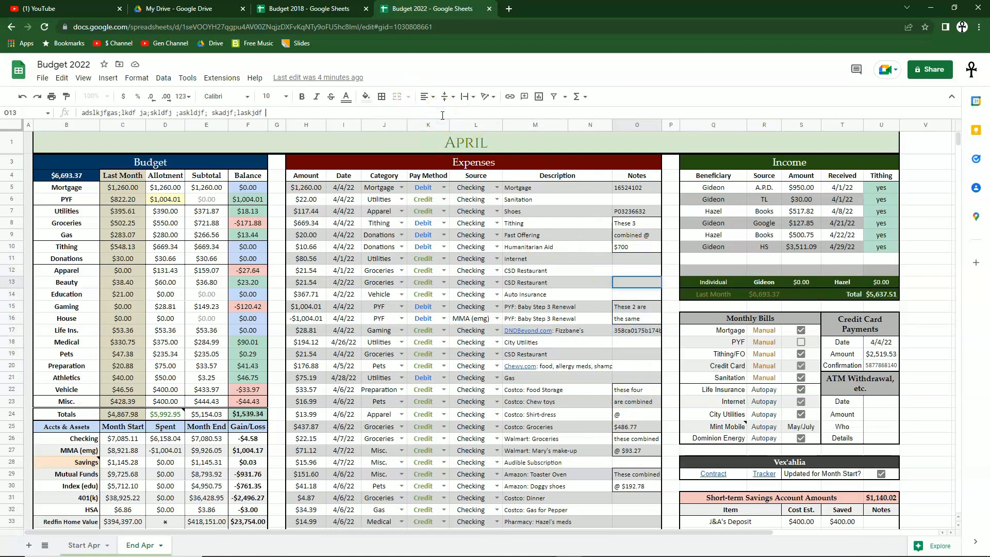
{"action": "key", "text": "Return"}
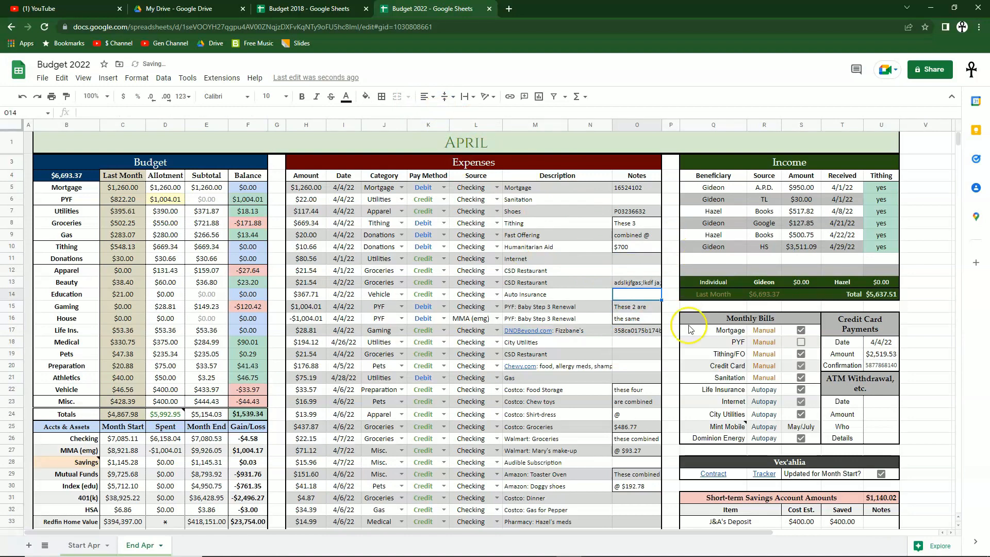
{"action": "left_click", "coordinate": [654, 282]}
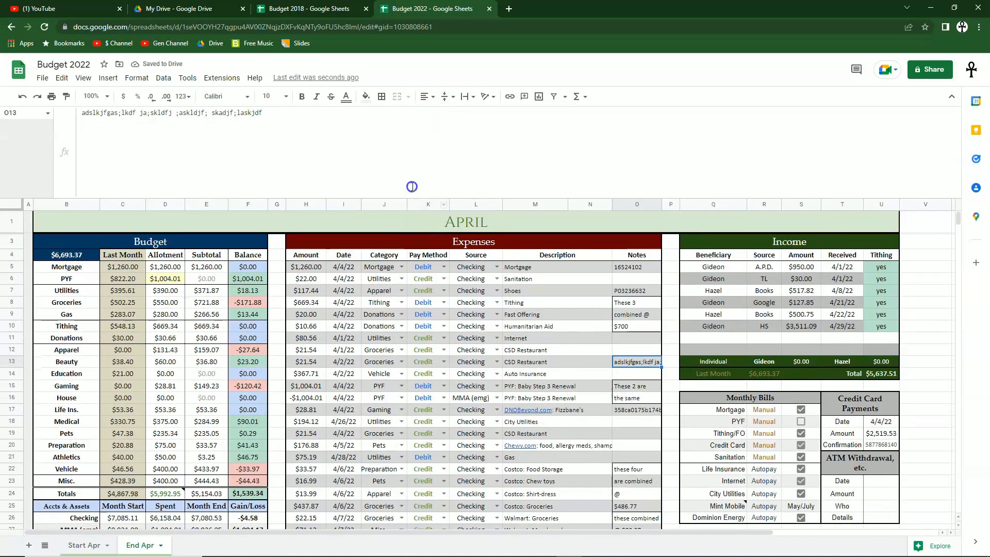
Clear the filler text from the Notes cell O13 of the CSD Restaurant expense
{"action": "key", "text": "Delete"}
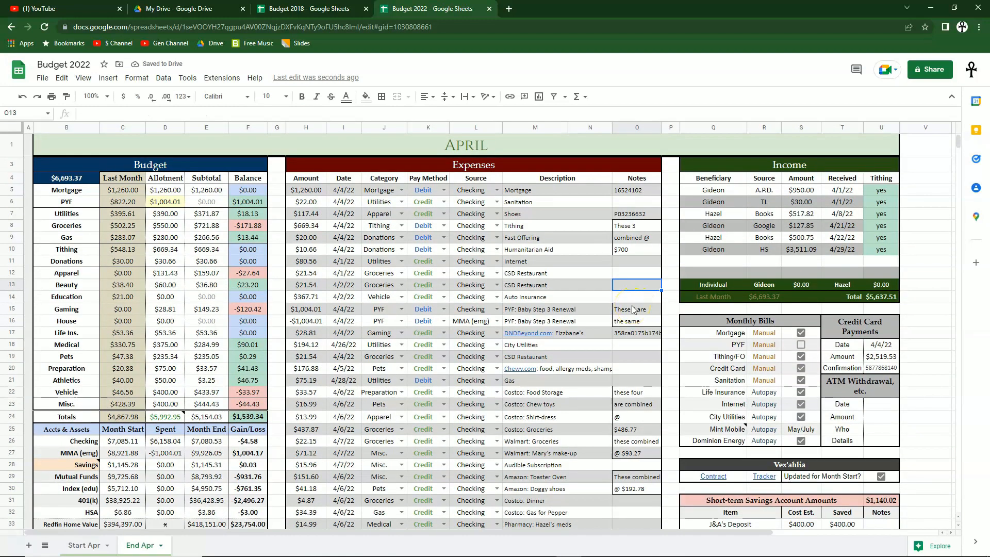
{"action": "left_click", "coordinate": [670, 284]}
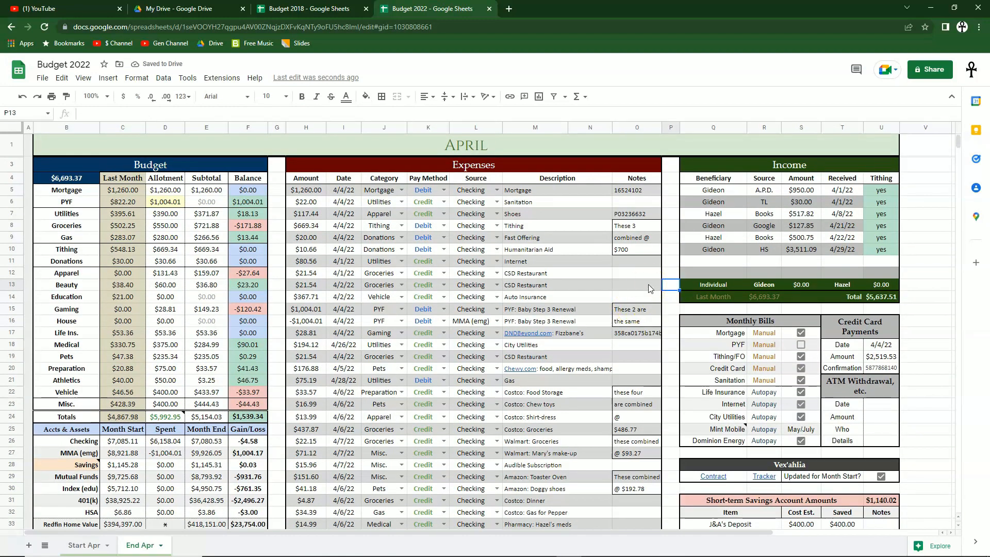
Attach a pop-up note reading "sdfkah js;ldfkja s;ldfkja; slkd" to cell O13, view it and erase its text again
{"action": "right_click", "coordinate": [648, 284]}
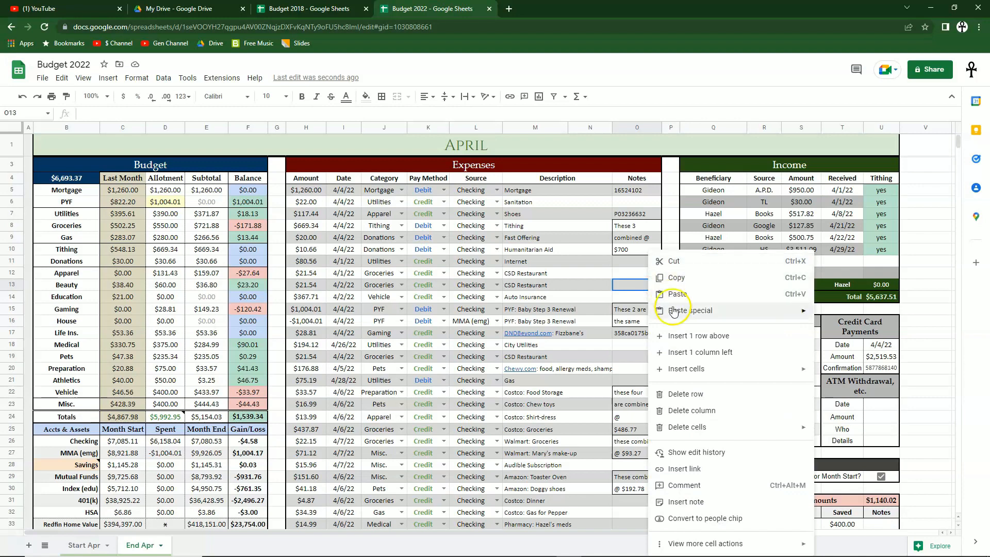
{"action": "left_click", "coordinate": [687, 502]}
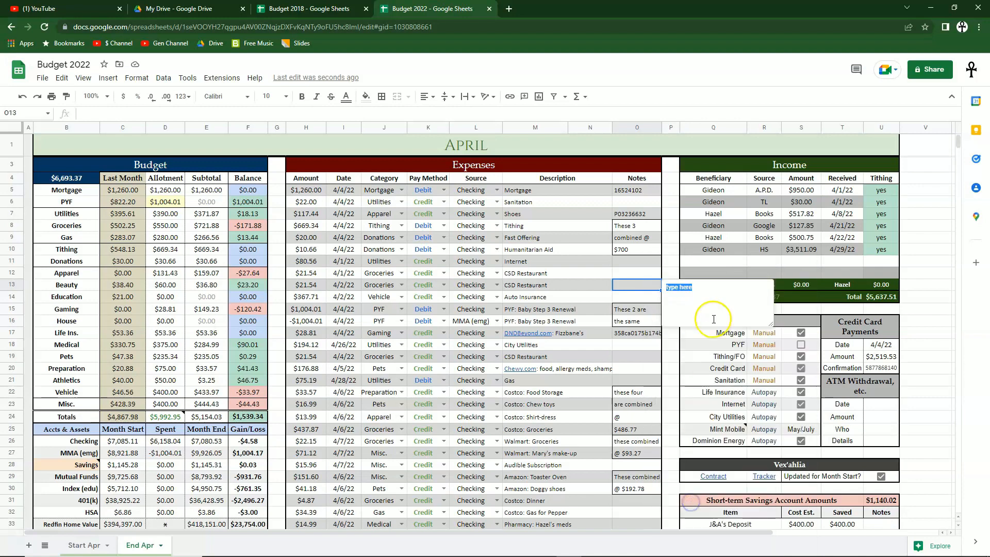
{"action": "type", "text": "sdfkah js;ldfkja s;ldfkja; slkd"}
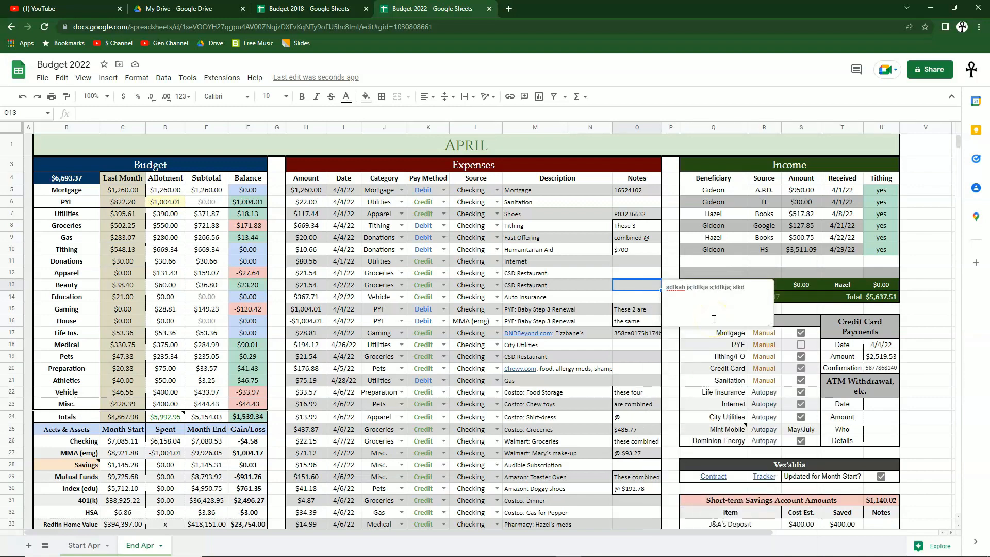
{"action": "left_click", "coordinate": [671, 356]}
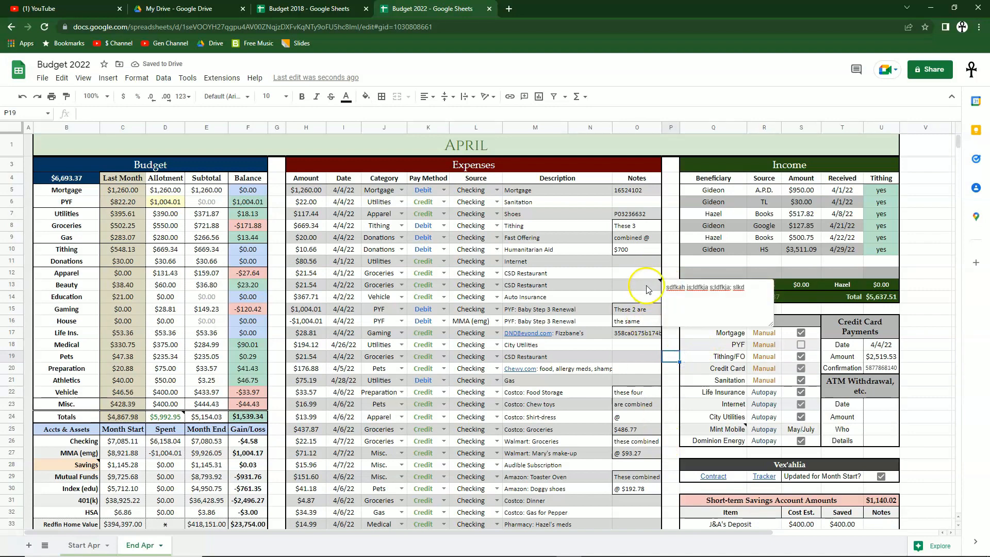
{"action": "triple_click", "coordinate": [697, 287]}
{"action": "key", "text": "BackSpace"}
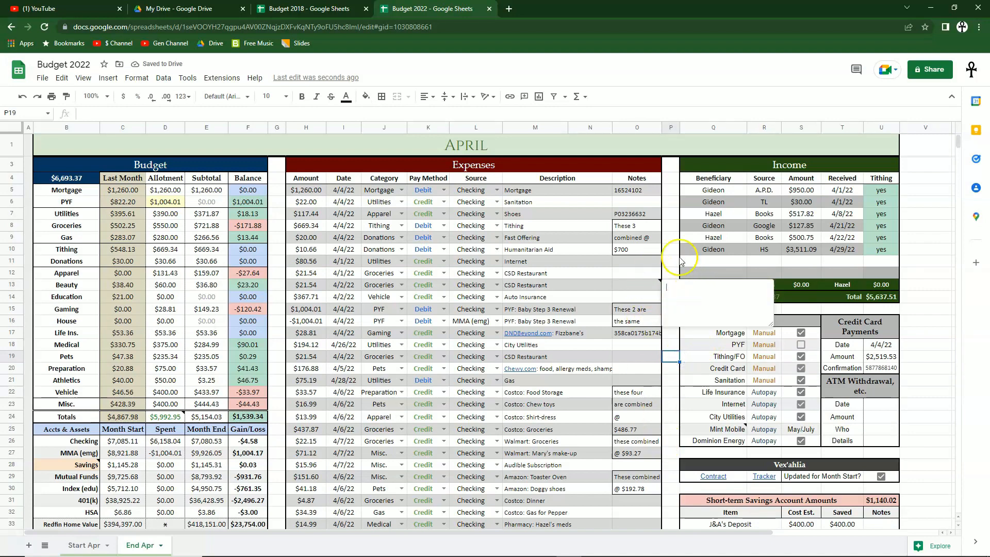
{"action": "left_click", "coordinate": [673, 263]}
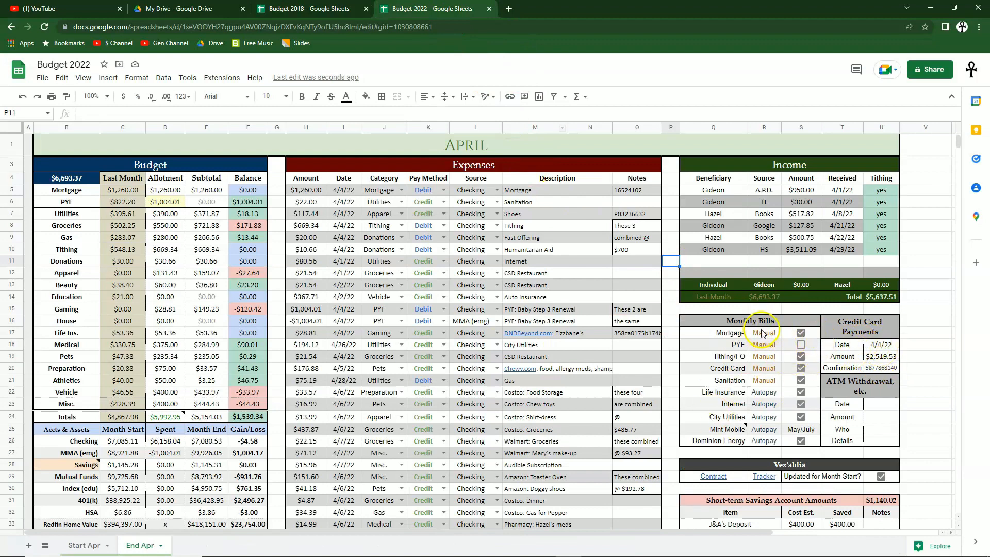
Examine the Credit Card Payments and ATM Withdrawal sections, their entry cells and their placement beside Monthly Bills
{"action": "left_click_drag", "start_coordinate": [882, 345], "coordinate": [887, 384]}
{"action": "left_click", "coordinate": [886, 416]}
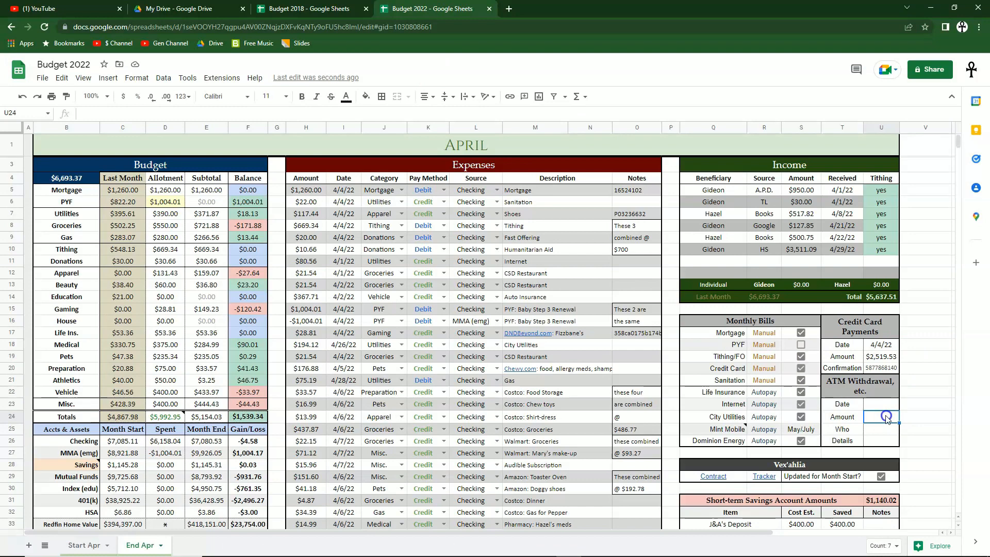
{"action": "left_click", "coordinate": [938, 417]}
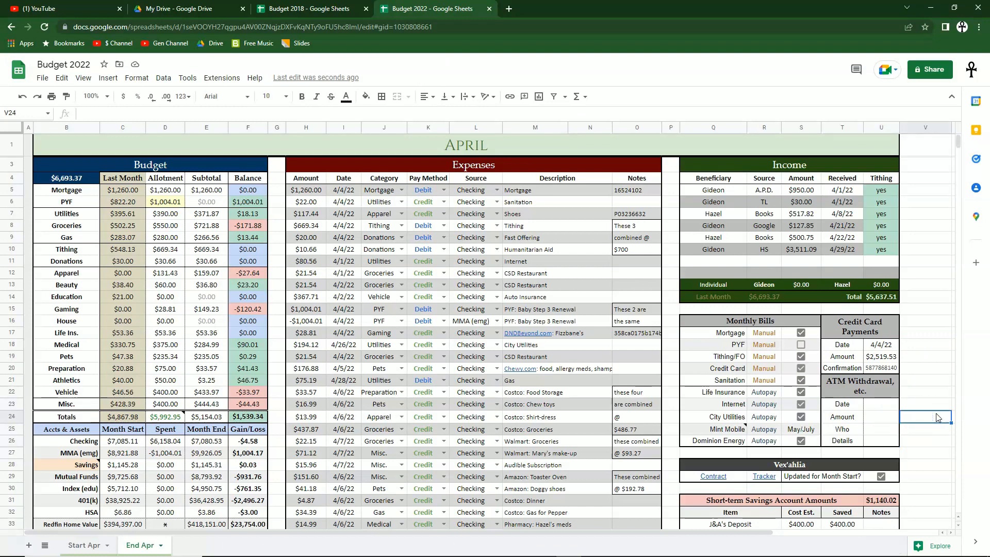
{"action": "left_click_drag", "start_coordinate": [881, 345], "coordinate": [883, 368]}
{"action": "left_click_drag", "start_coordinate": [881, 405], "coordinate": [881, 439]}
{"action": "left_click", "coordinate": [904, 430]}
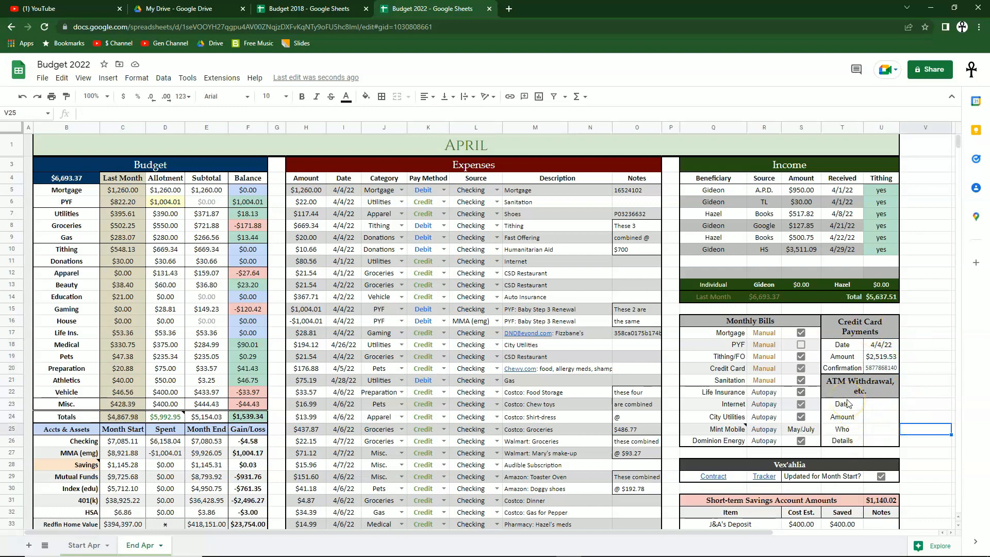
{"action": "left_click_drag", "start_coordinate": [878, 344], "coordinate": [881, 367]}
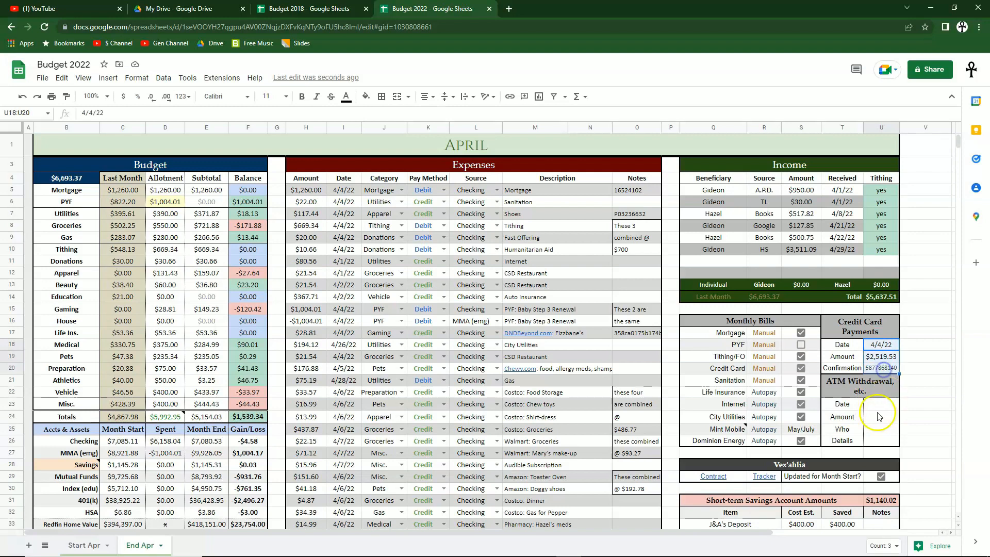
{"action": "left_click_drag", "start_coordinate": [881, 405], "coordinate": [884, 443]}
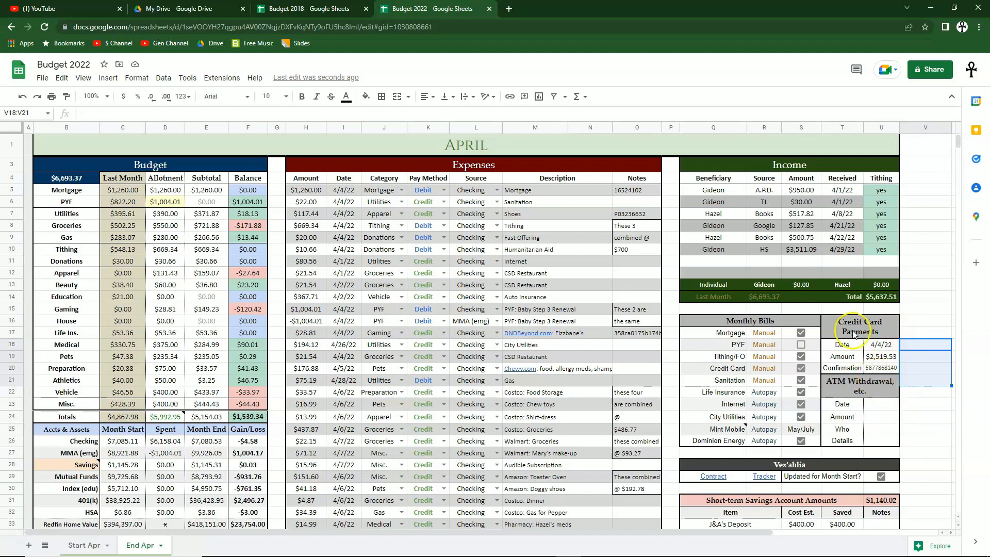
{"action": "left_click_drag", "start_coordinate": [842, 309], "coordinate": [869, 345]}
{"action": "left_click", "coordinate": [875, 313]}
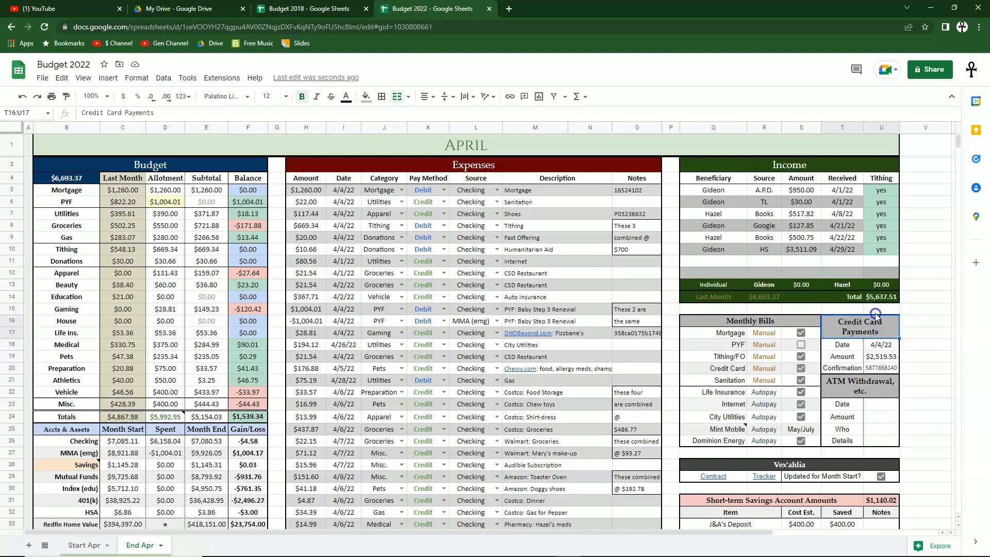
{"action": "left_click_drag", "start_coordinate": [713, 452], "coordinate": [871, 457]}
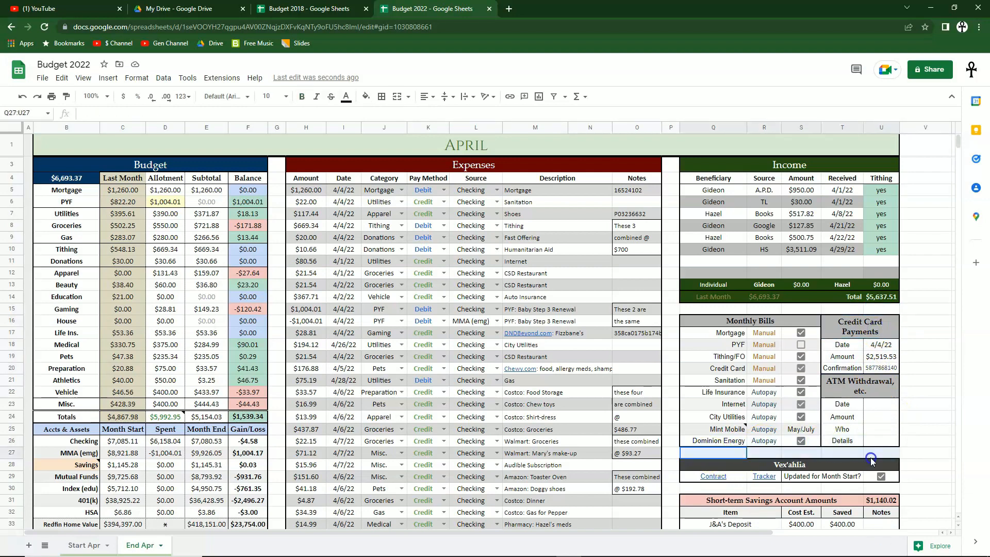
Switch to Budget 2018 to view its Credit Card Payments table for comparison and return to Budget 2022
{"action": "left_click", "coordinate": [281, 8]}
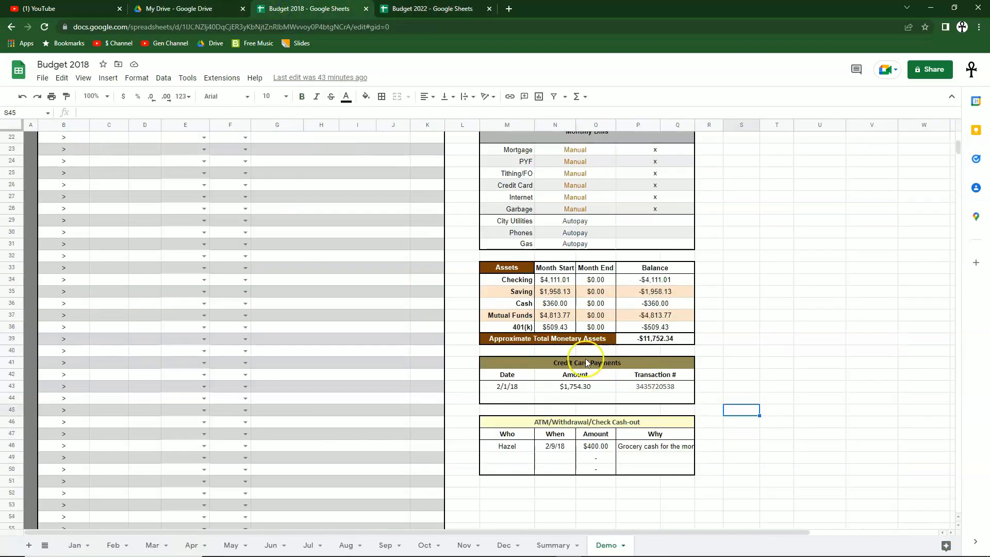
{"action": "left_click_drag", "start_coordinate": [582, 362], "coordinate": [605, 395]}
{"action": "key", "text": "ctrl+c"}
{"action": "key", "text": "ctrl+Tab"}
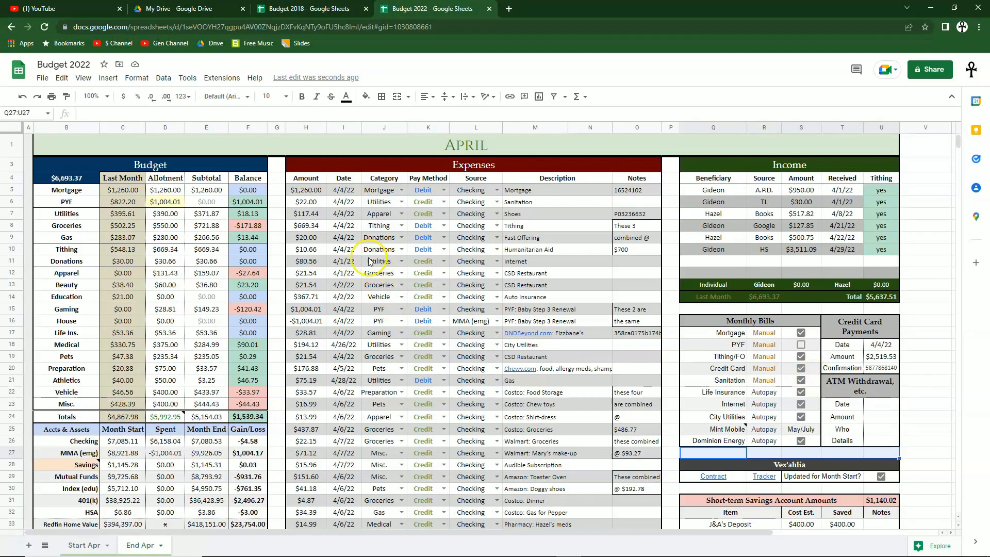
Compare the Monthly Bills section of Budget 2022 with the Monthly Bills table in Budget 2018
{"action": "scroll", "coordinate": [397, 270], "scroll_direction": "up", "scroll_amount": 5}
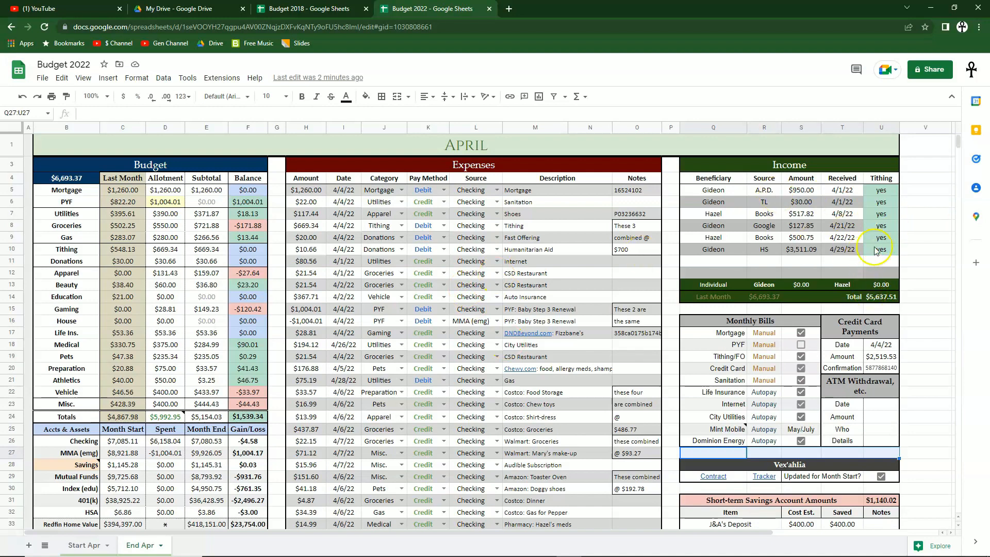
{"action": "scroll", "coordinate": [877, 268], "scroll_direction": "down", "scroll_amount": 3}
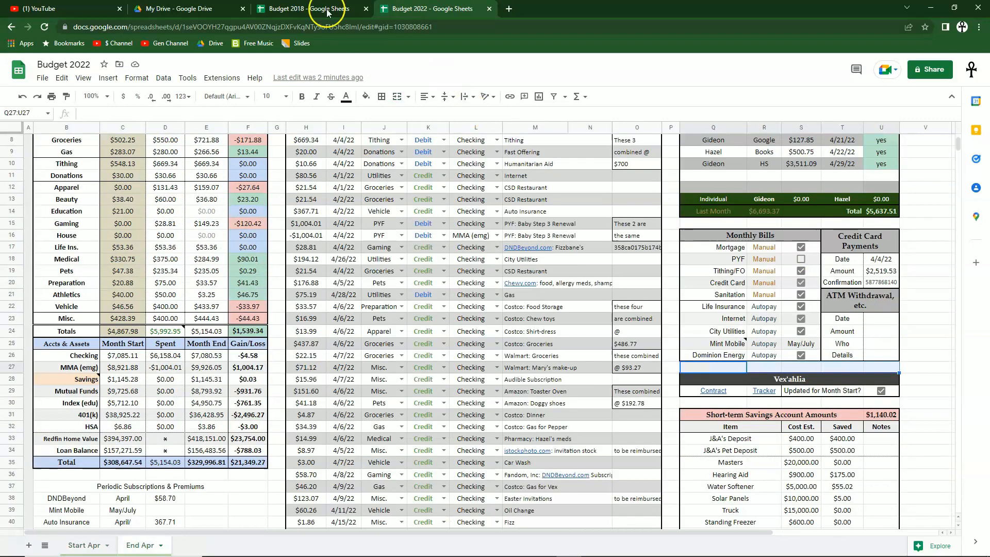
{"action": "left_click", "coordinate": [328, 12]}
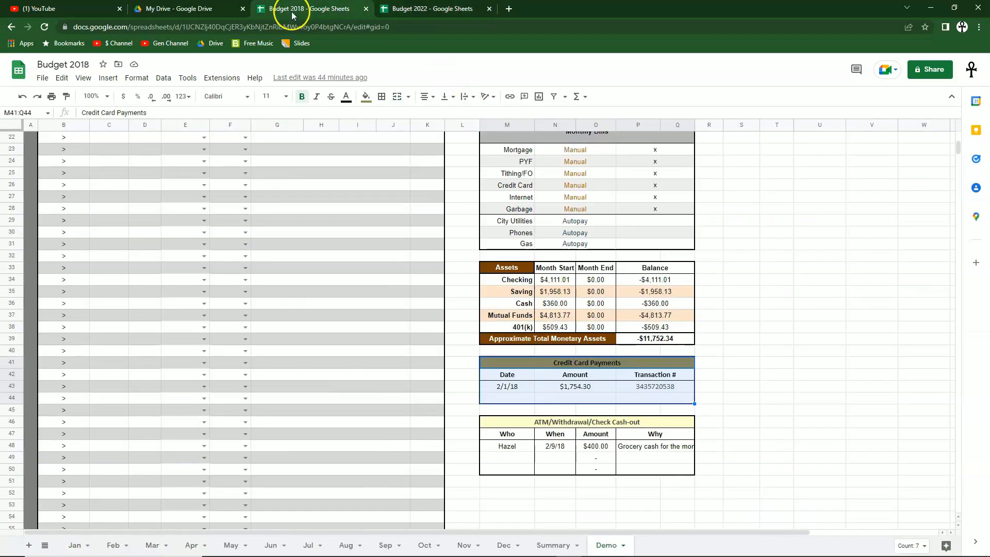
{"action": "scroll", "coordinate": [676, 217], "scroll_direction": "up", "scroll_amount": 2}
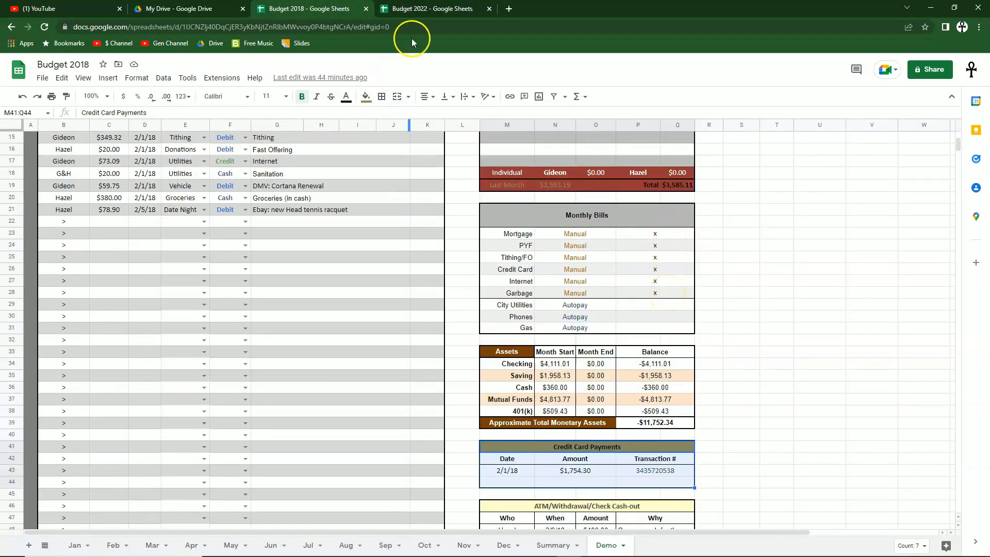
{"action": "left_click", "coordinate": [433, 7]}
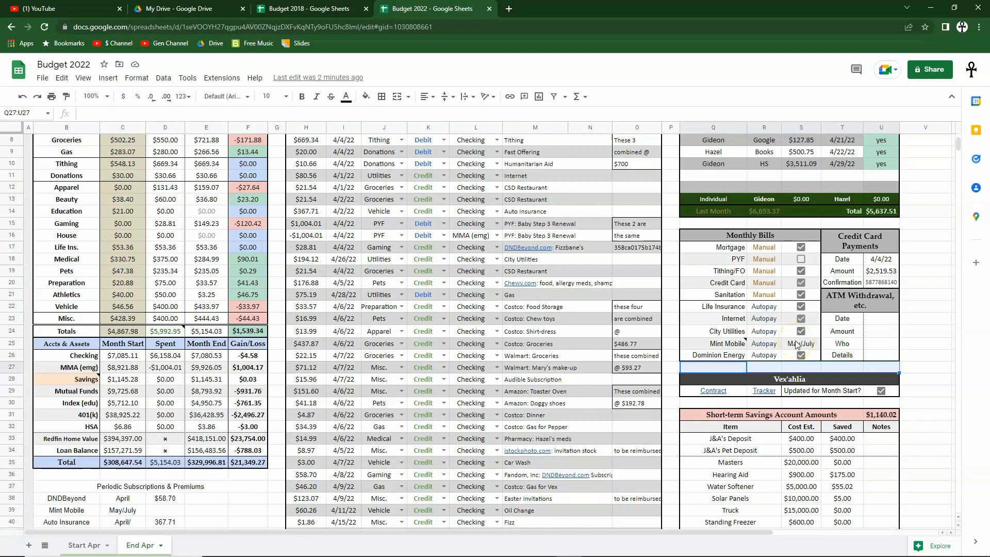
Inspect the formulas behind the Mortgage and Tithing/FO checkboxes in Monthly Bills
{"action": "left_click", "coordinate": [814, 248]}
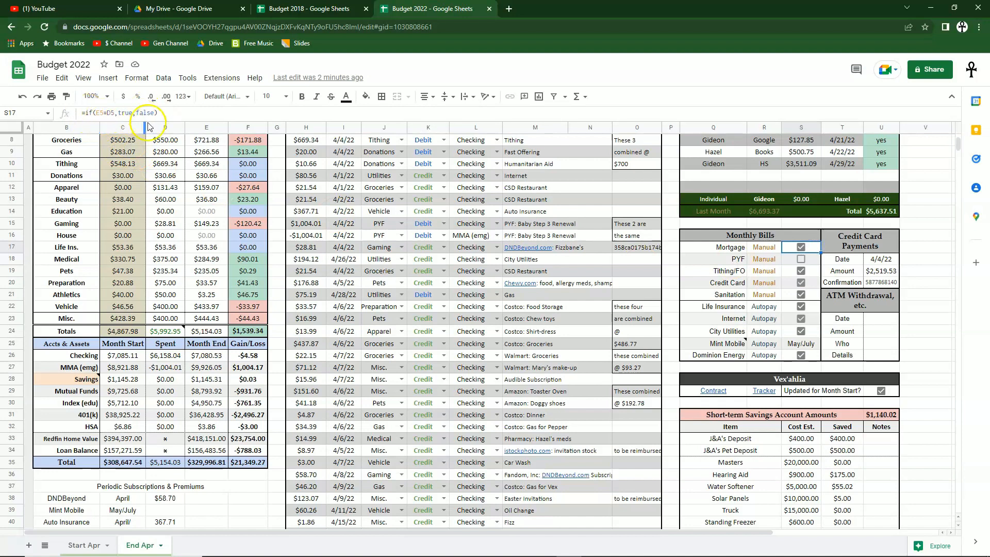
{"action": "left_click", "coordinate": [812, 272]}
{"action": "left_click", "coordinate": [810, 246]}
Insert a checkbox in the empty cell S15 above Monthly Bills, toggle it as a test and delete it
{"action": "left_click", "coordinate": [802, 223]}
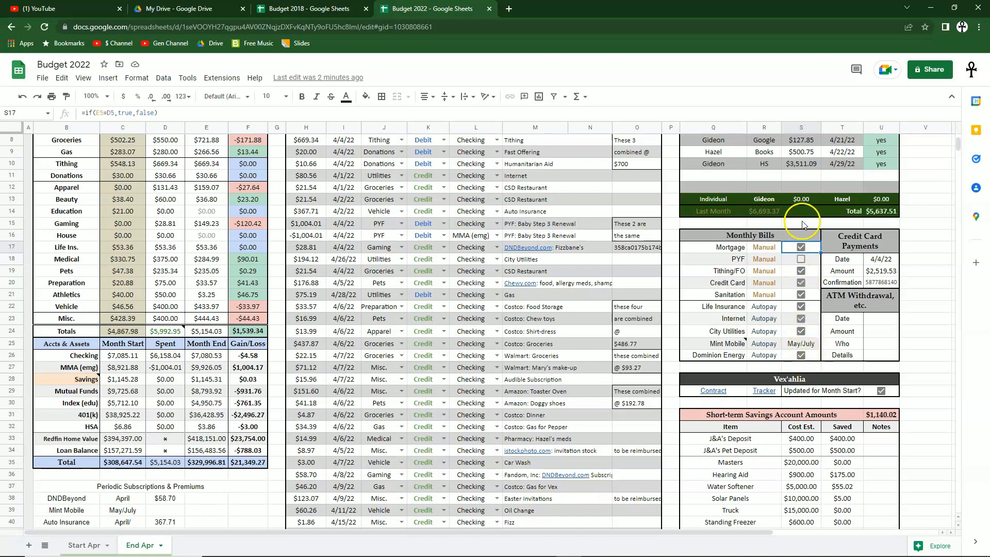
{"action": "left_click", "coordinate": [108, 78]}
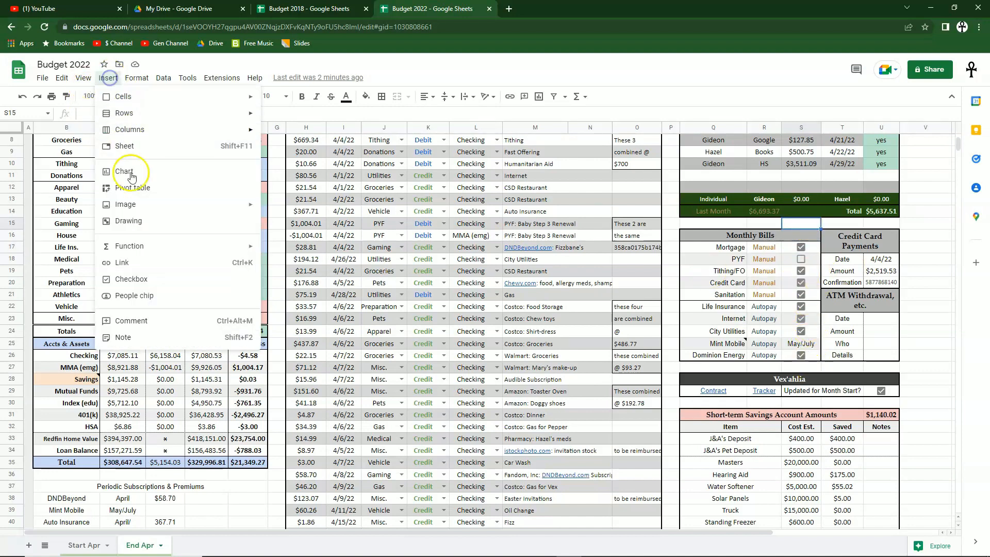
{"action": "left_click", "coordinate": [141, 280]}
{"action": "left_click", "coordinate": [802, 223]}
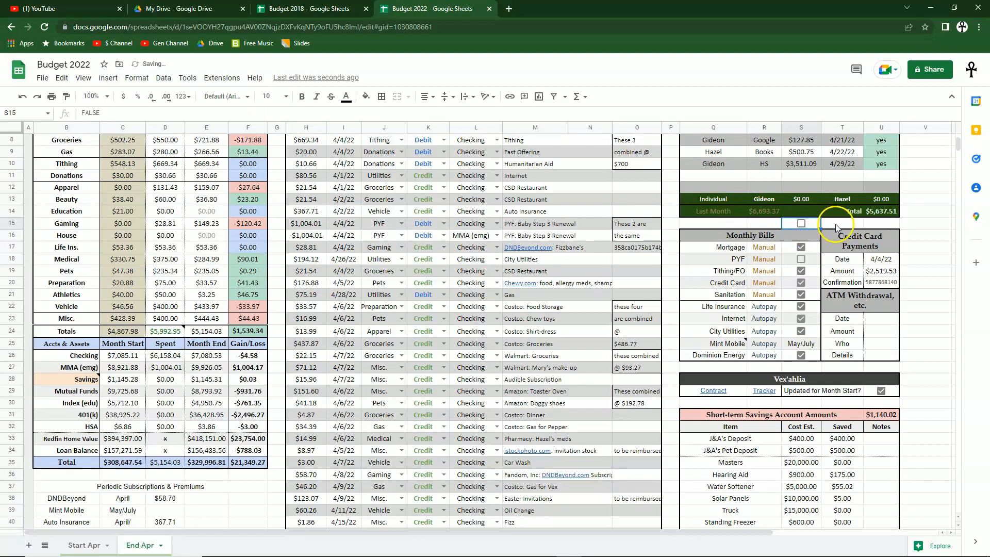
{"action": "left_click", "coordinate": [802, 224]}
{"action": "left_click", "coordinate": [836, 223]}
{"action": "left_click", "coordinate": [799, 224]}
{"action": "key", "text": "Delete"}
Trace the Mortgage checkbox formula in S17 to the Mortgage Subtotal in E5 and the Allotment in D5
{"action": "left_click", "coordinate": [818, 245]}
{"action": "left_click", "coordinate": [803, 245]}
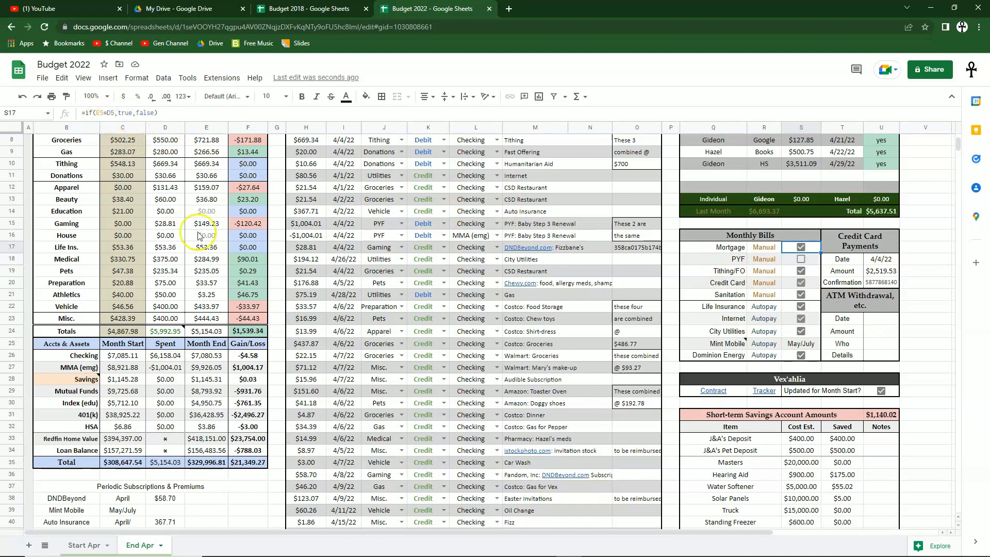
{"action": "scroll", "coordinate": [191, 265], "scroll_direction": "up", "scroll_amount": 3}
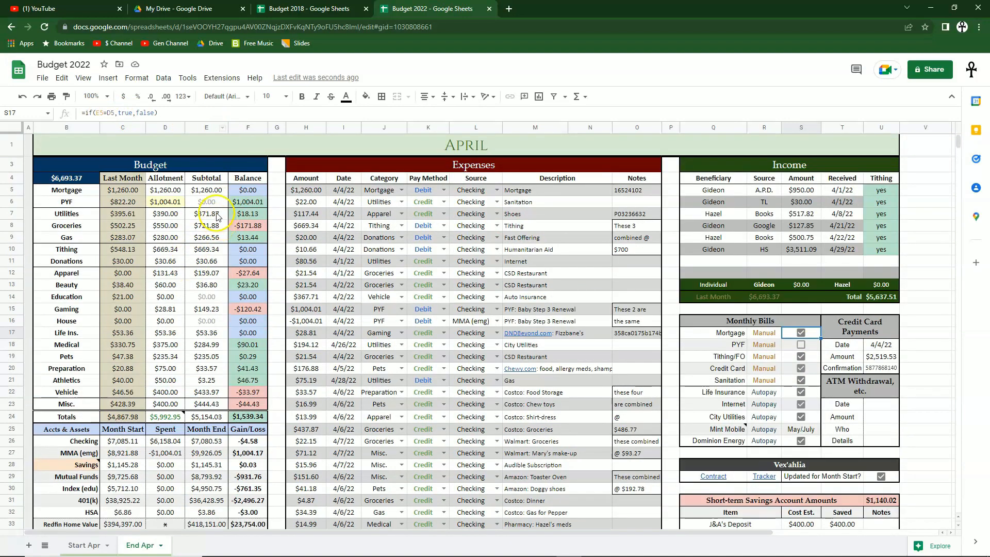
{"action": "left_click", "coordinate": [209, 179]}
{"action": "left_click", "coordinate": [211, 194]}
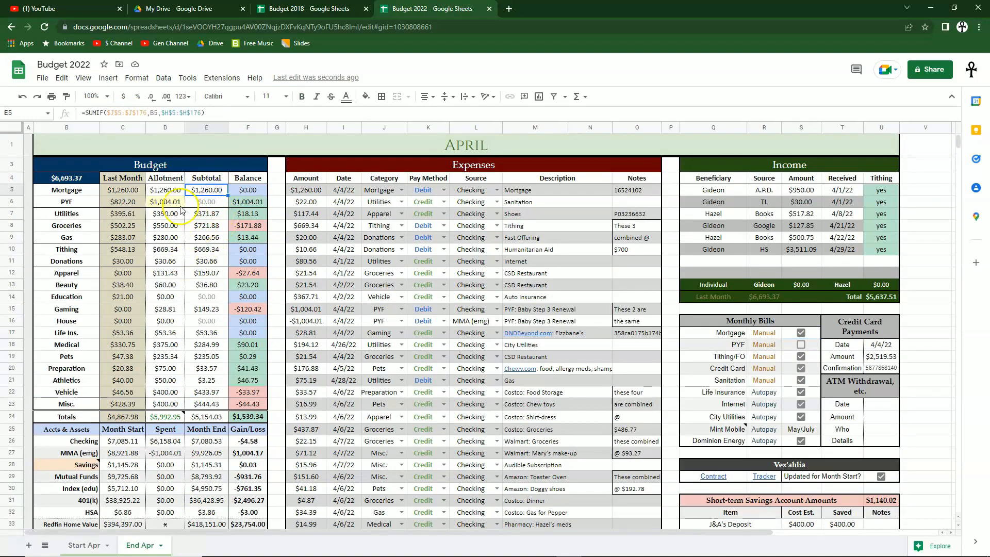
{"action": "left_click", "coordinate": [166, 189]}
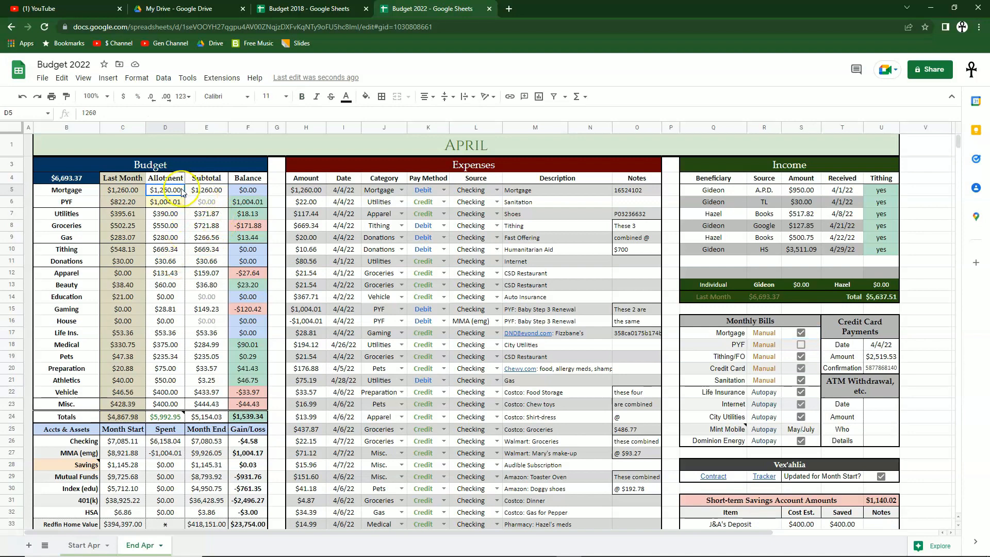
{"action": "left_click", "coordinate": [209, 190]}
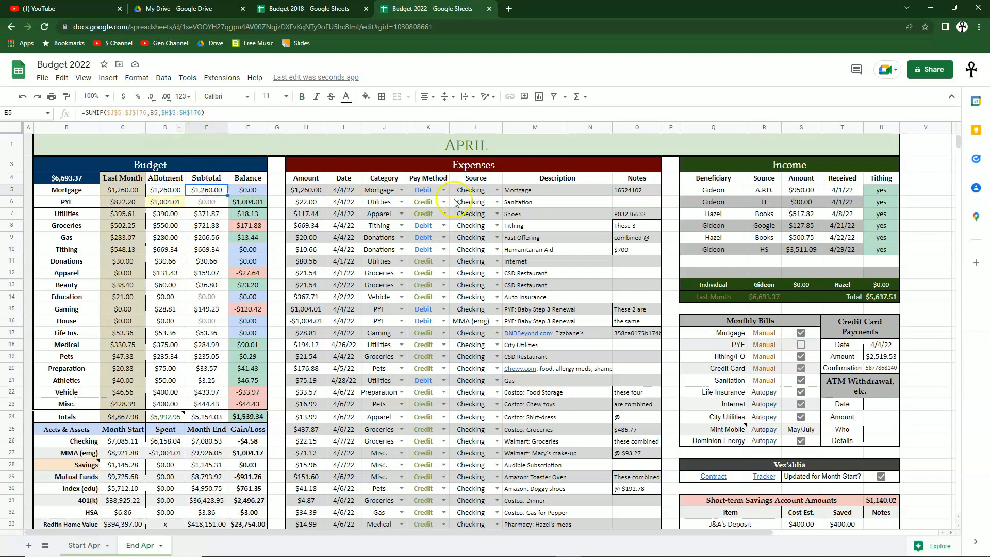
Compare the Running Total formulas in Budget 2018 with the Mortgage Subtotal SUMIF formula and its expense range in Budget 2022
{"action": "left_click", "coordinate": [308, 8]}
{"action": "scroll", "coordinate": [414, 253], "scroll_direction": "up", "scroll_amount": 5}
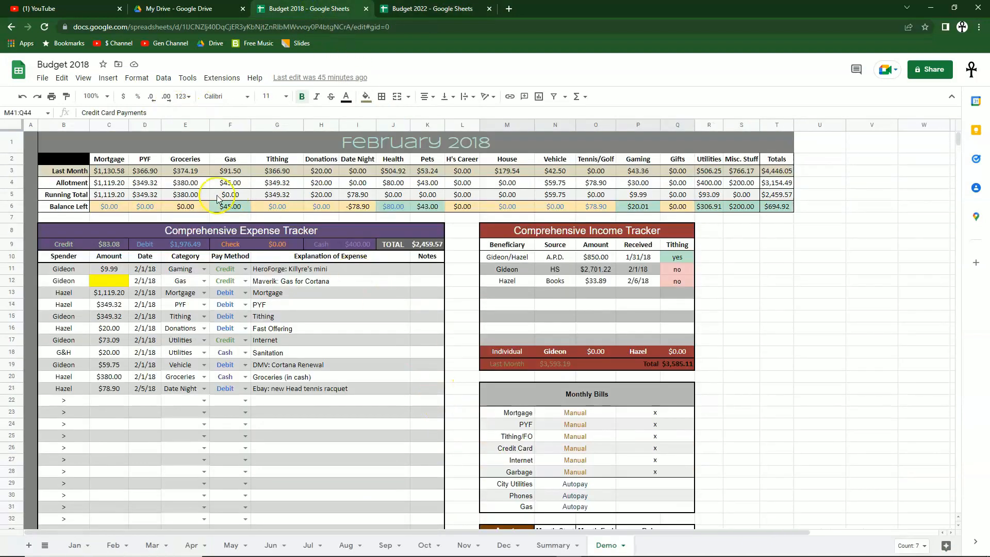
{"action": "left_click_drag", "start_coordinate": [104, 199], "coordinate": [528, 202]}
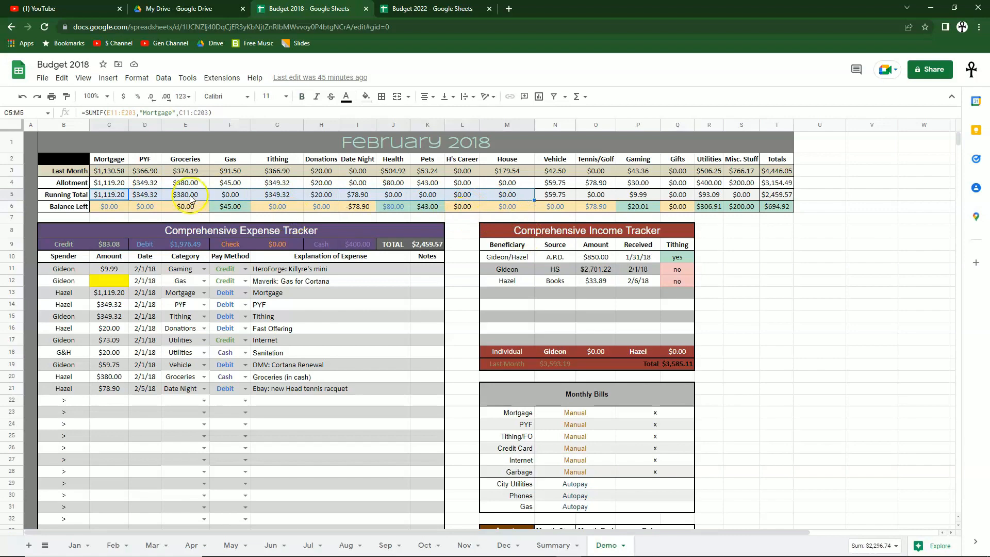
{"action": "key", "text": "ctrl+Tab"}
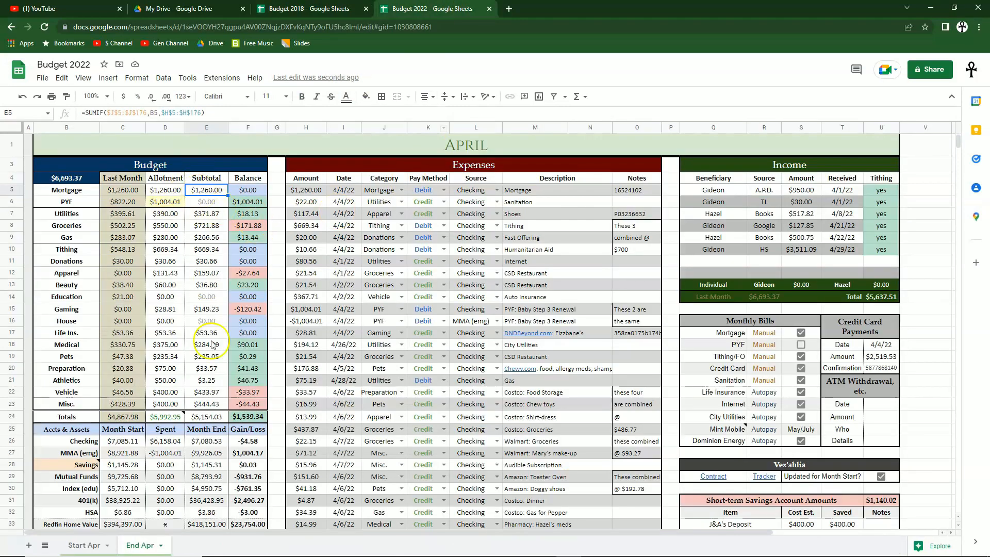
{"action": "left_click_drag", "start_coordinate": [306, 189], "coordinate": [634, 485]}
{"action": "left_click", "coordinate": [202, 191]}
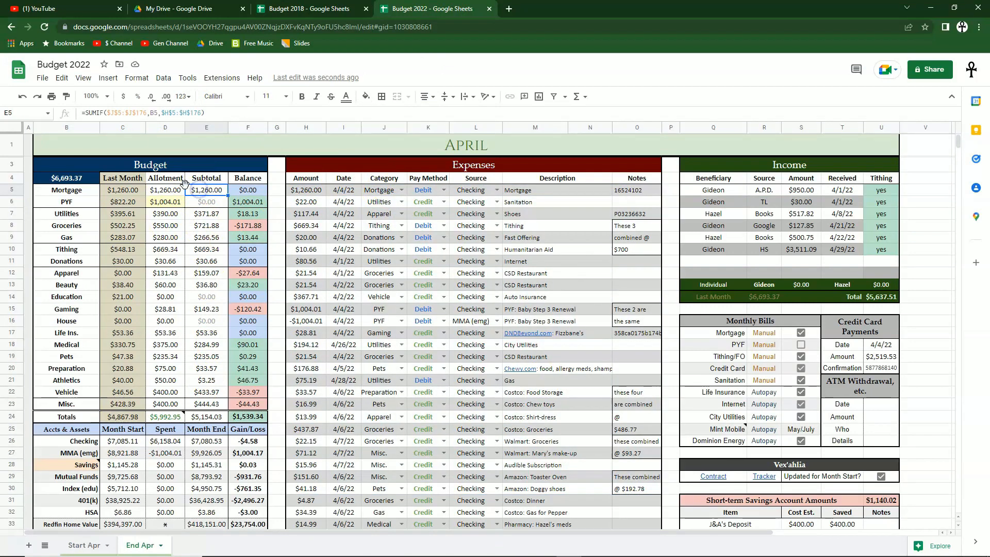
Check the Mortgage Allotment in D5 and Subtotal in E5 against the Mortgage checkbox in S17
{"action": "left_click", "coordinate": [172, 190]}
{"action": "left_click", "coordinate": [197, 193]}
{"action": "left_click", "coordinate": [801, 332]}
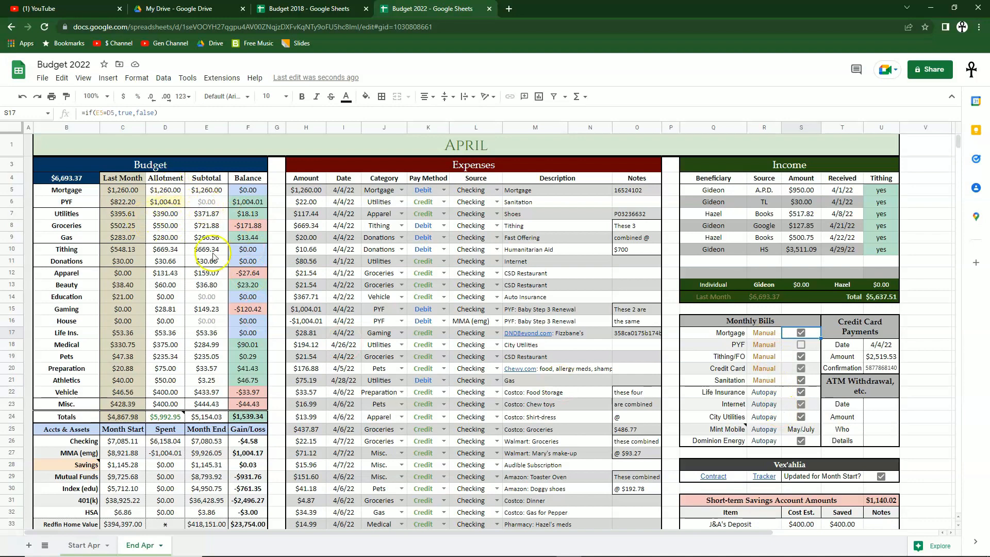
Inspect the PYF checkbox formula in S18 and compare the PYF Allotment in D6 with the Subtotal in E6
{"action": "left_click", "coordinate": [814, 345]}
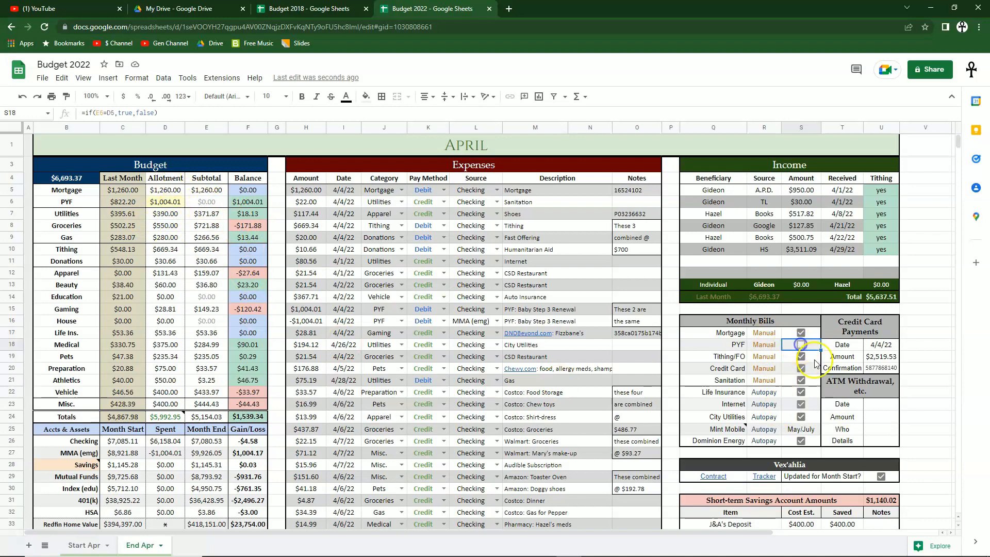
{"action": "left_click", "coordinate": [160, 212]}
{"action": "left_click", "coordinate": [201, 205]}
{"action": "left_click", "coordinate": [174, 202]}
{"action": "left_click", "coordinate": [203, 203]}
{"action": "left_click", "coordinate": [174, 203]}
{"action": "left_click", "coordinate": [205, 203]}
{"action": "left_click", "coordinate": [174, 203]}
{"action": "left_click", "coordinate": [212, 205]}
Examine how the paired PYF: Baby Step 3 Renewal expenses in rows 15 and 16 affect the PYF Subtotal and checkbox
{"action": "scroll", "coordinate": [454, 333], "scroll_direction": "down", "scroll_amount": 3}
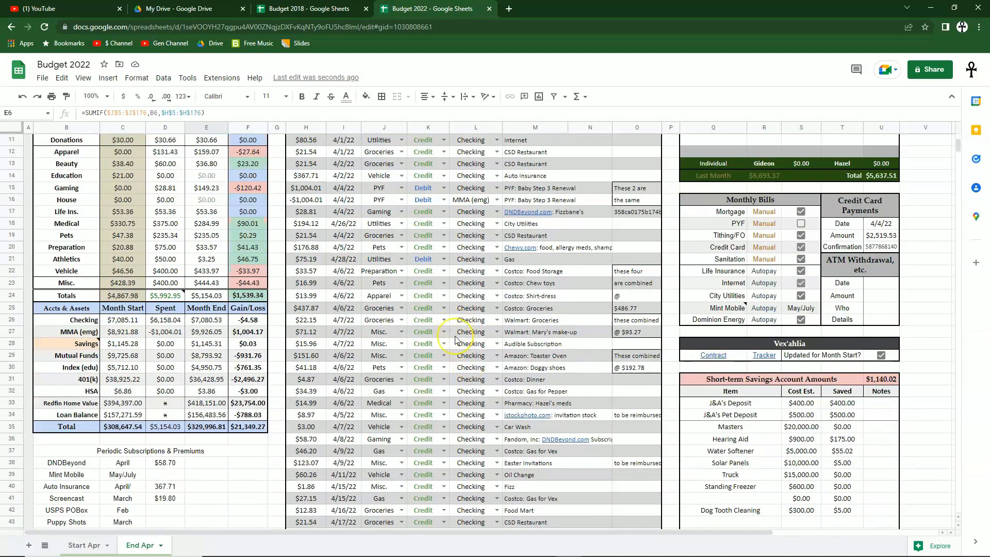
{"action": "scroll", "coordinate": [455, 339], "scroll_direction": "up", "scroll_amount": 3}
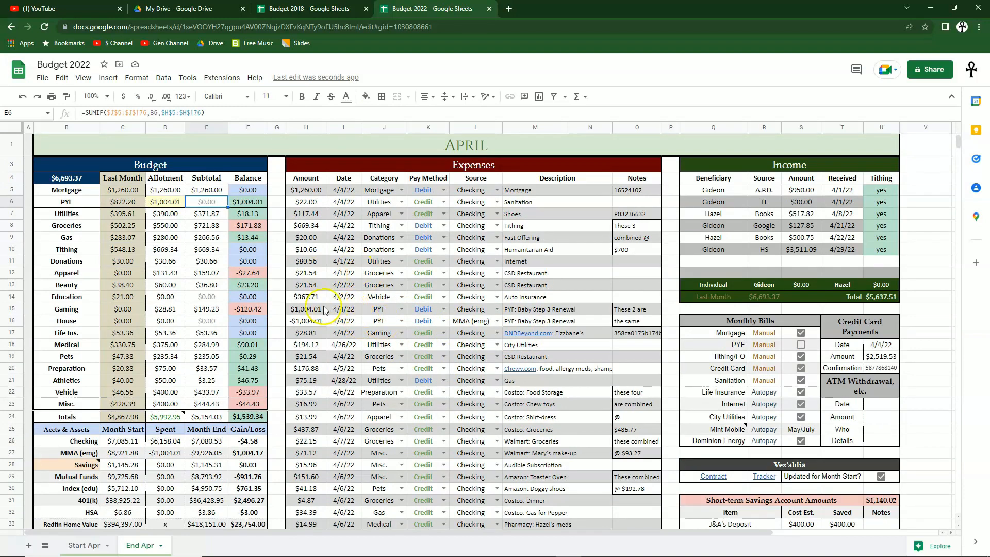
{"action": "left_click_drag", "start_coordinate": [308, 310], "coordinate": [469, 321]}
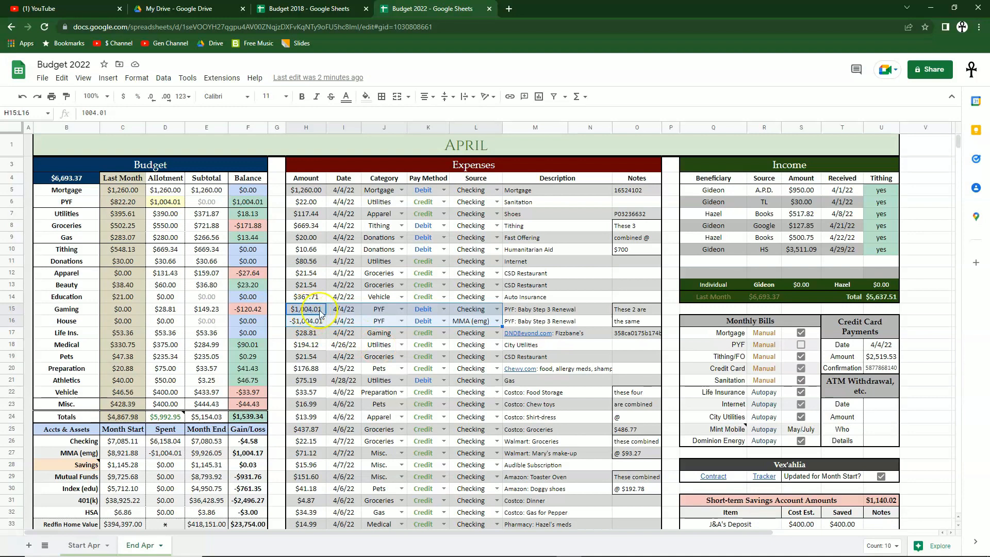
{"action": "left_click", "coordinate": [388, 311]}
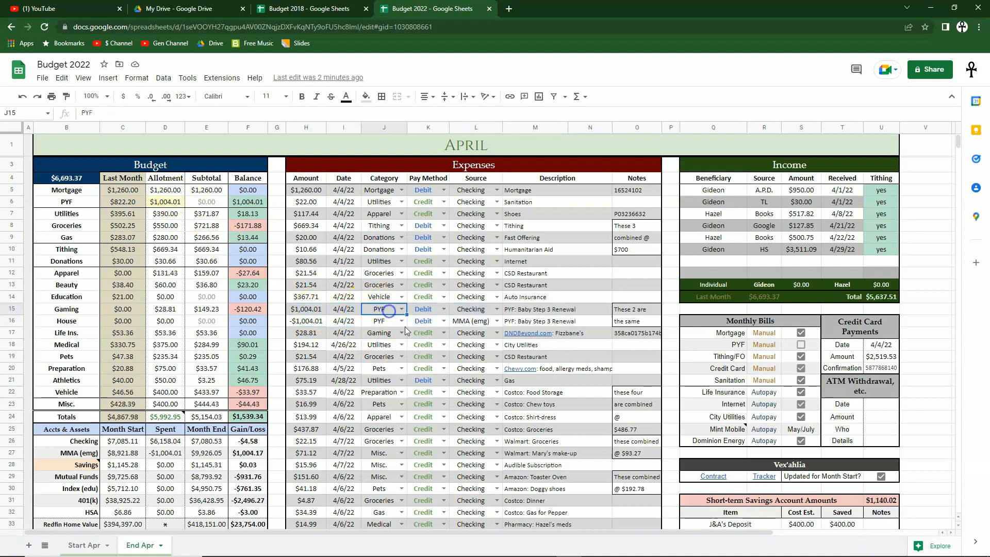
{"action": "left_click", "coordinate": [181, 203]}
{"action": "left_click", "coordinate": [307, 321]}
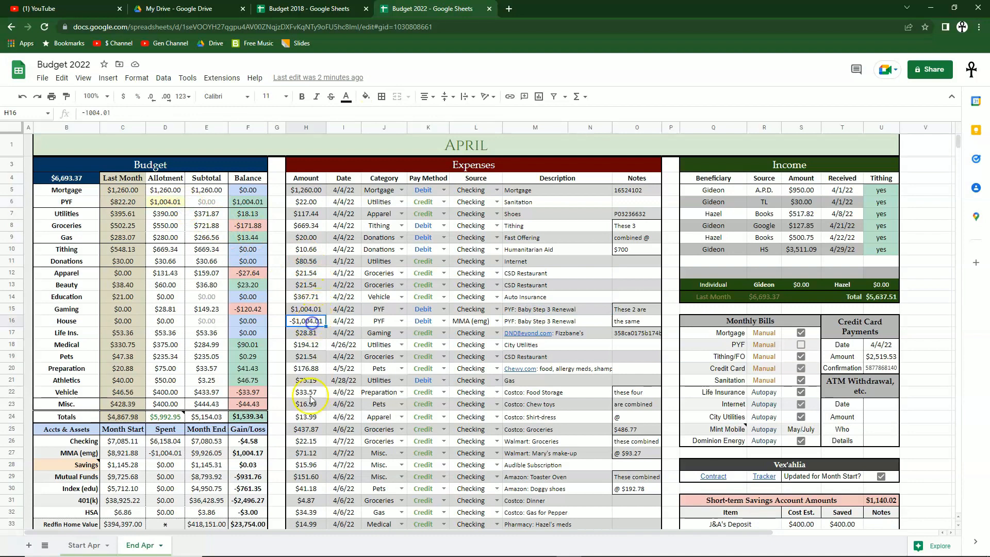
{"action": "left_click", "coordinate": [216, 202]}
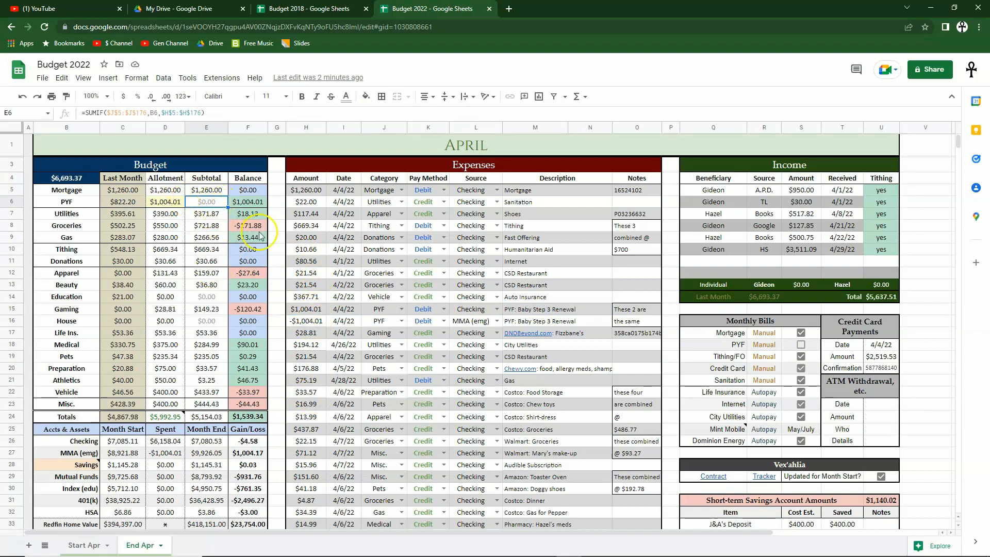
{"action": "left_click", "coordinate": [790, 345]}
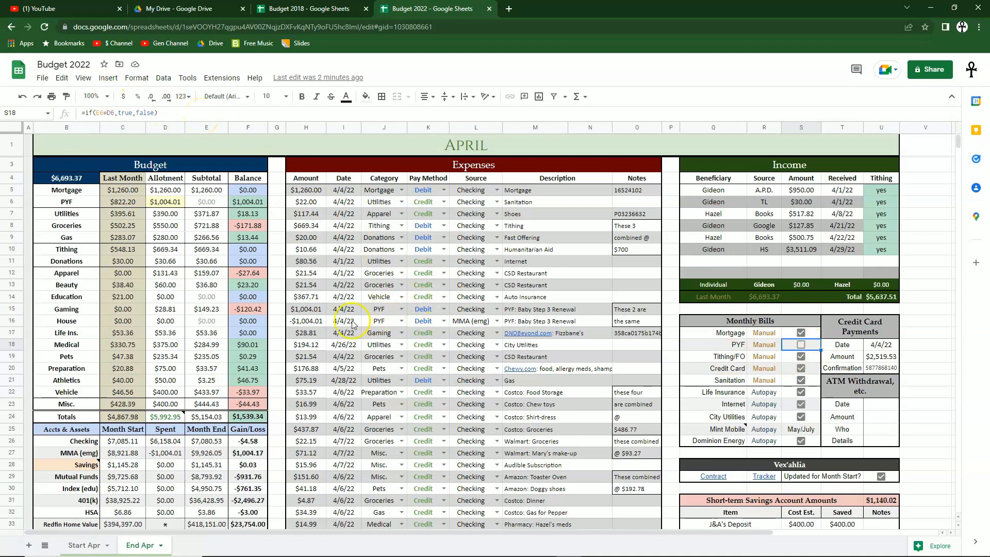
{"action": "left_click", "coordinate": [314, 310]}
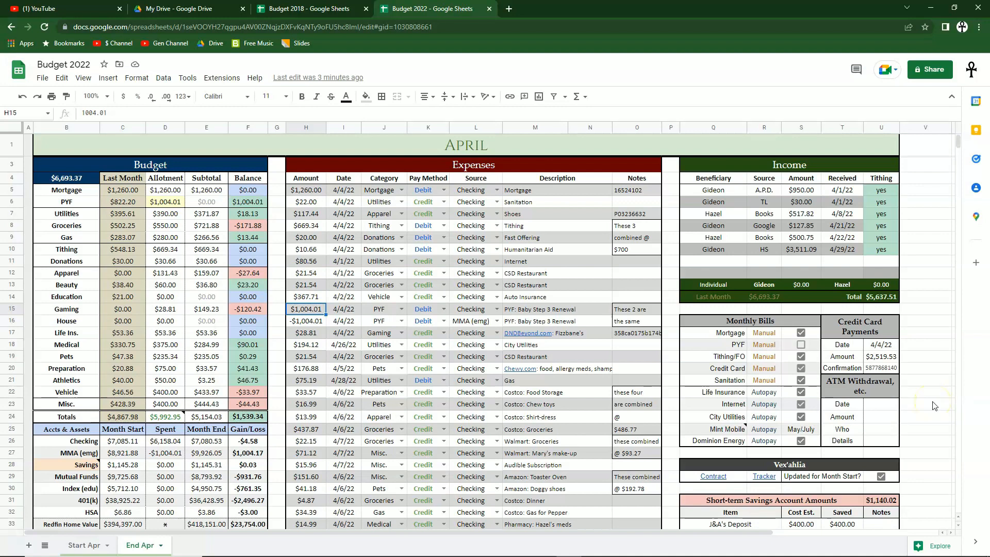
Compare the Mint Mobile months in S25 with the April title and the Periodic Subscriptions & Premiums list, completing the Auto Insurance months as April/Sept
{"action": "left_click", "coordinate": [803, 430]}
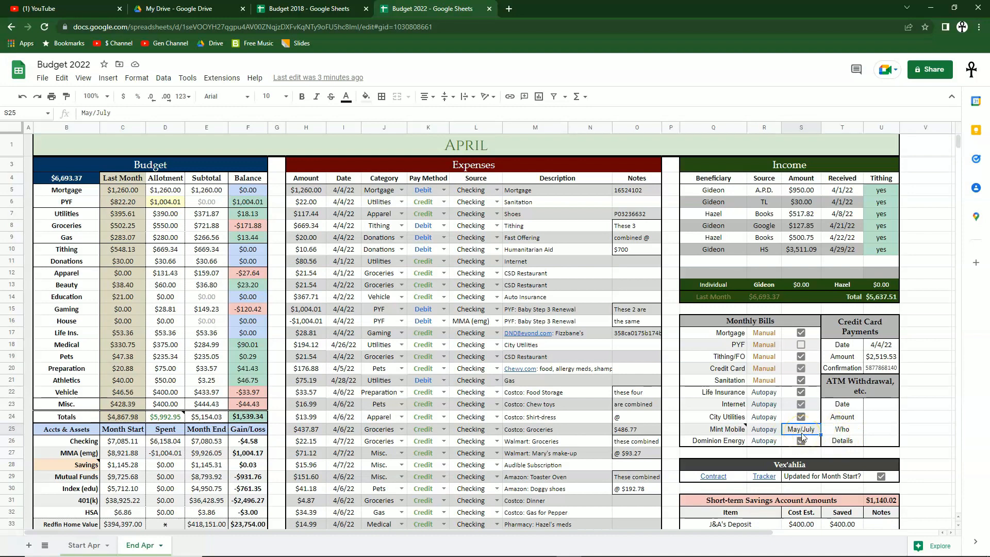
{"action": "left_click", "coordinate": [516, 149]}
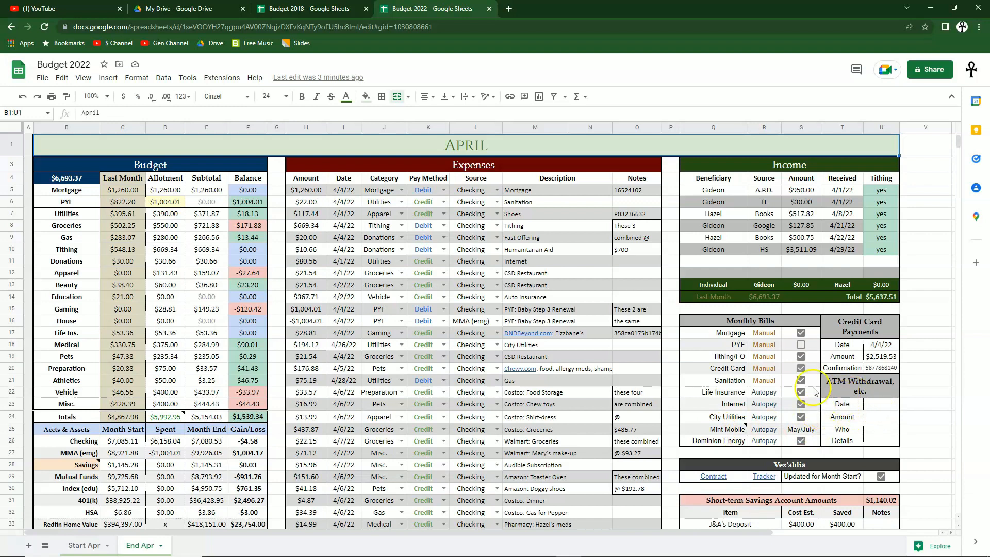
{"action": "scroll", "coordinate": [765, 381], "scroll_direction": "down", "scroll_amount": 5}
{"action": "scroll", "coordinate": [765, 380], "scroll_direction": "down", "scroll_amount": 1}
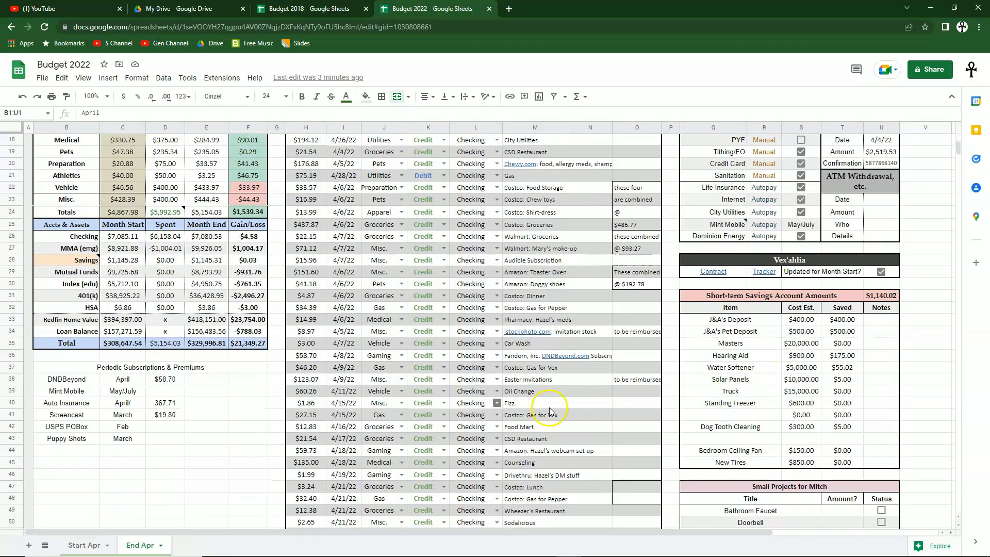
{"action": "left_click_drag", "start_coordinate": [90, 367], "coordinate": [161, 441]}
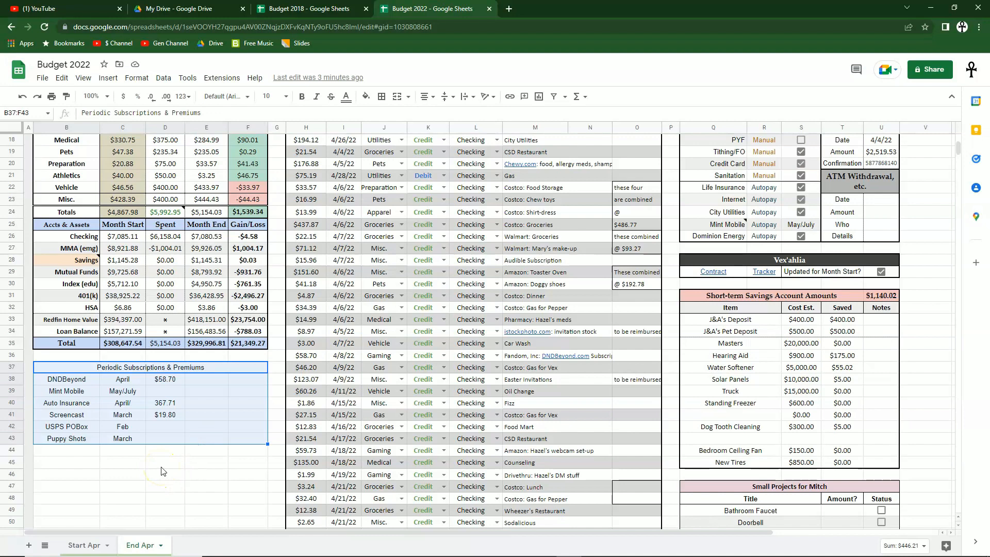
{"action": "left_click", "coordinate": [168, 463]}
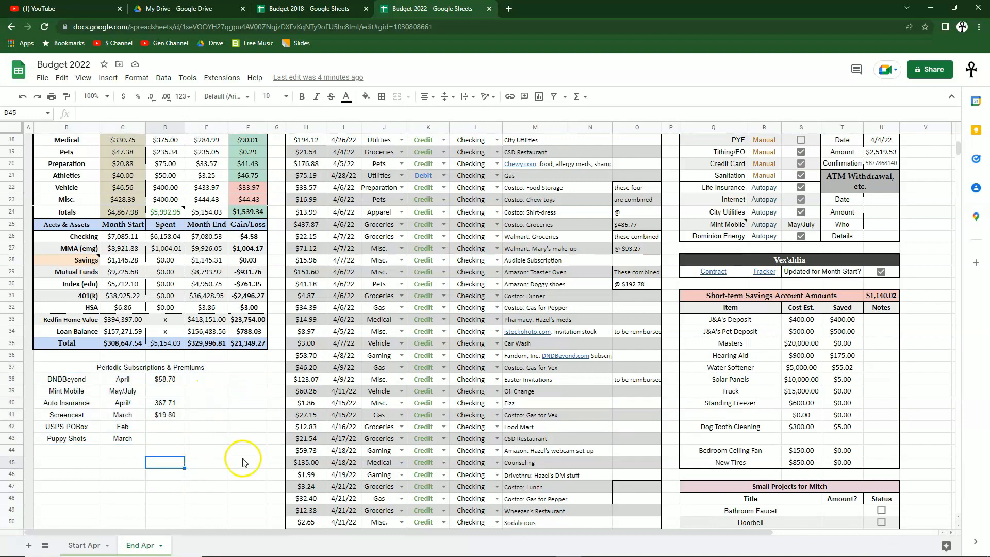
{"action": "scroll", "coordinate": [222, 392], "scroll_direction": "up", "scroll_amount": 3}
{"action": "scroll", "coordinate": [728, 361], "scroll_direction": "down", "scroll_amount": 3}
{"action": "left_click_drag", "start_coordinate": [82, 367], "coordinate": [222, 436]}
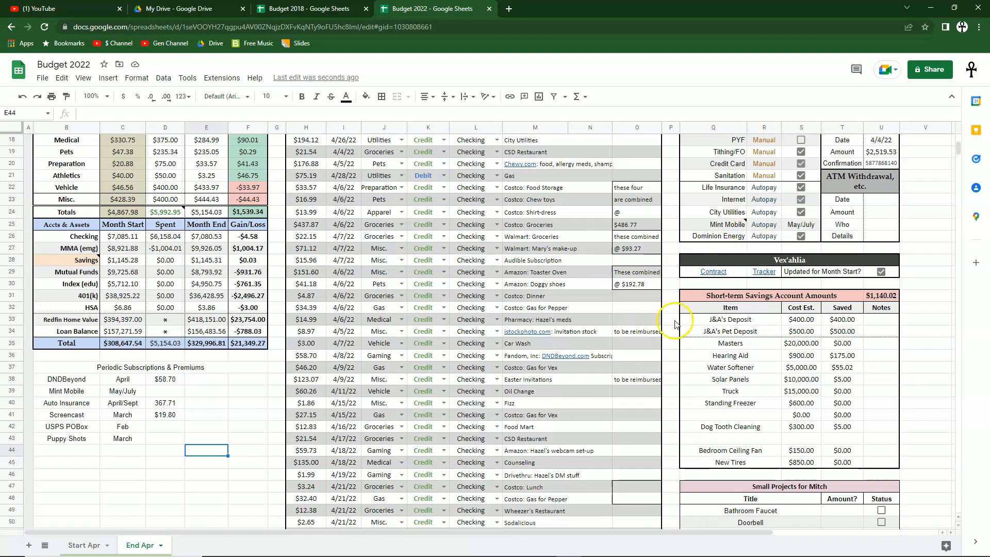
Unmerge the April title across B1:U1 and merge cells Q1:U1 above the Income table
{"action": "scroll", "coordinate": [675, 324], "scroll_direction": "up", "scroll_amount": 5}
{"action": "left_click", "coordinate": [638, 150]}
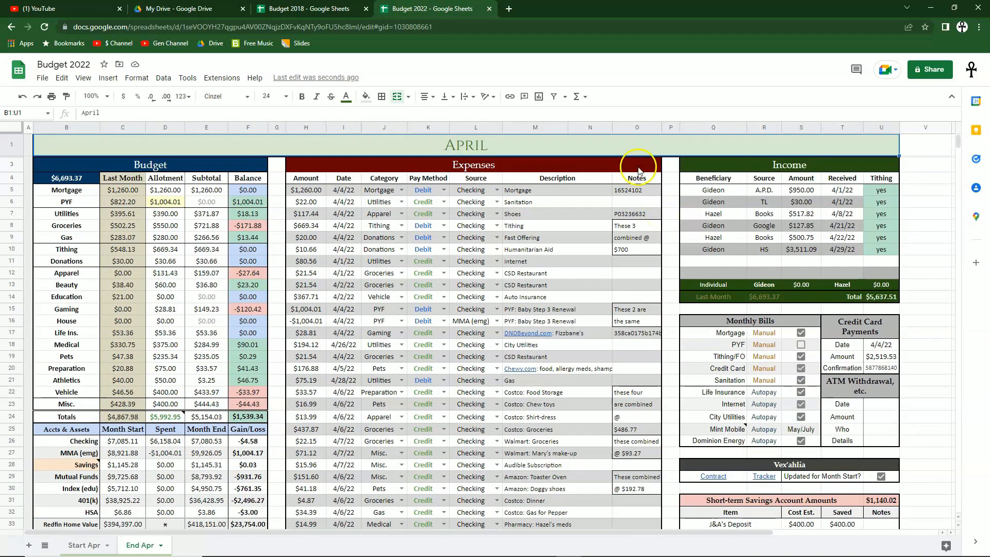
{"action": "left_click", "coordinate": [397, 97]}
{"action": "left_click", "coordinate": [739, 147]}
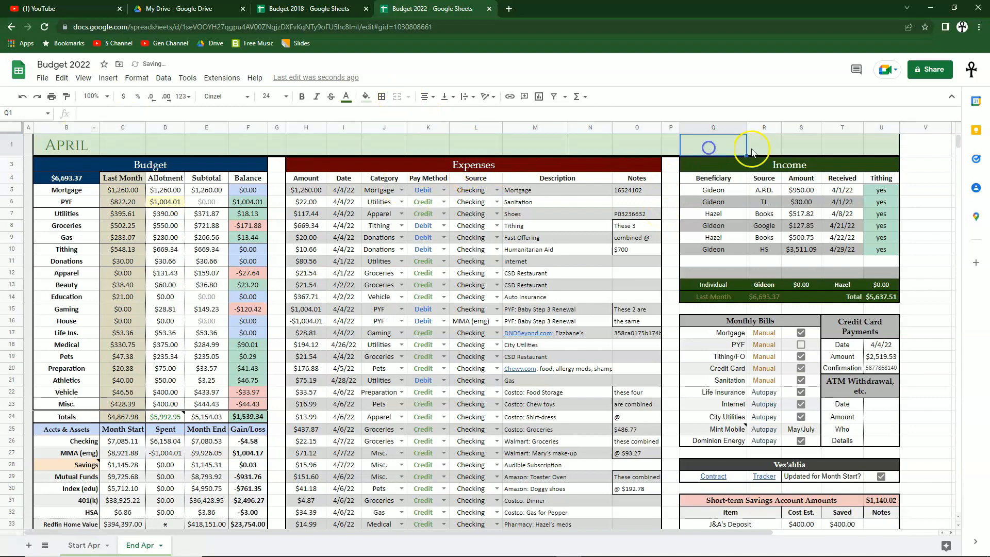
{"action": "left_click", "coordinate": [886, 139], "text": "shift"}
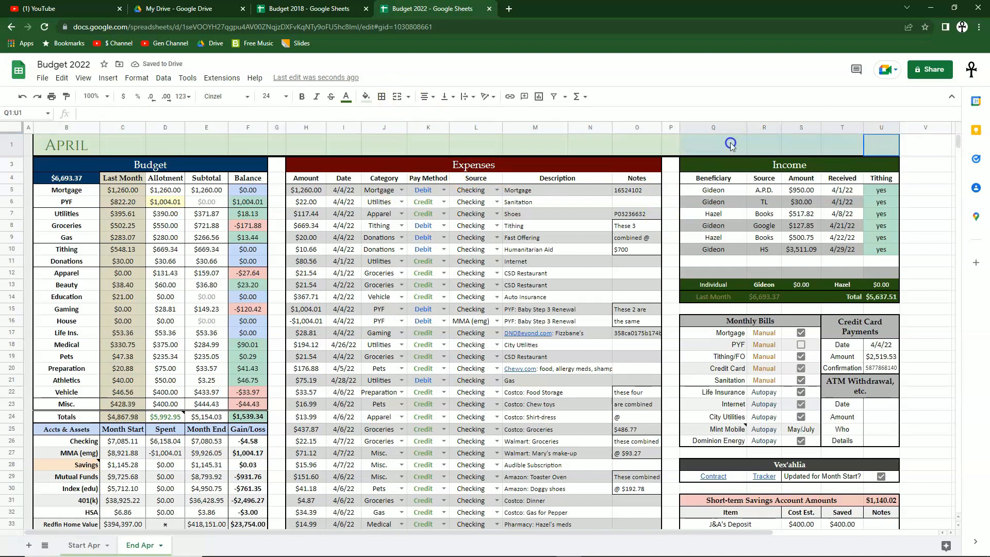
{"action": "left_click", "coordinate": [397, 96]}
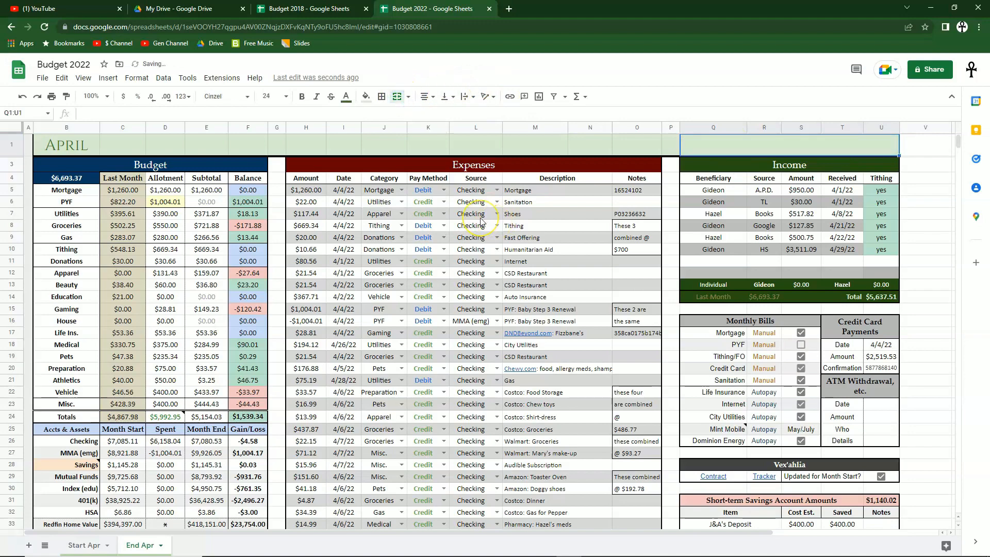
Enter SUBSCRIPTION as a title in the merged cells Q1:U1, following the Periodic Subscriptions & Premiums list
{"action": "scroll", "coordinate": [481, 222], "scroll_direction": "down", "scroll_amount": 2}
{"action": "scroll", "coordinate": [176, 165], "scroll_direction": "up", "scroll_amount": 2}
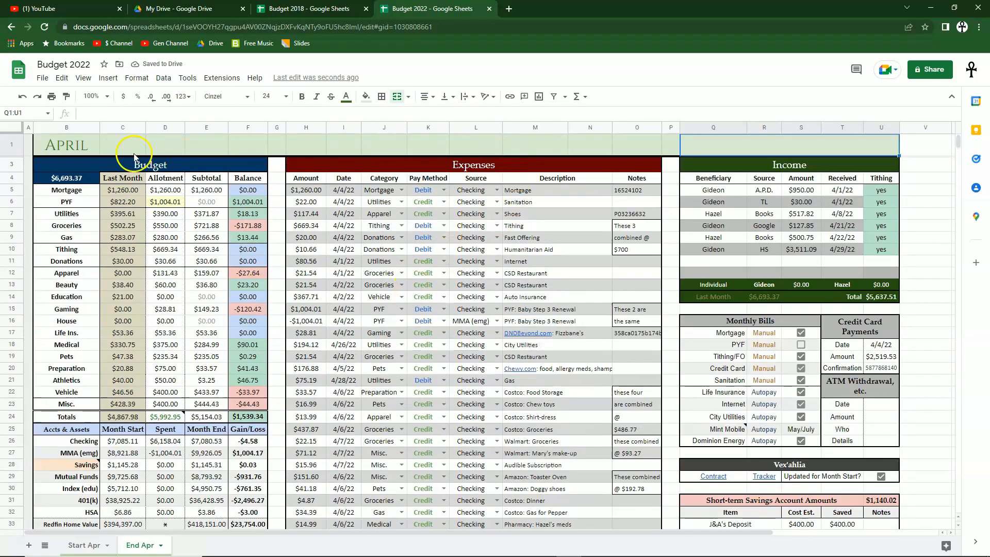
{"action": "scroll", "coordinate": [180, 289], "scroll_direction": "down", "scroll_amount": 3}
{"action": "scroll", "coordinate": [182, 309], "scroll_direction": "down", "scroll_amount": 1}
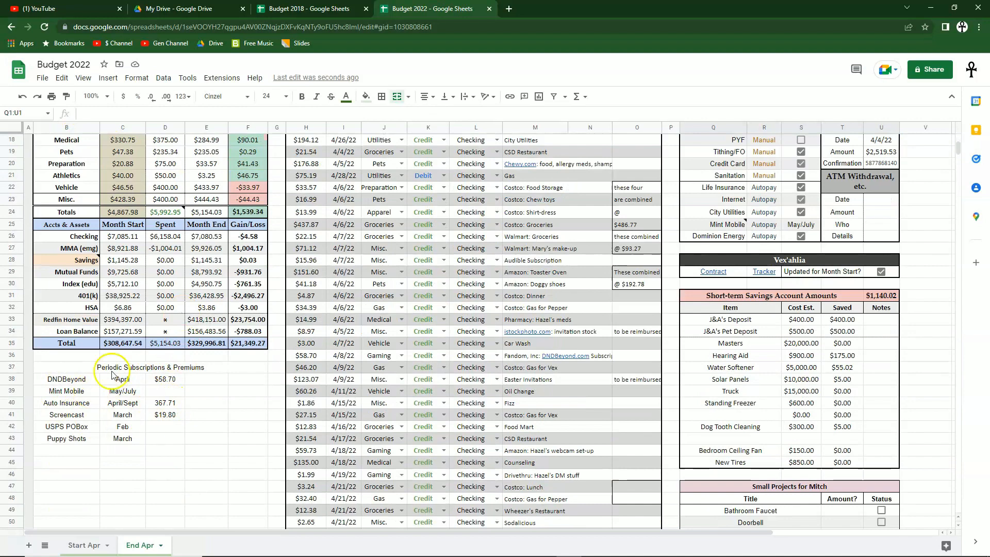
{"action": "scroll", "coordinate": [217, 411], "scroll_direction": "up", "scroll_amount": 5}
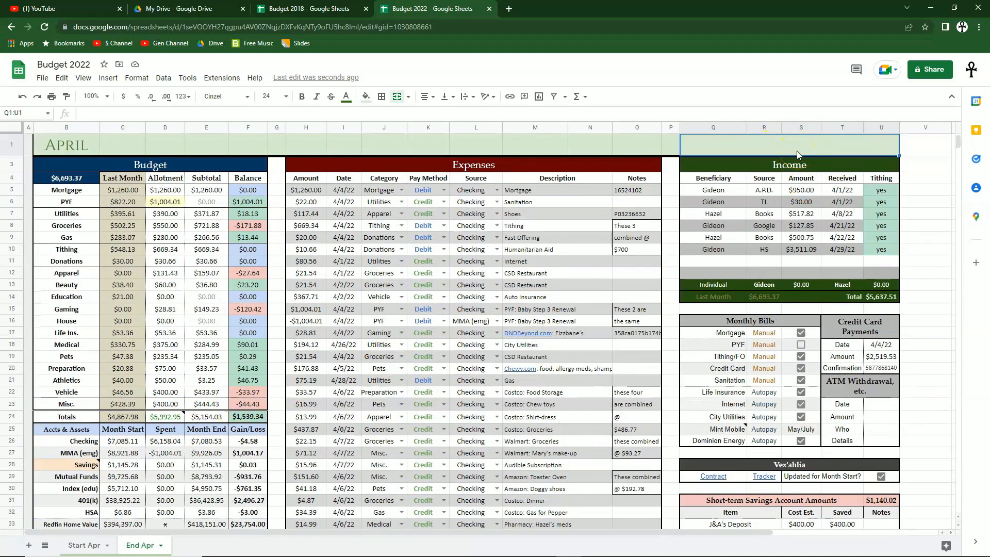
{"action": "type", "text": "SUBSCRIPTION"}
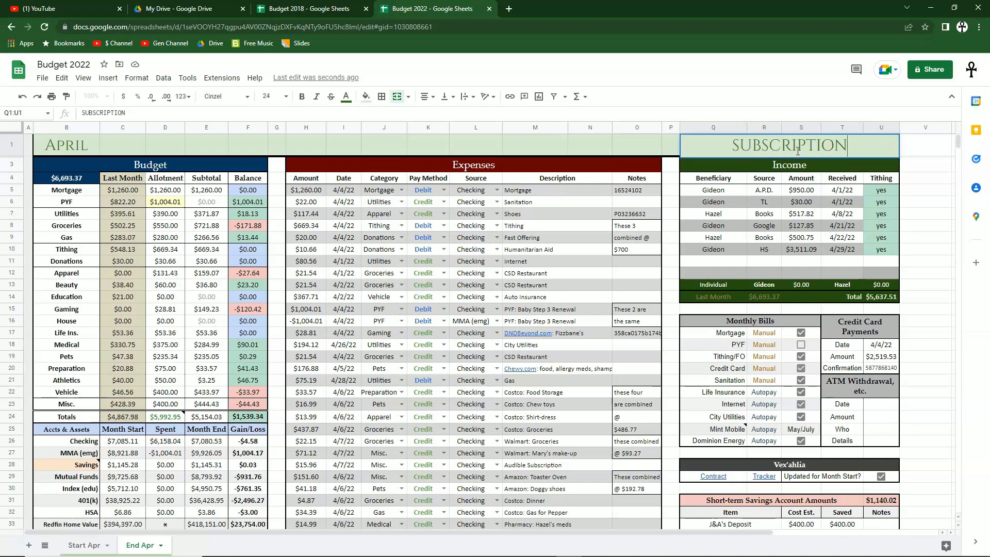
{"action": "key", "text": "Return"}
{"action": "left_click", "coordinate": [834, 146]}
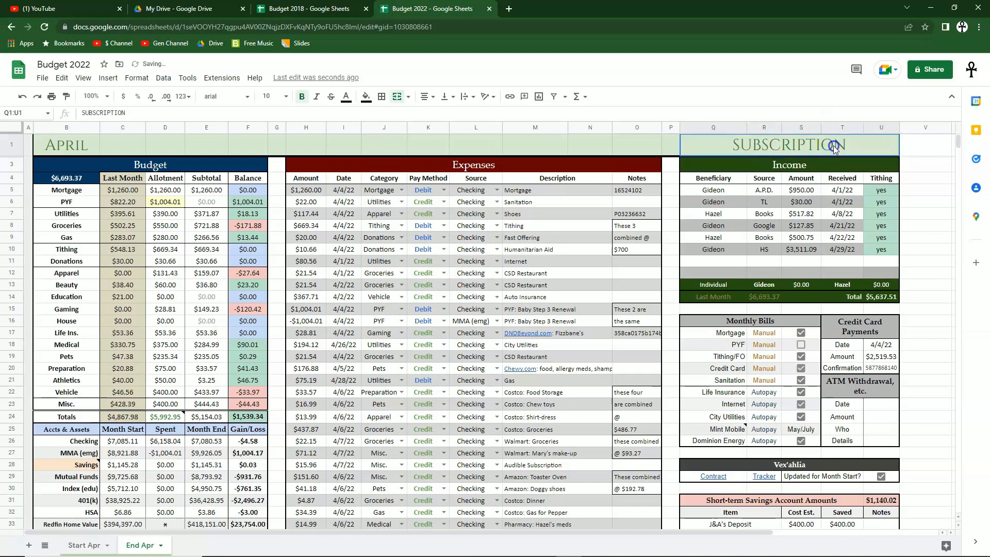
Compare the periodic subscription months in C38:C43 with the April title and the SUBSCRIPTION label in row 1
{"action": "scroll", "coordinate": [265, 296], "scroll_direction": "down", "scroll_amount": 5}
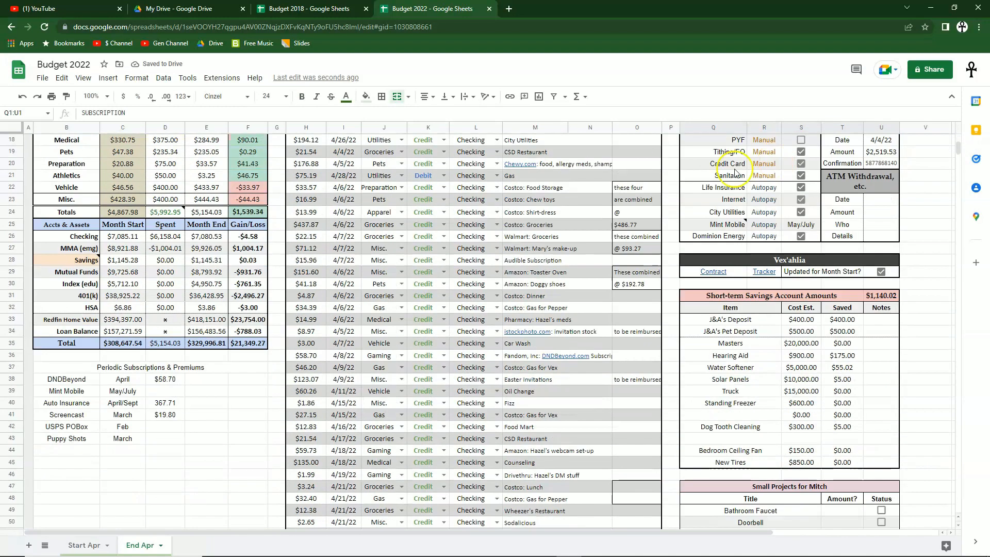
{"action": "left_click_drag", "start_coordinate": [123, 343], "coordinate": [136, 402]}
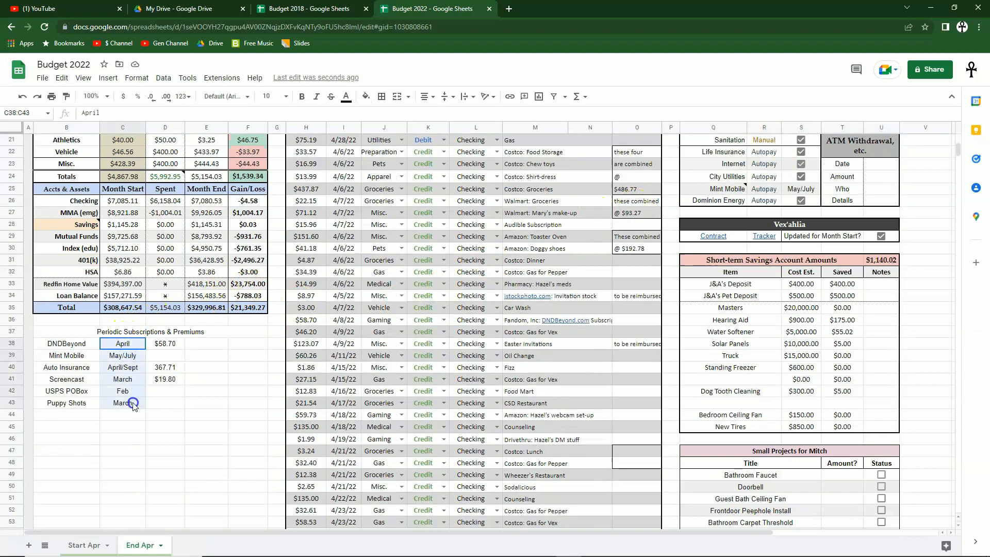
{"action": "scroll", "coordinate": [203, 404], "scroll_direction": "up", "scroll_amount": 5}
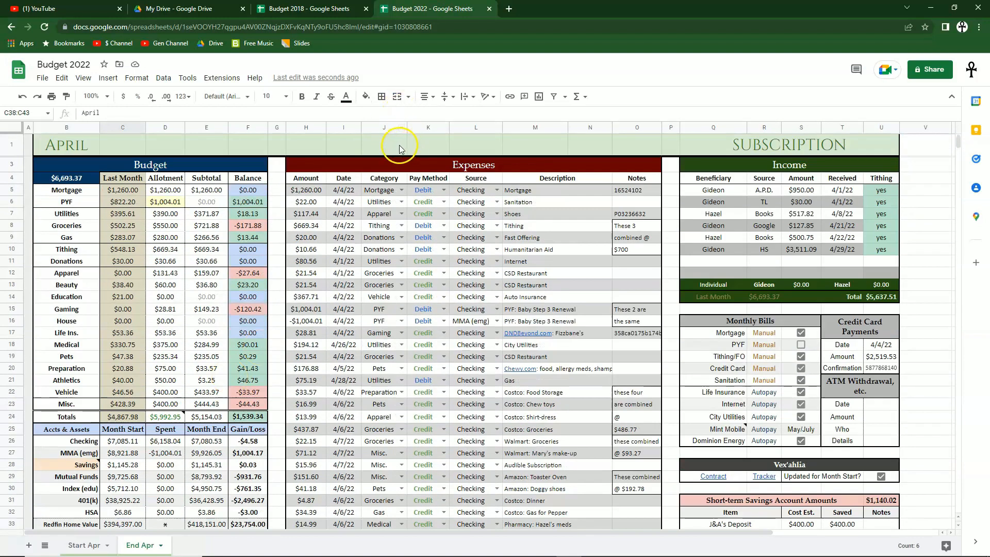
{"action": "left_click", "coordinate": [67, 149]}
{"action": "left_click", "coordinate": [757, 142]}
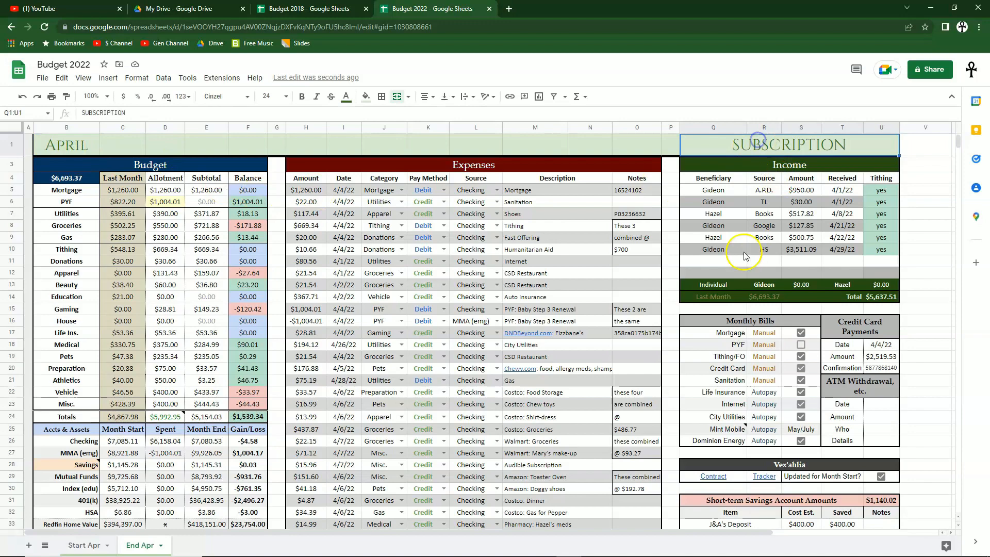
{"action": "scroll", "coordinate": [429, 256], "scroll_direction": "down", "scroll_amount": 1}
{"action": "scroll", "coordinate": [45, 403], "scroll_direction": "down", "scroll_amount": 6}
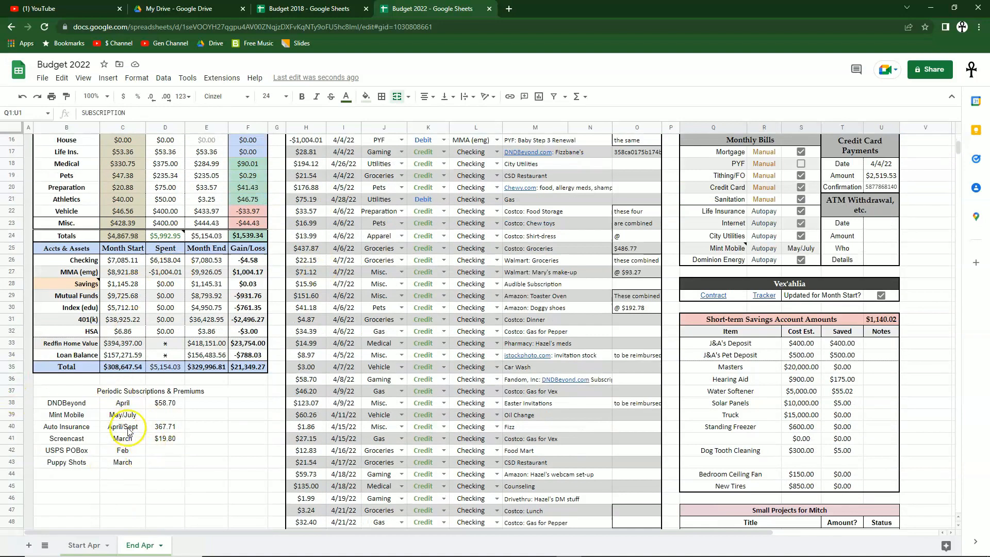
{"action": "scroll", "coordinate": [131, 428], "scroll_direction": "up", "scroll_amount": 6}
{"action": "scroll", "coordinate": [131, 429], "scroll_direction": "up", "scroll_amount": 1}
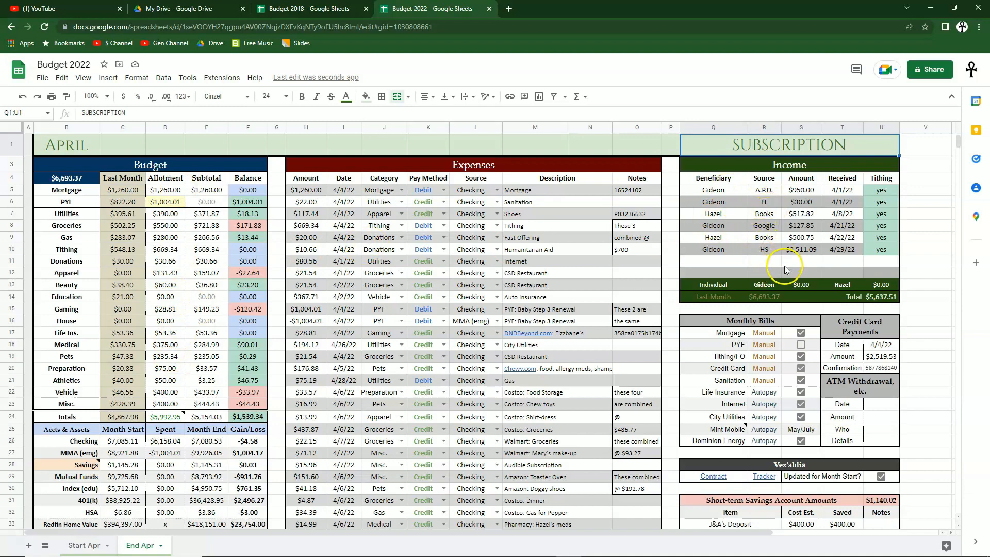
Look over the subscriptions list, then highlight P27:U71 to review the Vex'ahlia, Short-term Savings Account Amounts and Small Projects sections
{"action": "scroll", "coordinate": [181, 386], "scroll_direction": "down", "scroll_amount": 1}
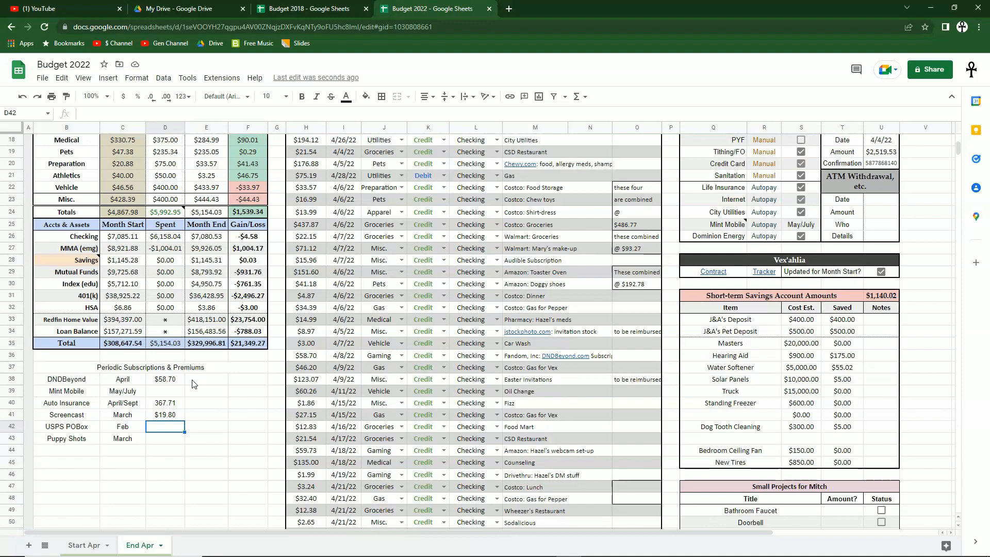
{"action": "scroll", "coordinate": [934, 250], "scroll_direction": "down", "scroll_amount": 4}
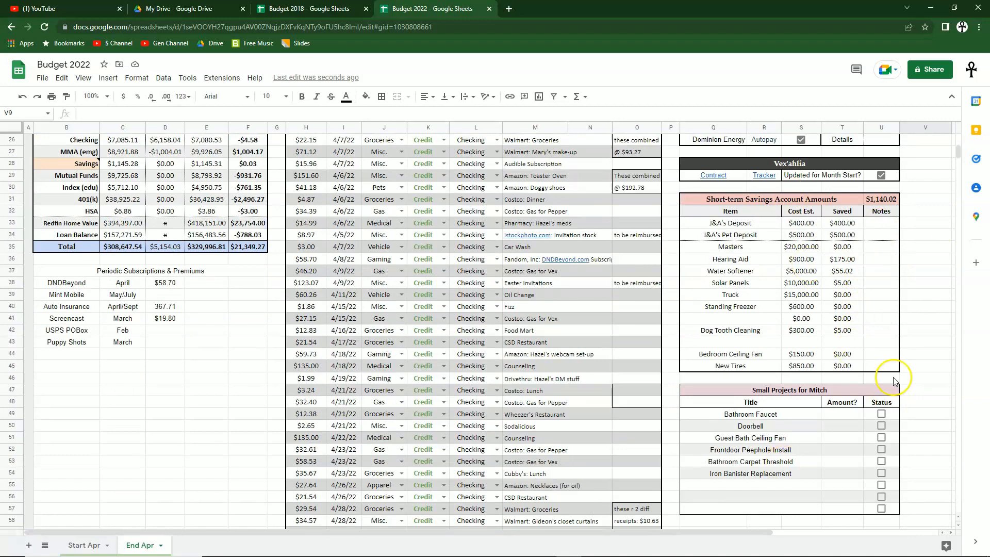
{"action": "left_click_drag", "start_coordinate": [671, 152], "coordinate": [893, 459]}
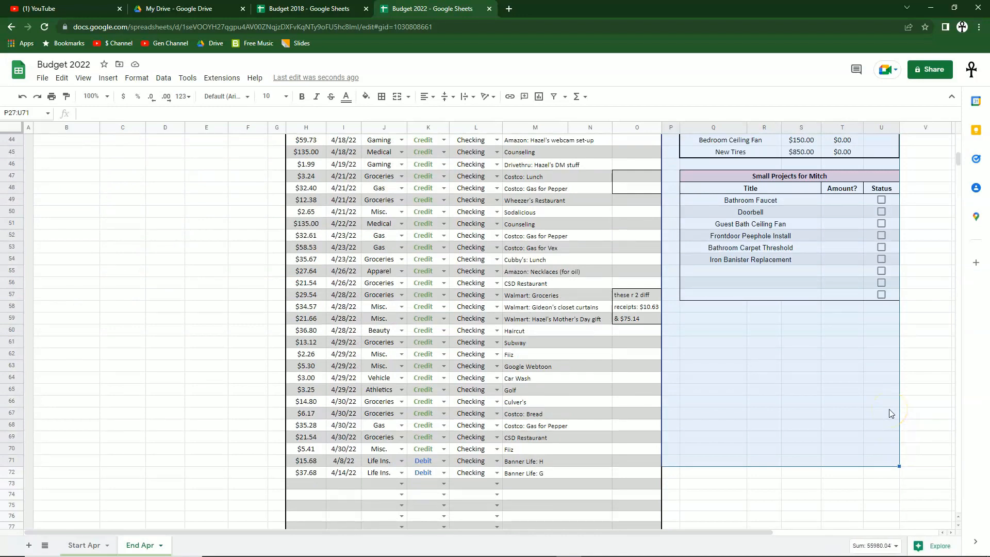
{"action": "scroll", "coordinate": [890, 409], "scroll_direction": "up", "scroll_amount": 10}
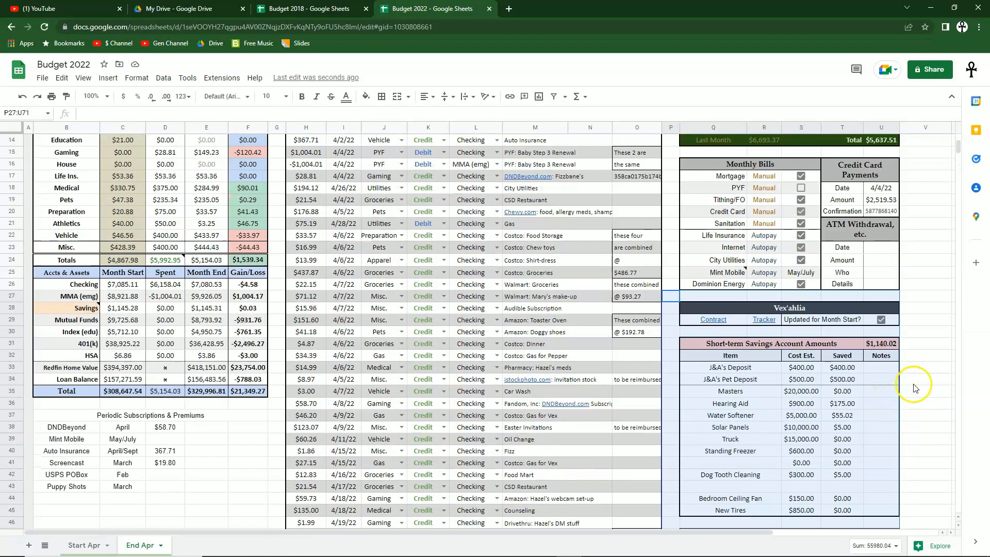
Review the Vex'ahlia section, checking its title, the Contract and Tracker links and the Updated for Month Start? checkbox in U29
{"action": "scroll", "coordinate": [916, 388], "scroll_direction": "down", "scroll_amount": 1}
{"action": "left_click", "coordinate": [923, 356]}
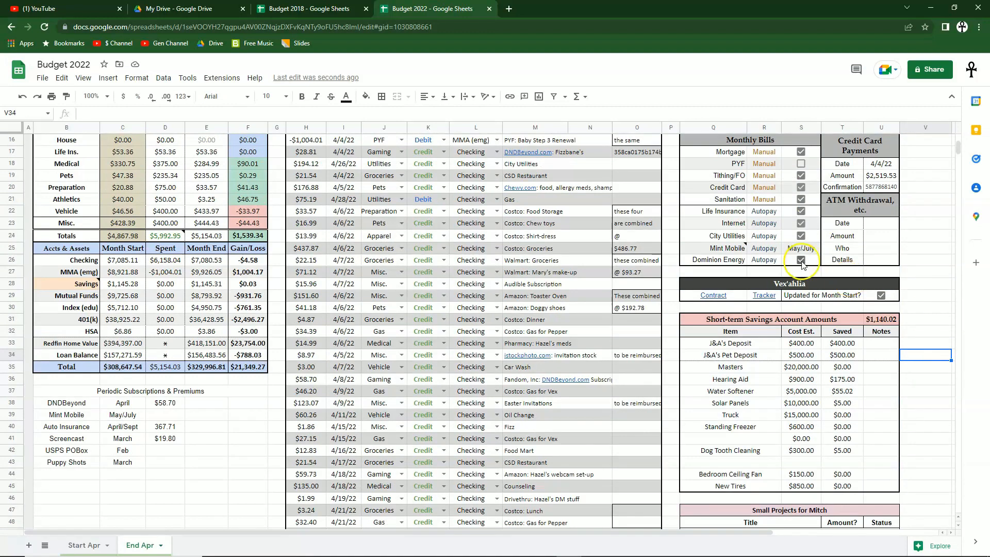
{"action": "left_click", "coordinate": [807, 283]}
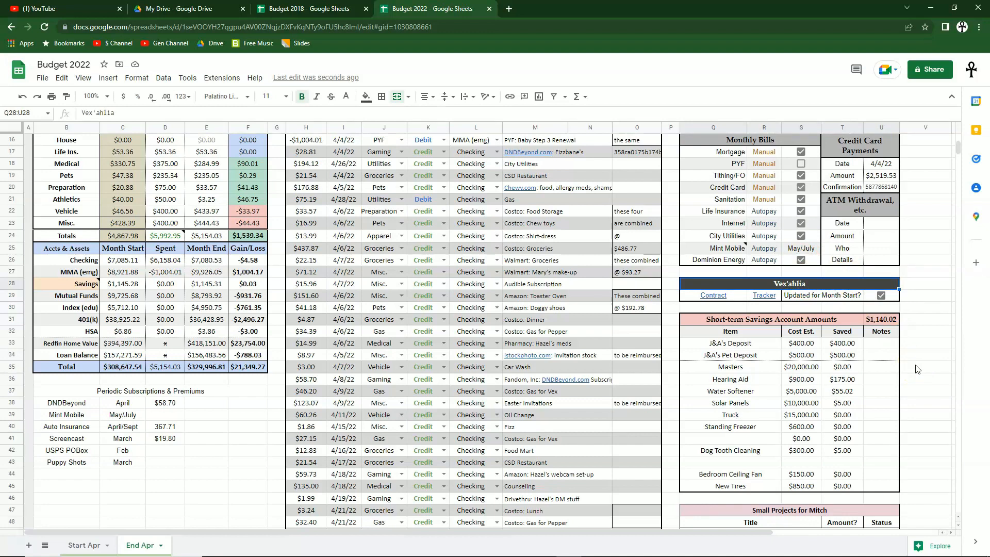
{"action": "left_click", "coordinate": [926, 332]}
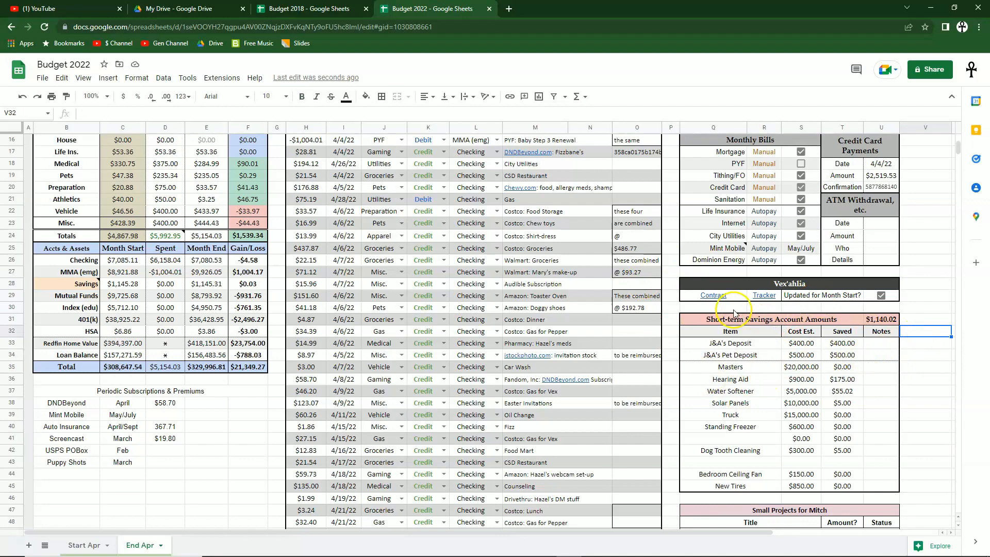
{"action": "left_click", "coordinate": [711, 297]}
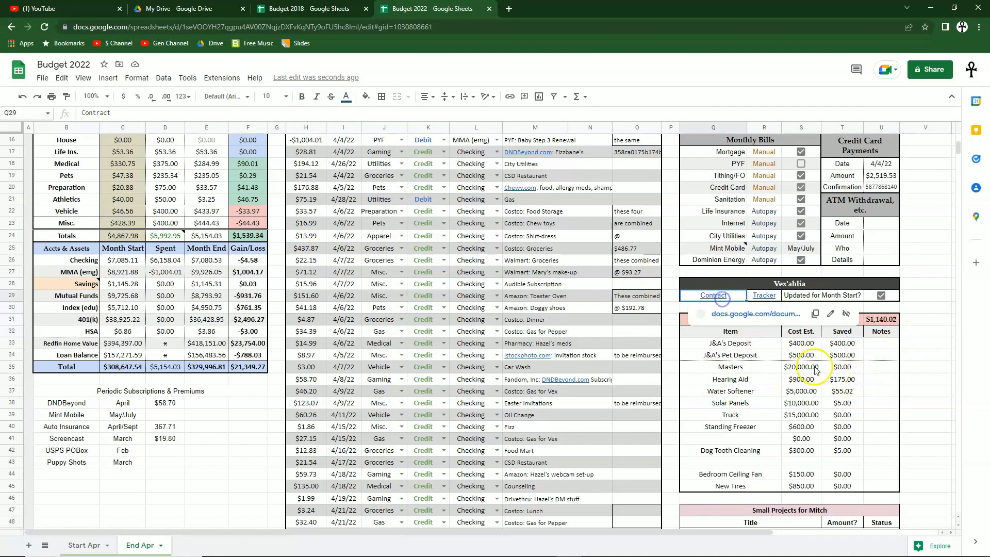
{"action": "left_click", "coordinate": [926, 343]}
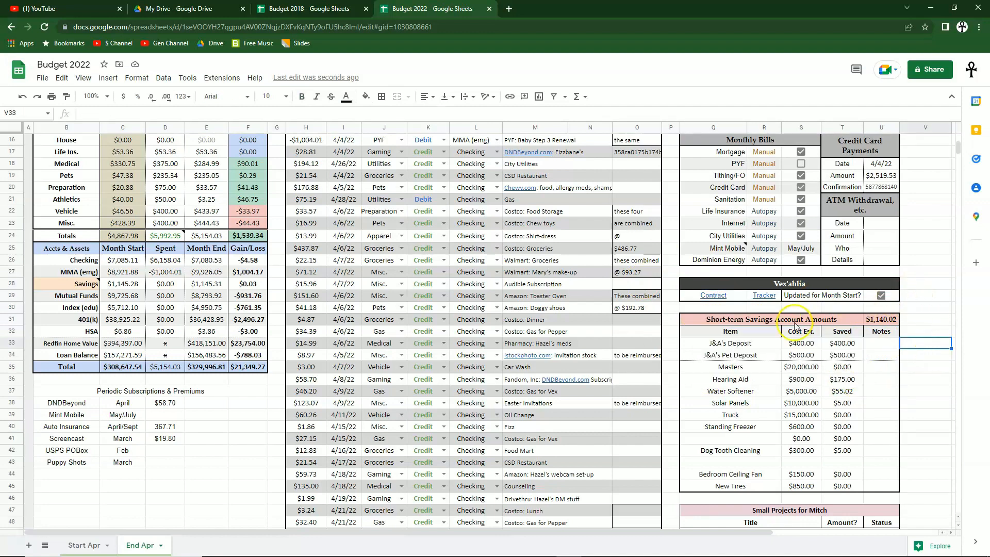
{"action": "left_click", "coordinate": [768, 298]}
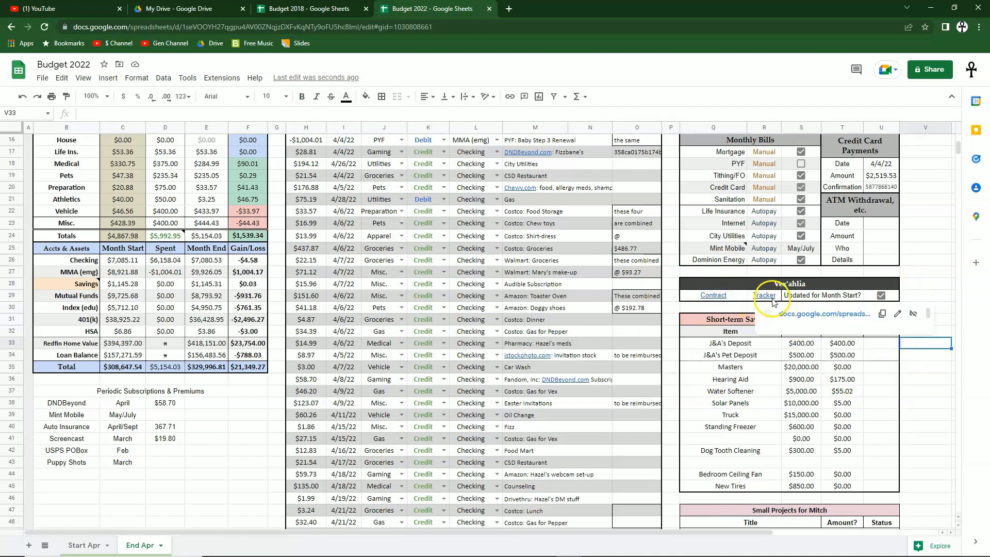
{"action": "left_click", "coordinate": [923, 272]}
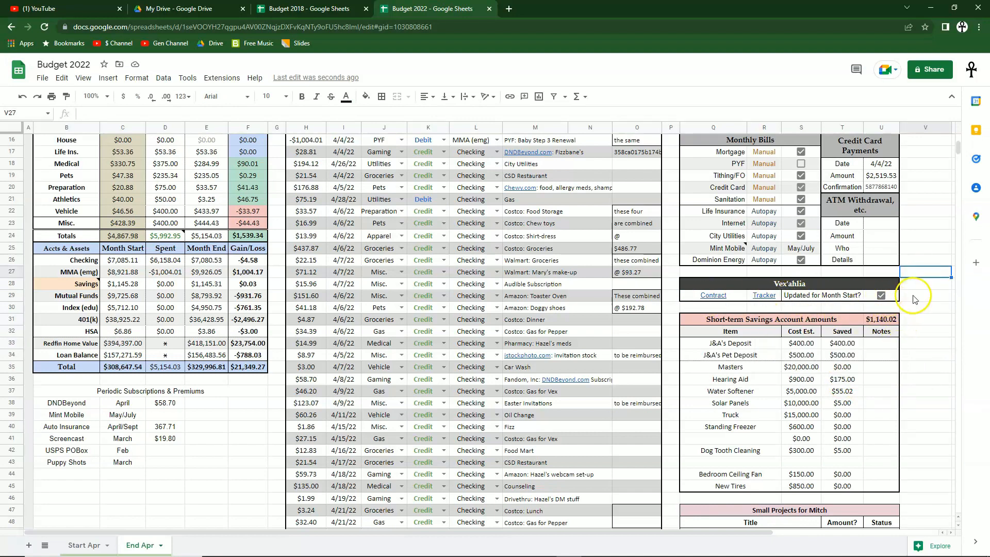
{"action": "left_click", "coordinate": [888, 299]}
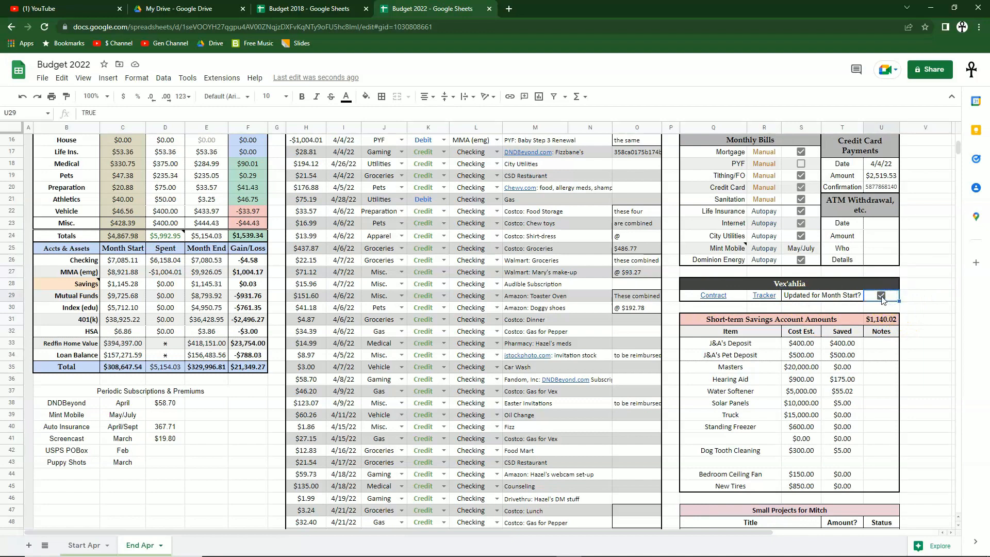
{"action": "left_click", "coordinate": [923, 297]}
{"action": "left_click", "coordinate": [924, 285]}
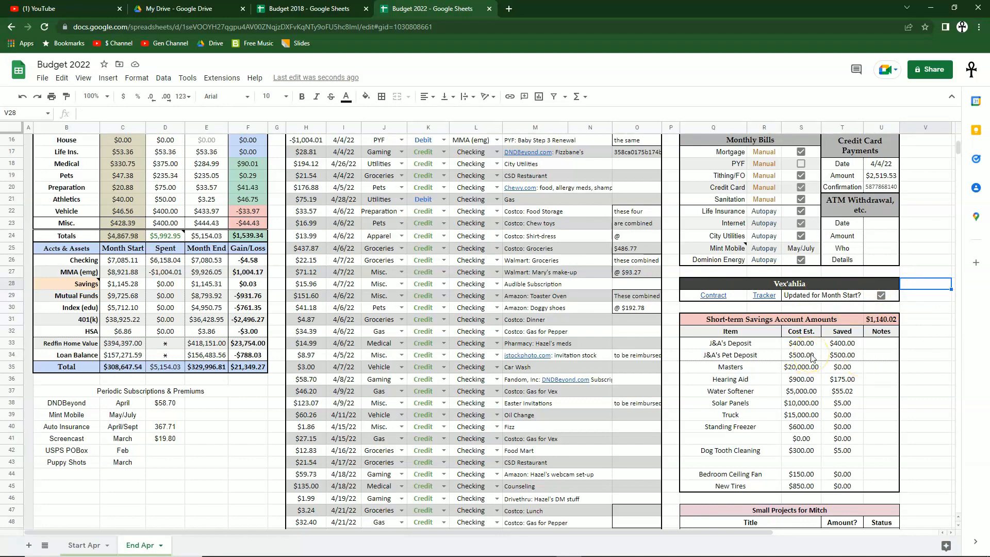
Highlight the whole Short-term Savings Account Amounts table, Q31:U45, then clear the highlight
{"action": "scroll", "coordinate": [923, 279], "scroll_direction": "down", "scroll_amount": 3}
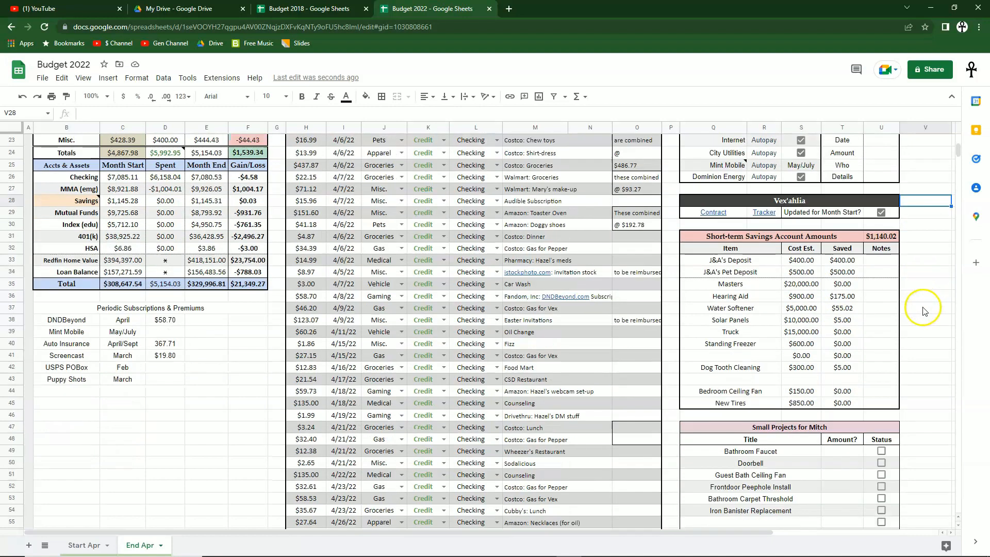
{"action": "scroll", "coordinate": [929, 361], "scroll_direction": "up", "scroll_amount": 1}
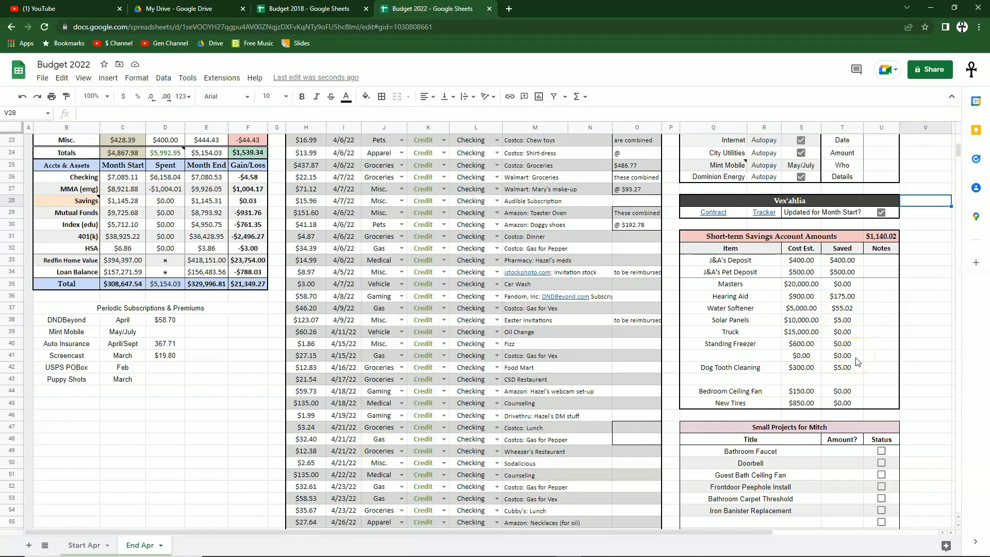
{"action": "left_click_drag", "start_coordinate": [776, 239], "coordinate": [876, 404]}
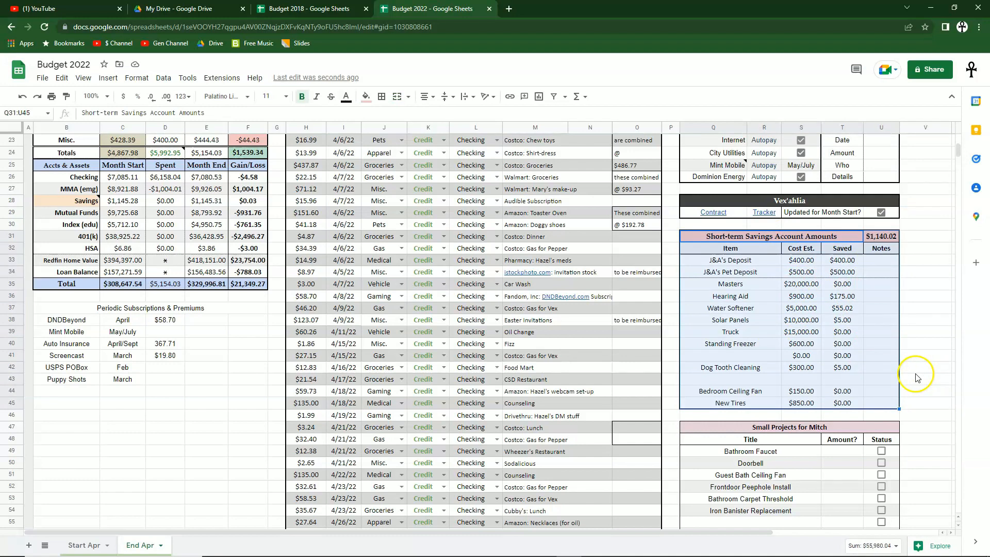
{"action": "left_click", "coordinate": [909, 360]}
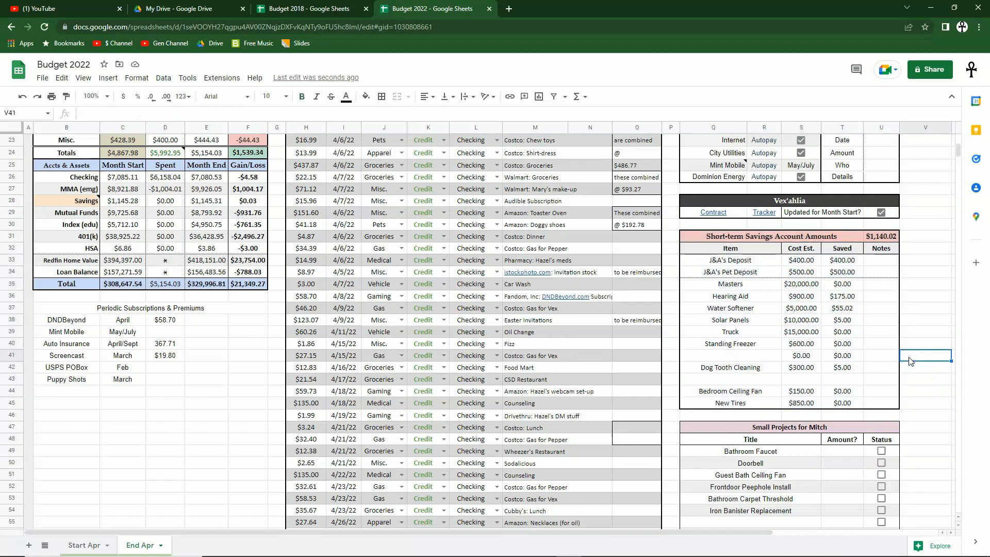
Examine the Water Softener row's cost estimate in S37 and saved amount in T37, then the Standing Freezer's saved amount
{"action": "left_click", "coordinate": [797, 310]}
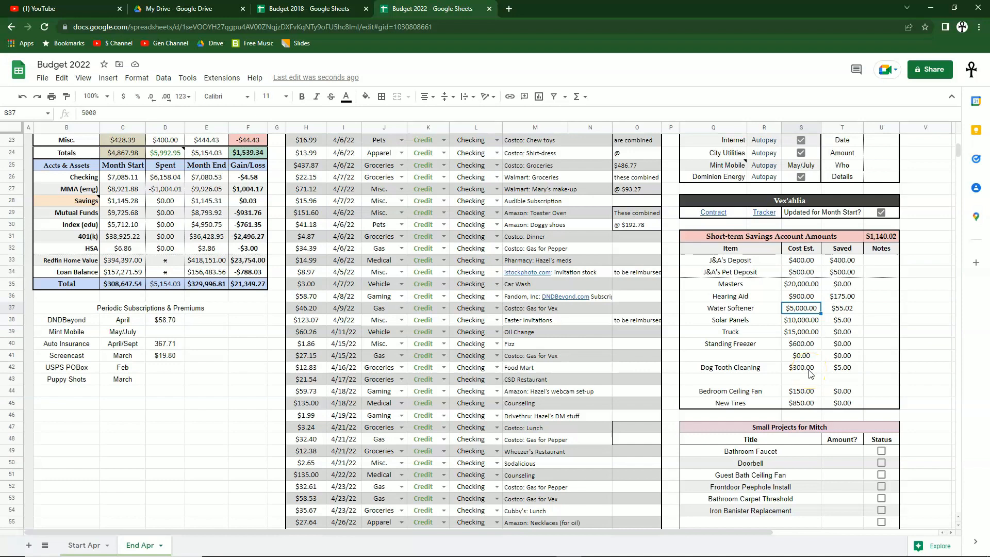
{"action": "left_click", "coordinate": [851, 310]}
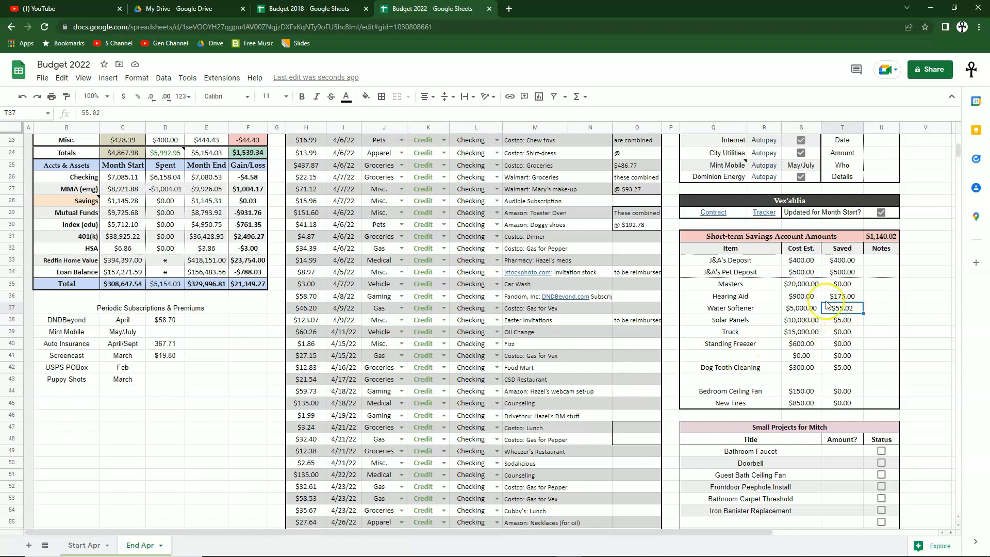
{"action": "left_click", "coordinate": [761, 310]}
{"action": "left_click", "coordinate": [849, 308]}
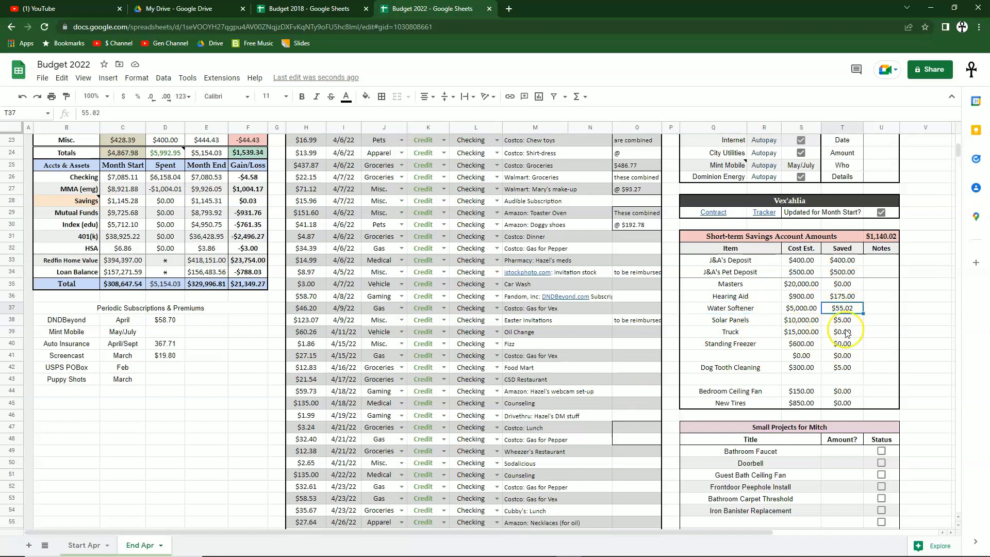
{"action": "double_click", "coordinate": [852, 309]}
{"action": "left_click", "coordinate": [852, 347]}
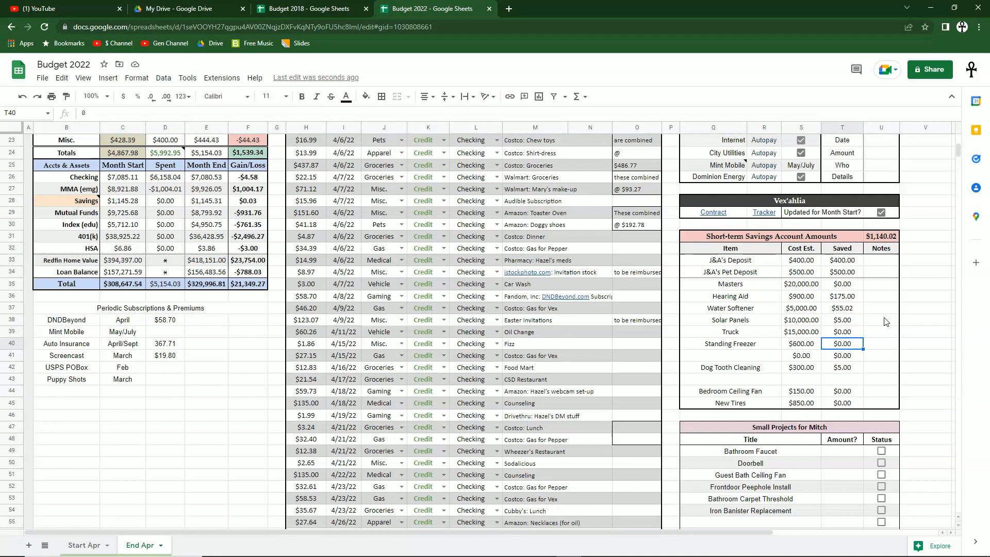
Highlight the short-term savings items with their column headings, Q32:U45, and look over the surrounding sections
{"action": "left_click_drag", "start_coordinate": [711, 250], "coordinate": [885, 403]}
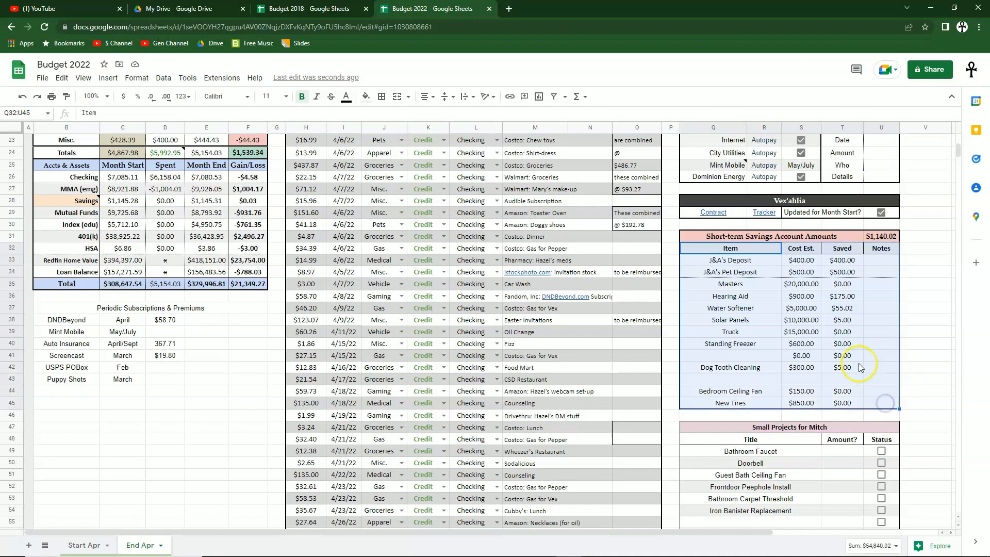
{"action": "scroll", "coordinate": [858, 363], "scroll_direction": "down", "scroll_amount": 2}
{"action": "scroll", "coordinate": [860, 385], "scroll_direction": "up", "scroll_amount": 5}
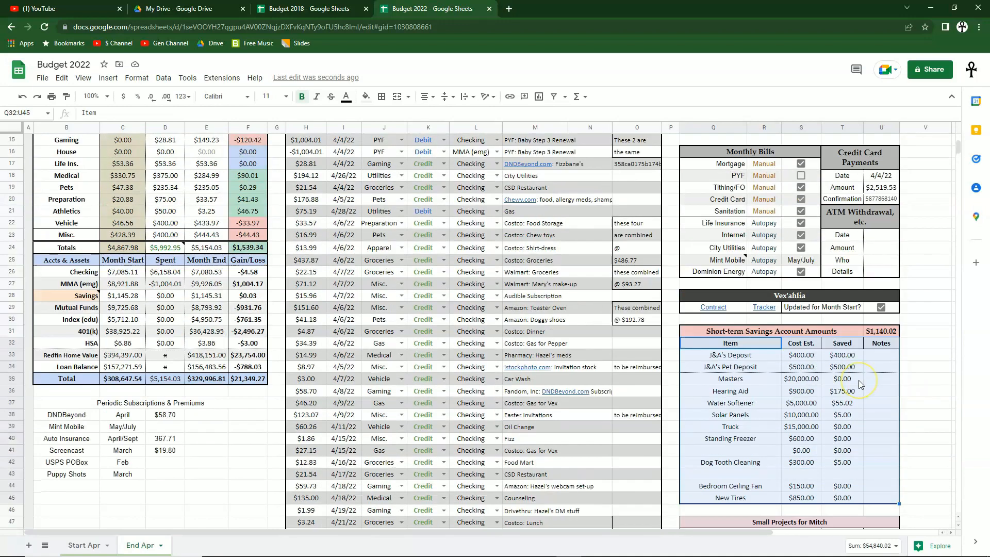
{"action": "scroll", "coordinate": [860, 384], "scroll_direction": "down", "scroll_amount": 4}
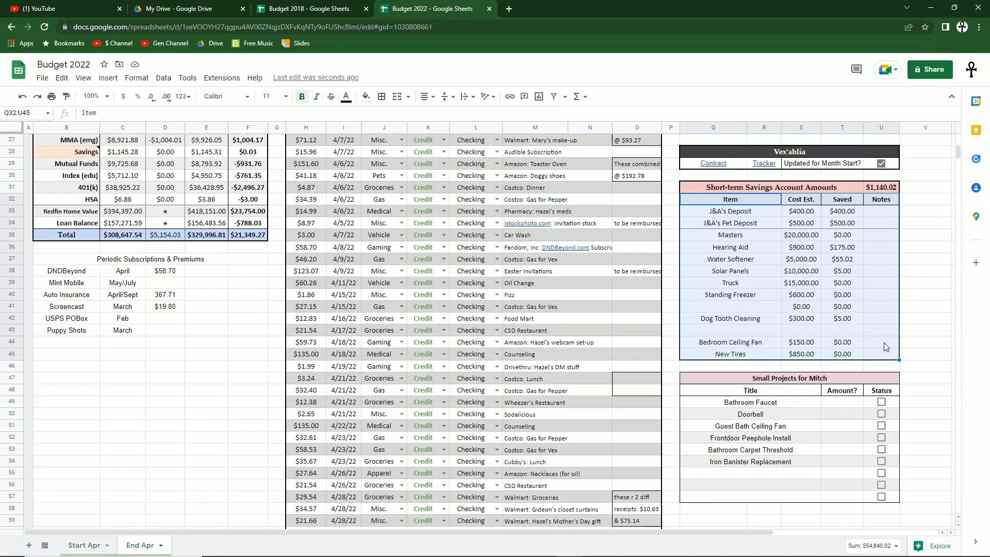
{"action": "left_click", "coordinate": [911, 343]}
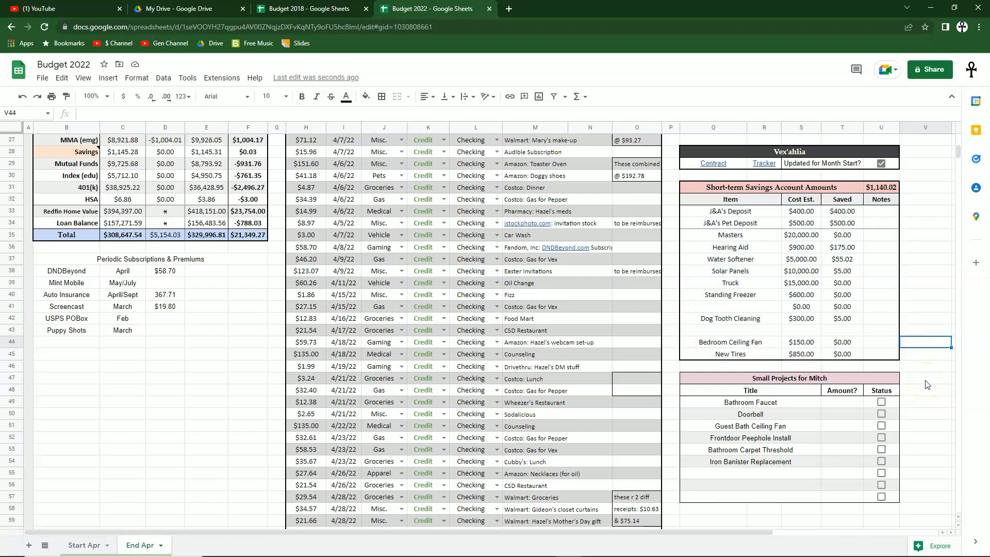
Inspect the sum formula in U31, highlight the saved amounts T33:T45 it adds, and compare it with the Savings month-start balance in C28
{"action": "left_click", "coordinate": [882, 188]}
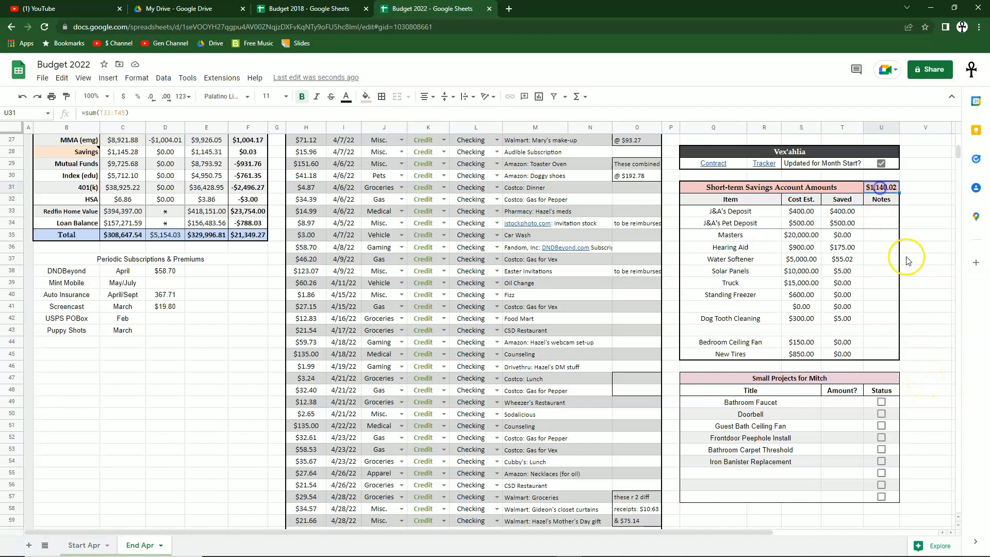
{"action": "left_click_drag", "start_coordinate": [840, 211], "coordinate": [847, 356]}
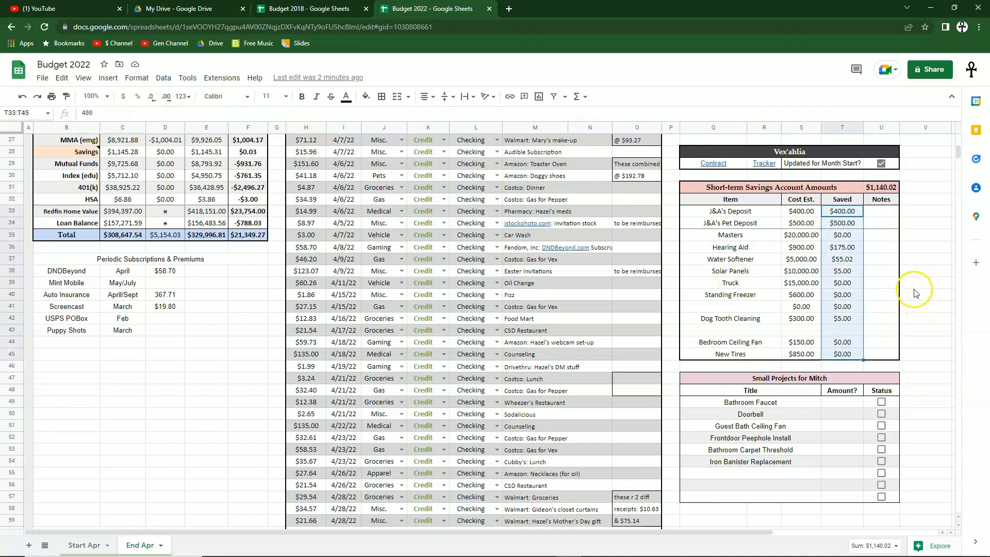
{"action": "left_click", "coordinate": [882, 188]}
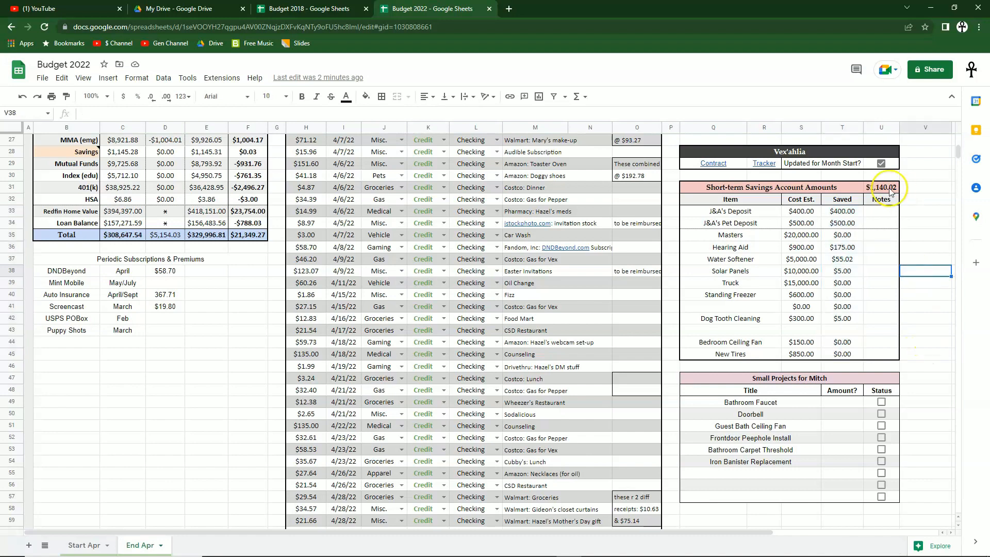
{"action": "scroll", "coordinate": [245, 267], "scroll_direction": "up", "scroll_amount": 1}
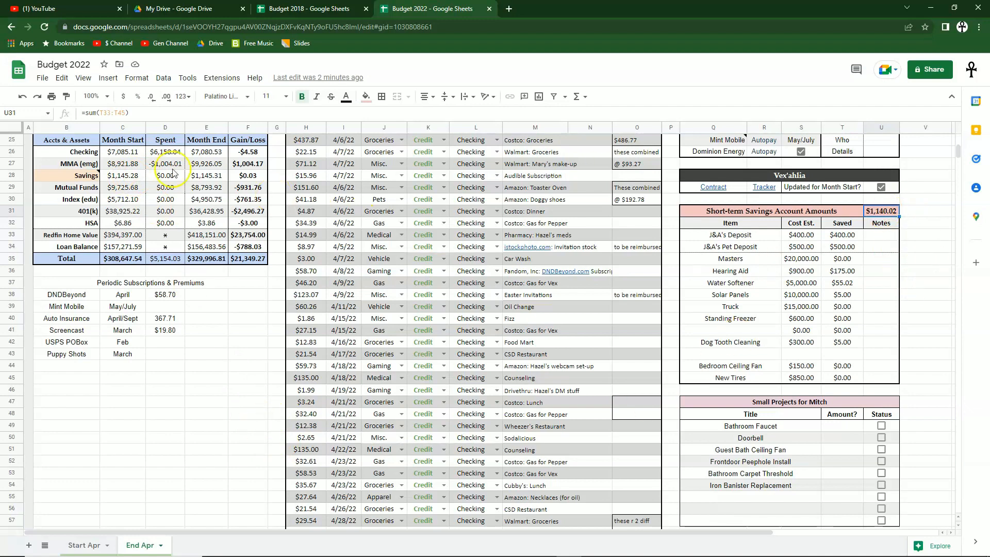
{"action": "left_click", "coordinate": [129, 176]}
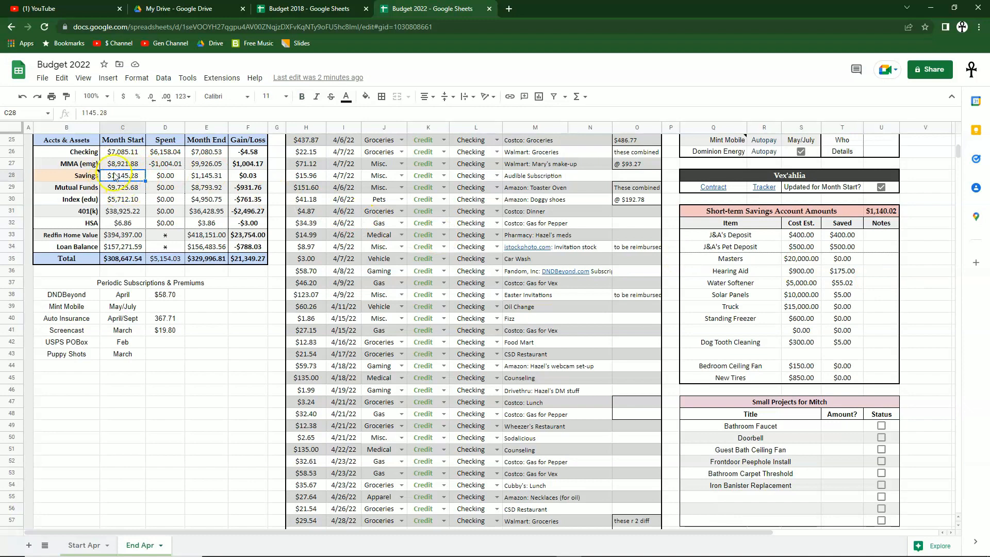
Highlight the Small Projects table Q47:U57, then its project titles, to review the listed projects
{"action": "scroll", "coordinate": [959, 289], "scroll_direction": "down", "scroll_amount": 3}
{"action": "left_click_drag", "start_coordinate": [795, 285], "coordinate": [855, 402]}
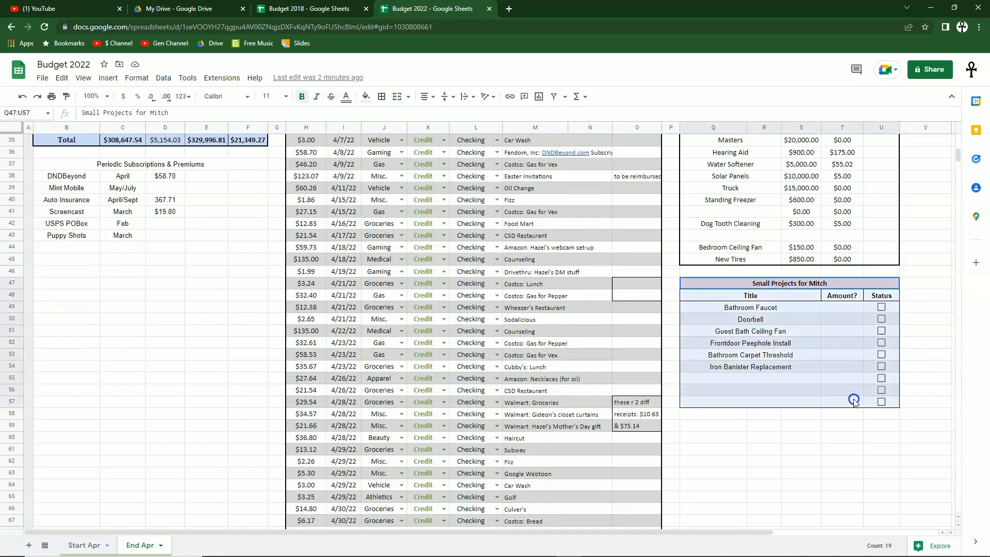
{"action": "left_click", "coordinate": [941, 378]}
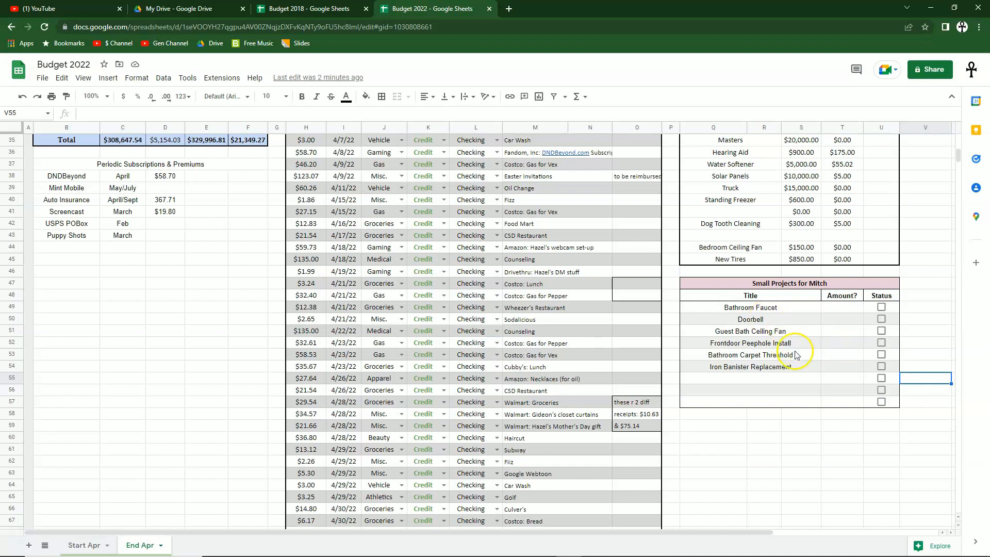
{"action": "left_click_drag", "start_coordinate": [790, 307], "coordinate": [799, 402]}
{"action": "left_click", "coordinate": [926, 426]}
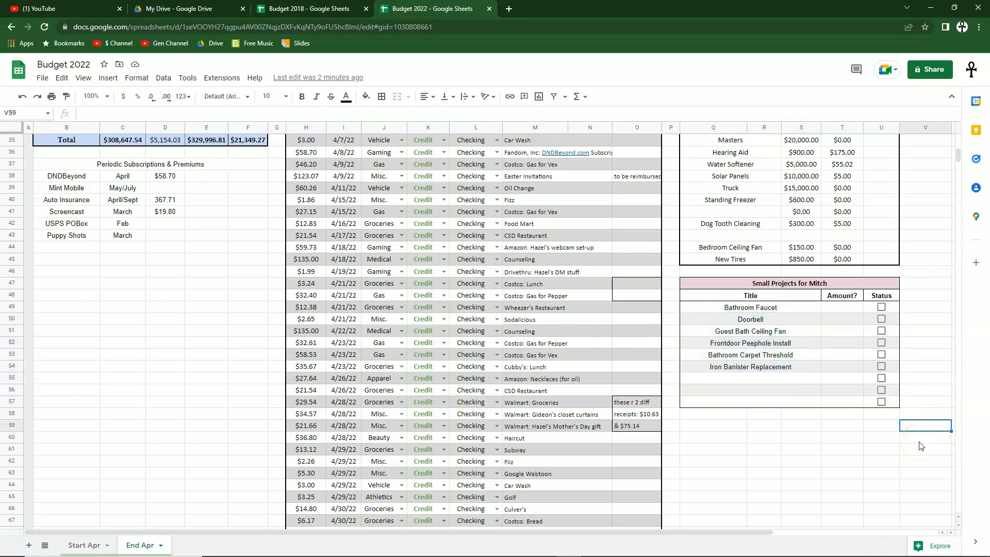
Highlight the Amount? cells T49:T54 of the Small Projects table and look over the table with the savings section above
{"action": "scroll", "coordinate": [922, 446], "scroll_direction": "up", "scroll_amount": 2}
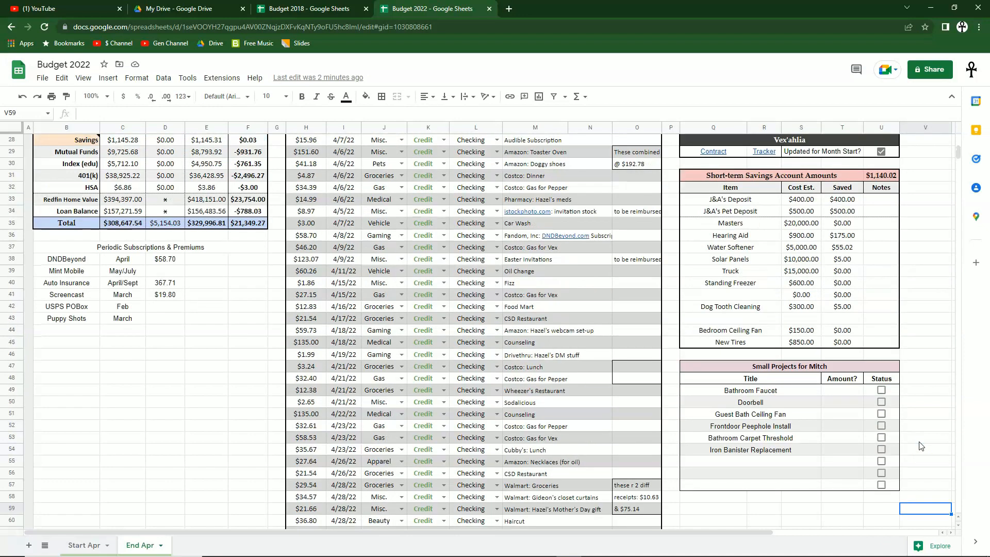
{"action": "scroll", "coordinate": [922, 447], "scroll_direction": "down", "scroll_amount": 1}
{"action": "left_click_drag", "start_coordinate": [852, 369], "coordinate": [852, 431]}
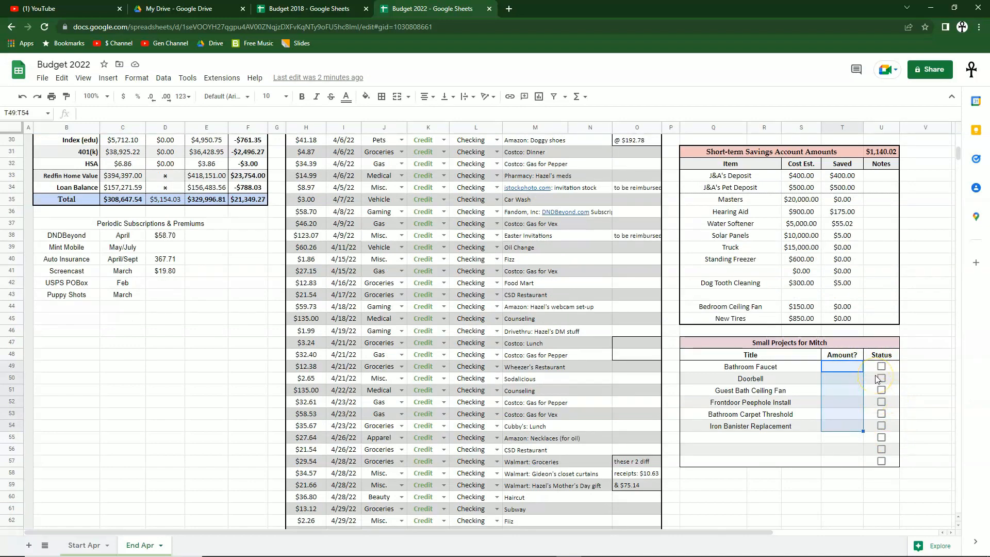
{"action": "scroll", "coordinate": [878, 379], "scroll_direction": "down", "scroll_amount": 2}
{"action": "scroll", "coordinate": [882, 381], "scroll_direction": "up", "scroll_amount": 5}
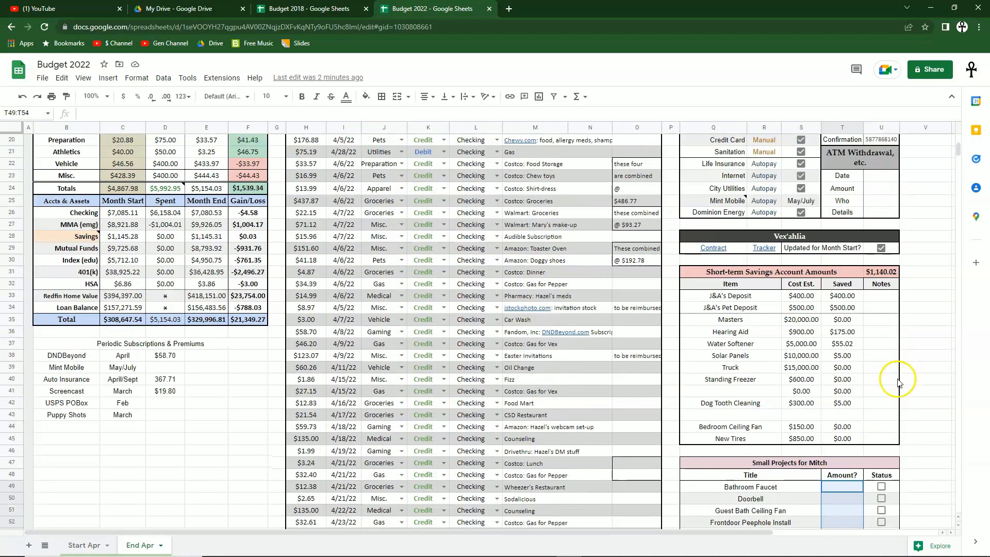
{"action": "scroll", "coordinate": [895, 381], "scroll_direction": "down", "scroll_amount": 3}
{"action": "scroll", "coordinate": [898, 382], "scroll_direction": "down", "scroll_amount": 3}
{"action": "scroll", "coordinate": [898, 367], "scroll_direction": "up", "scroll_amount": 4}
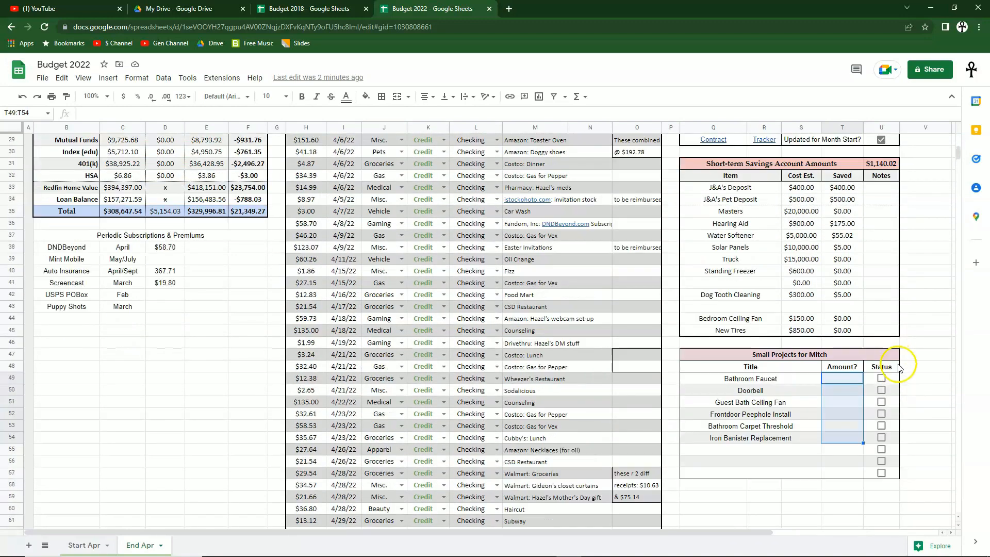
Highlight the short-term savings and Small Projects sections together, then the empty area B44:E62 below the periodic subscriptions, and select B46
{"action": "scroll", "coordinate": [900, 368], "scroll_direction": "up", "scroll_amount": 1}
{"action": "left_click_drag", "start_coordinate": [714, 200], "coordinate": [892, 485]}
{"action": "scroll", "coordinate": [898, 355], "scroll_direction": "down", "scroll_amount": 4}
{"action": "left_click_drag", "start_coordinate": [78, 260], "coordinate": [208, 468]}
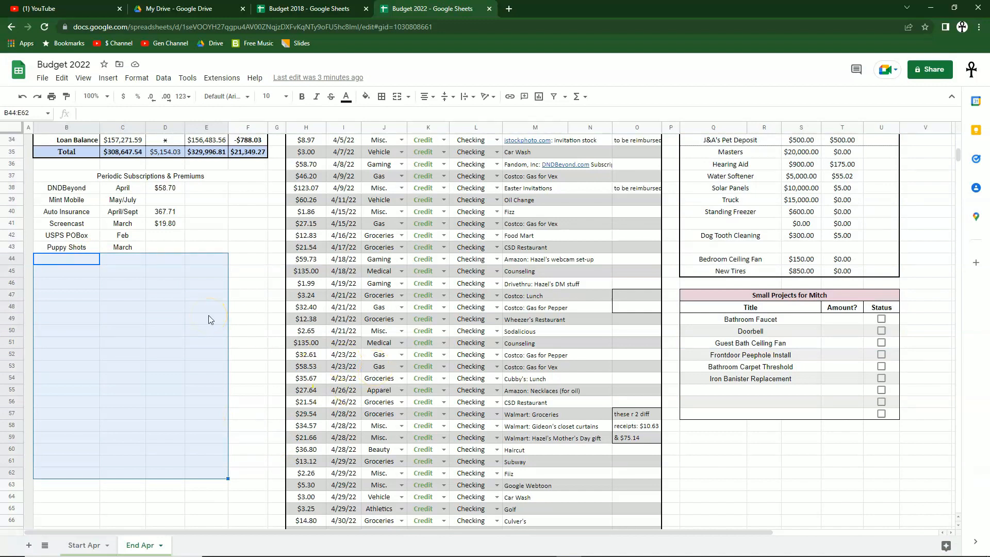
{"action": "left_click", "coordinate": [217, 282]}
{"action": "left_click", "coordinate": [95, 284]}
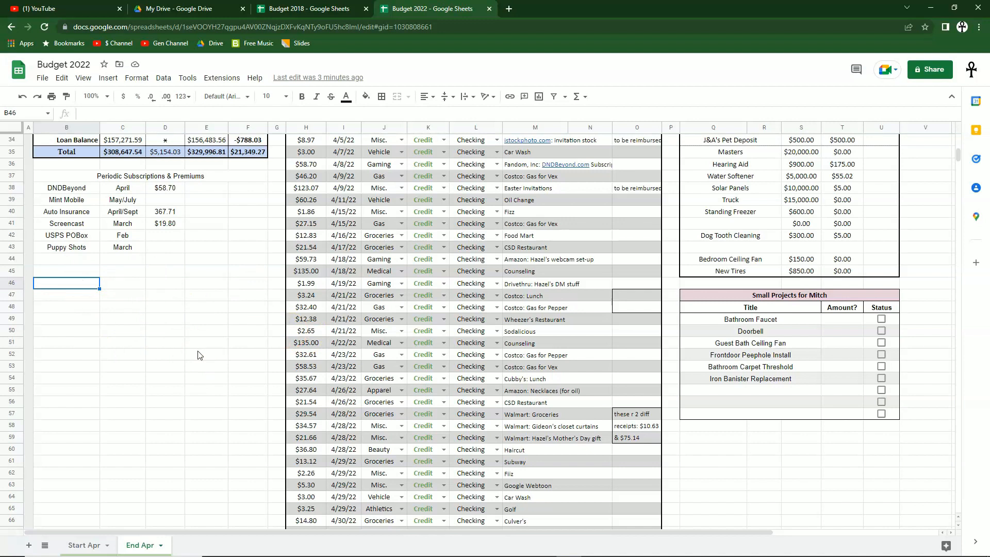
Insert a puppy picture inside cell B46, looking through the URL, Photos, Google Drive and Google Image Search sources
{"action": "left_click", "coordinate": [109, 78]}
{"action": "mouse_move", "coordinate": [150, 205]}
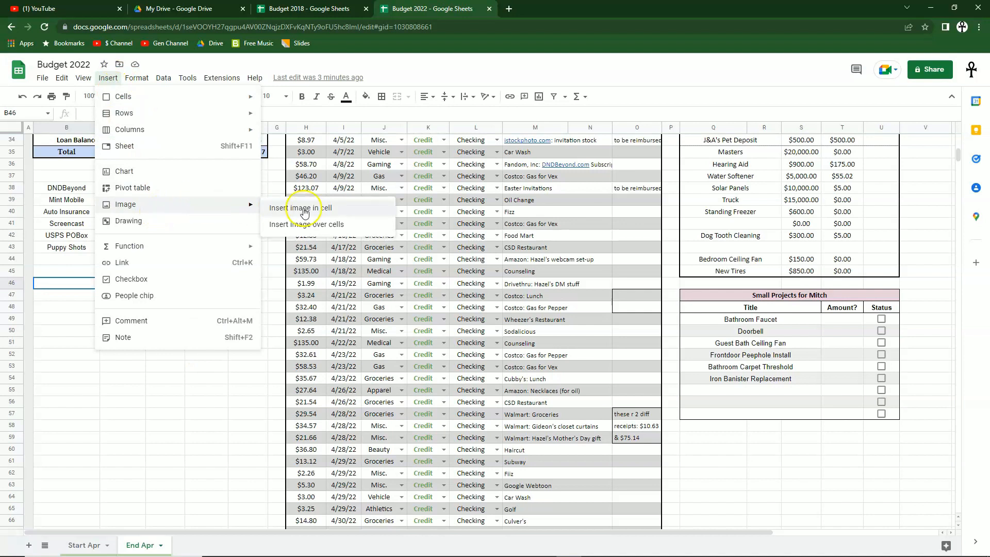
{"action": "left_click", "coordinate": [321, 211]}
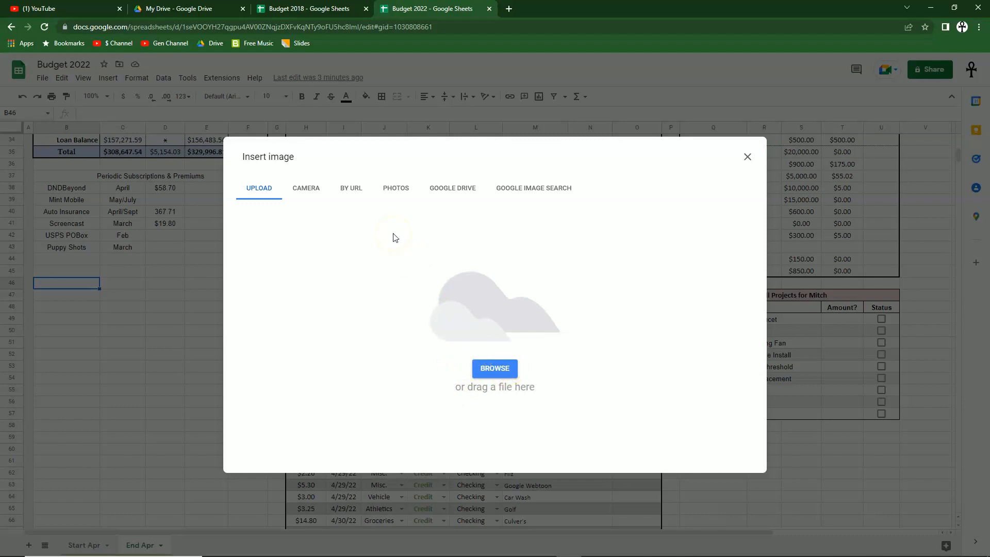
{"action": "left_click", "coordinate": [360, 191]}
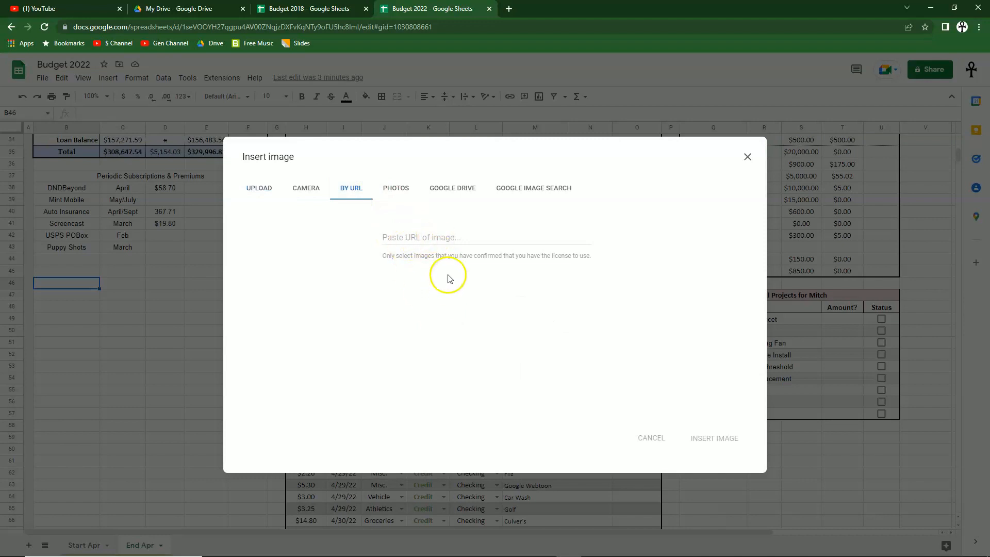
{"action": "left_click", "coordinate": [534, 188]}
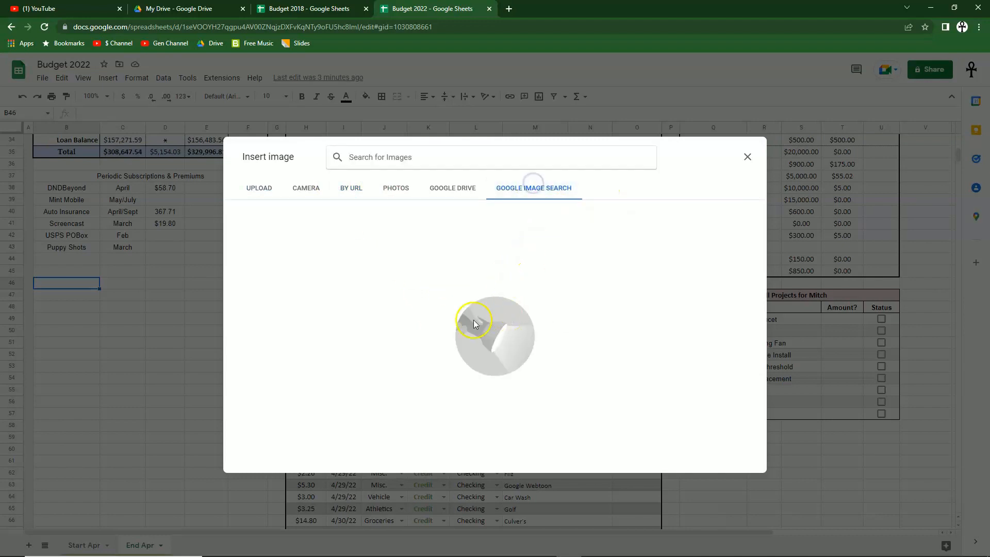
{"action": "left_click", "coordinate": [354, 203]}
{"action": "left_click", "coordinate": [394, 194]}
{"action": "left_click", "coordinate": [356, 198]}
{"action": "left_click", "coordinate": [393, 190]}
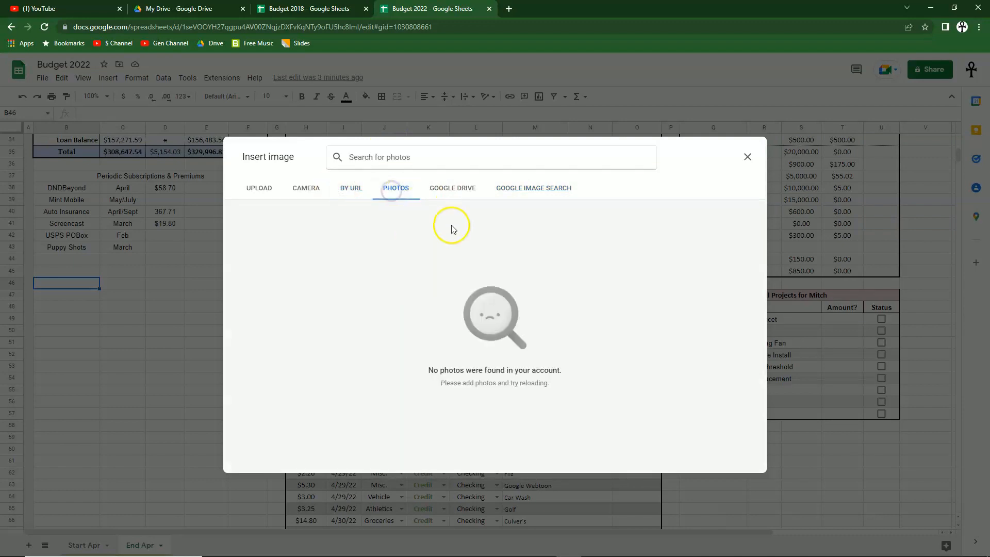
{"action": "left_click", "coordinate": [452, 190]}
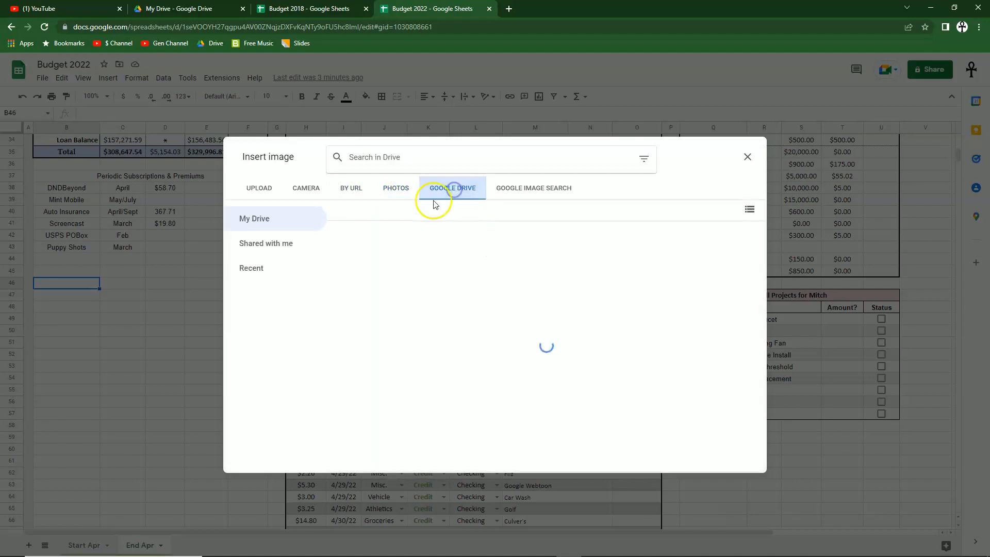
{"action": "left_click", "coordinate": [388, 194]}
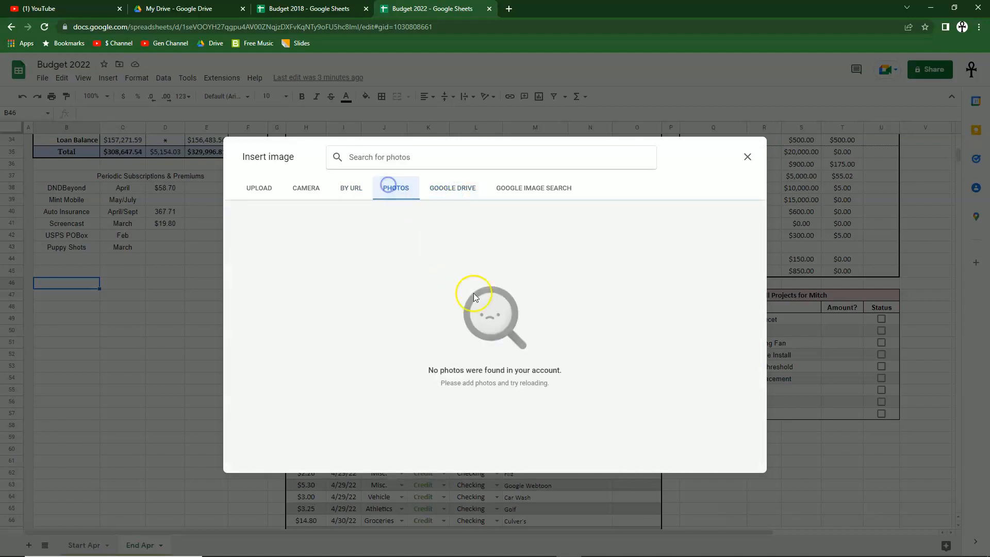
{"action": "left_click", "coordinate": [747, 157]}
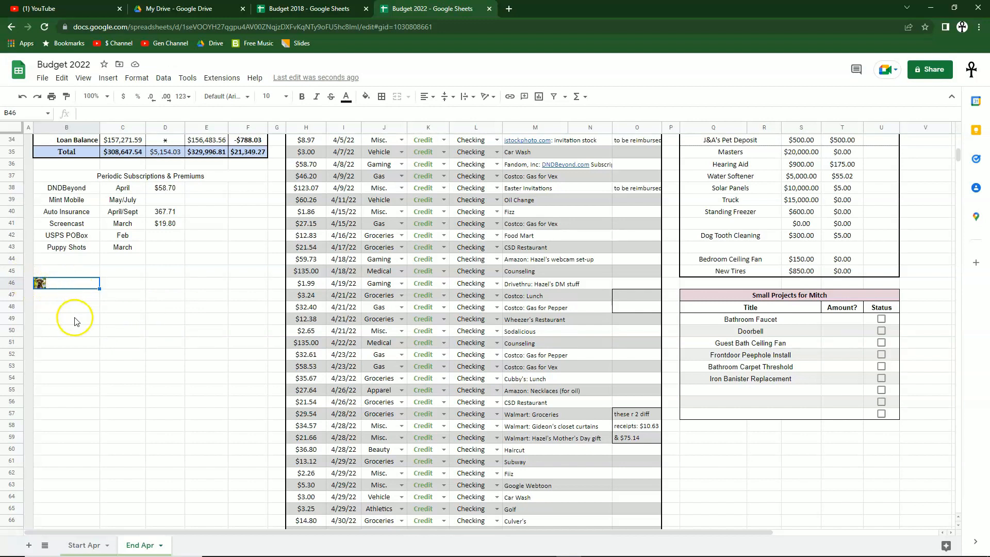
Merge cells B46:D58 to enlarge the puppy picture, and unmerge them again
{"action": "left_click", "coordinate": [92, 286]}
{"action": "left_click_drag", "start_coordinate": [92, 287], "coordinate": [167, 425]}
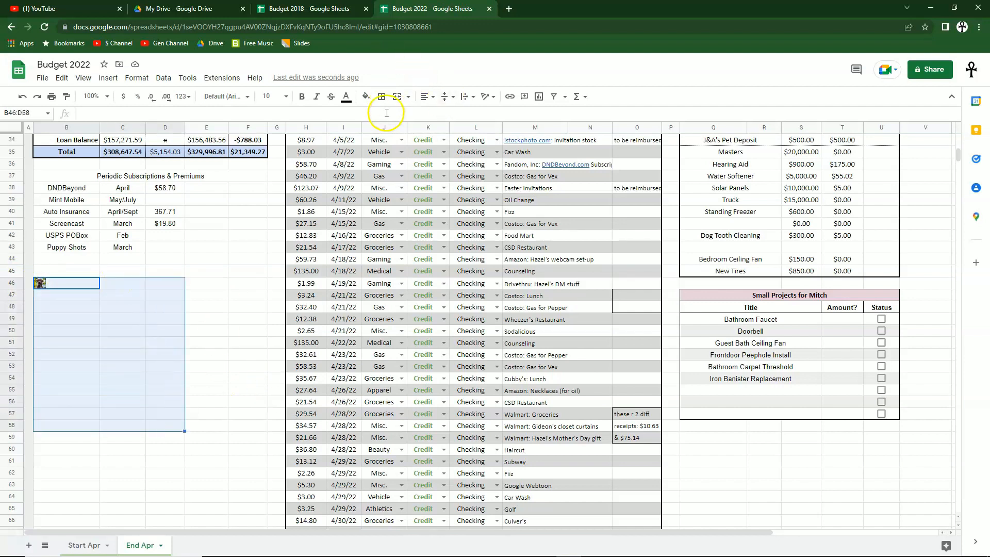
{"action": "left_click", "coordinate": [397, 96]}
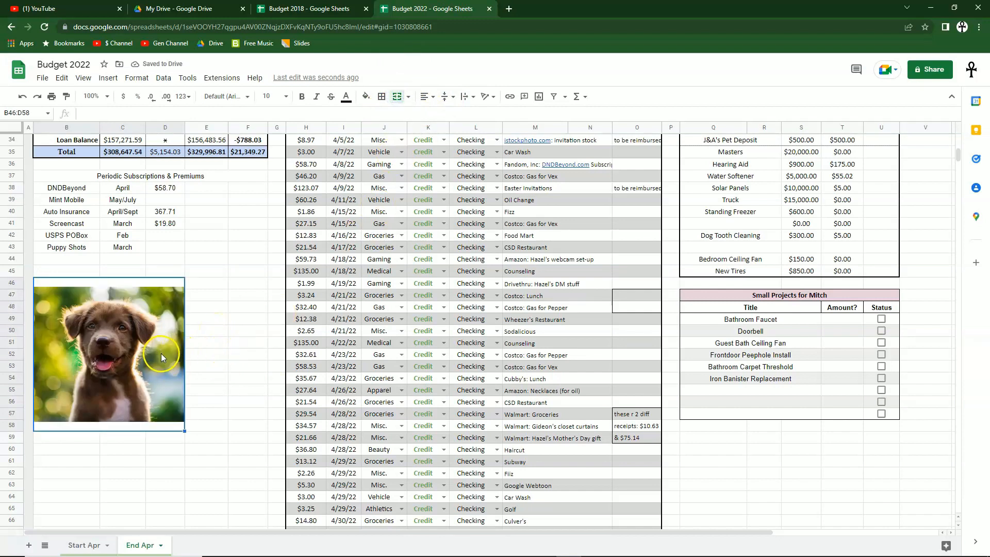
{"action": "left_click", "coordinate": [398, 97]}
Highlight the empty column B cells beneath the puppy picture, such as B47:B59, to review the area available for more content
{"action": "left_click", "coordinate": [204, 319]}
{"action": "left_click_drag", "start_coordinate": [70, 295], "coordinate": [75, 424]}
{"action": "left_click", "coordinate": [148, 368]}
{"action": "left_click_drag", "start_coordinate": [79, 298], "coordinate": [78, 438]}
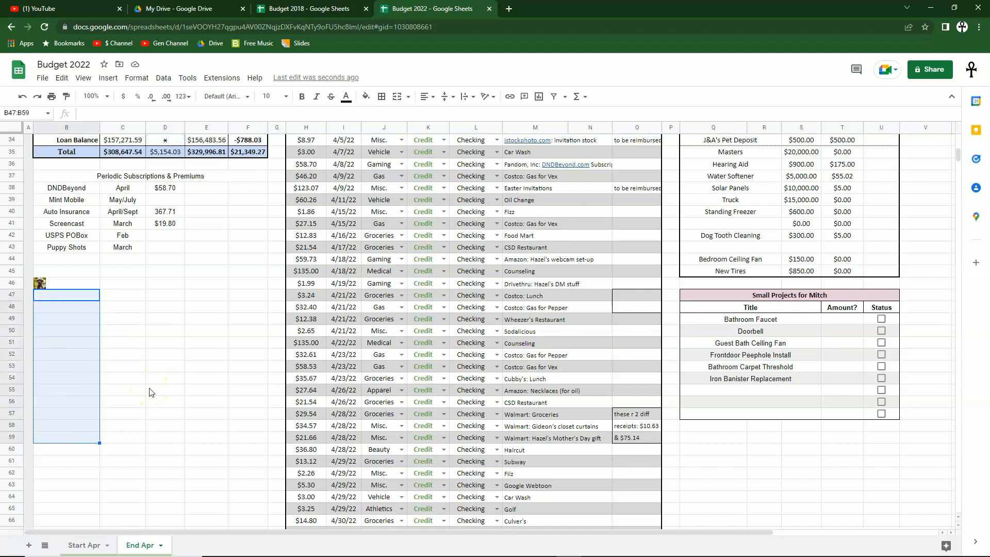
{"action": "left_click", "coordinate": [150, 392]}
{"action": "left_click_drag", "start_coordinate": [95, 296], "coordinate": [94, 443]}
{"action": "left_click", "coordinate": [132, 355]}
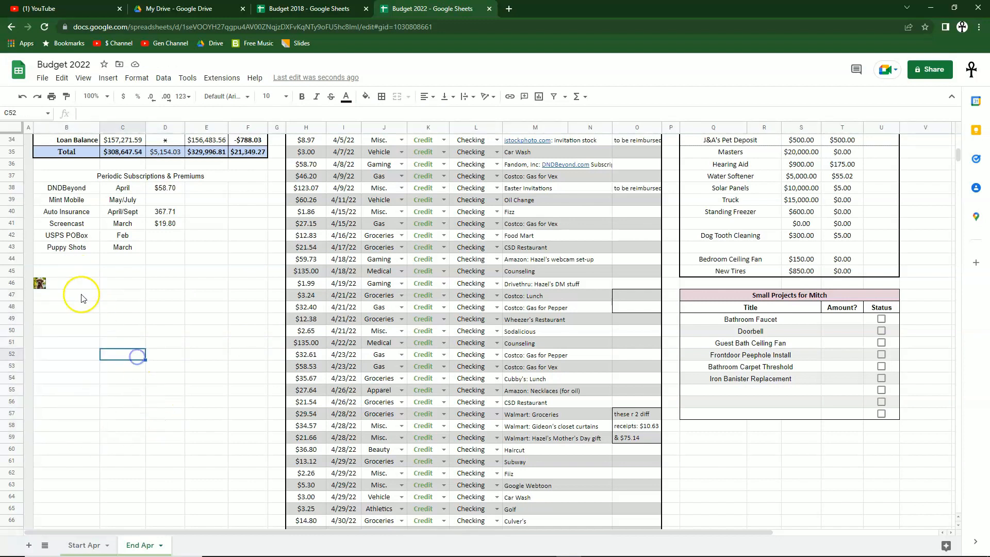
{"action": "left_click_drag", "start_coordinate": [84, 287], "coordinate": [88, 434]}
{"action": "left_click", "coordinate": [195, 357]}
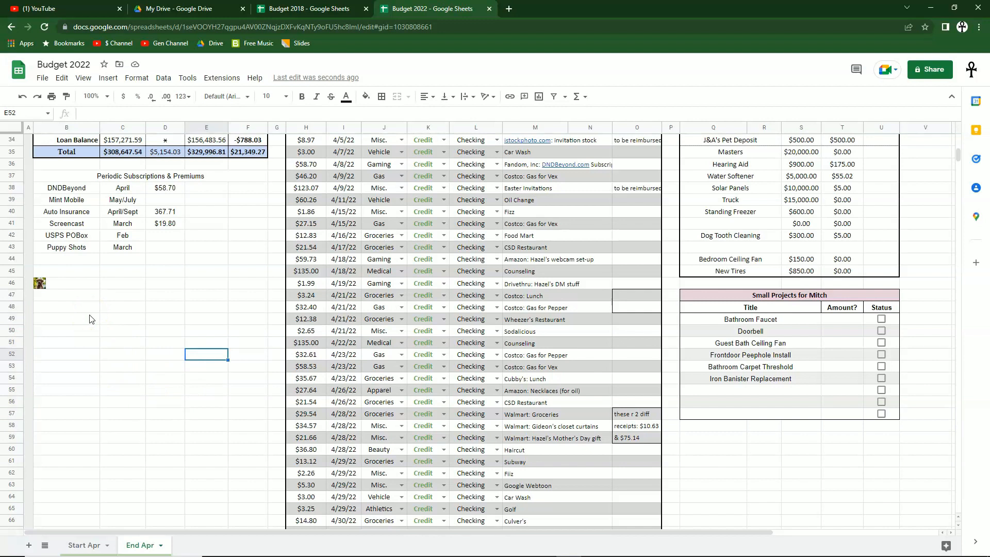
{"action": "left_click_drag", "start_coordinate": [67, 295], "coordinate": [88, 434]}
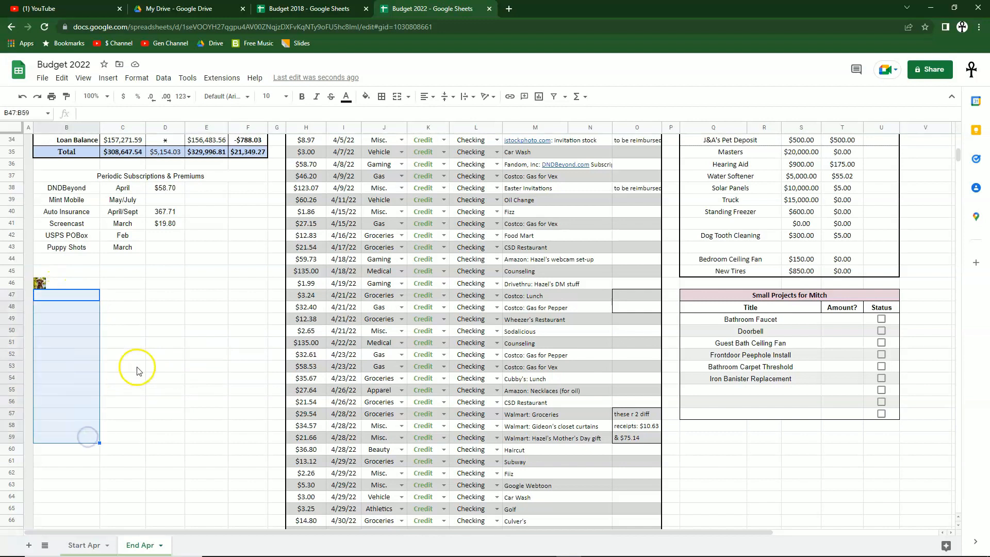
{"action": "left_click", "coordinate": [151, 377]}
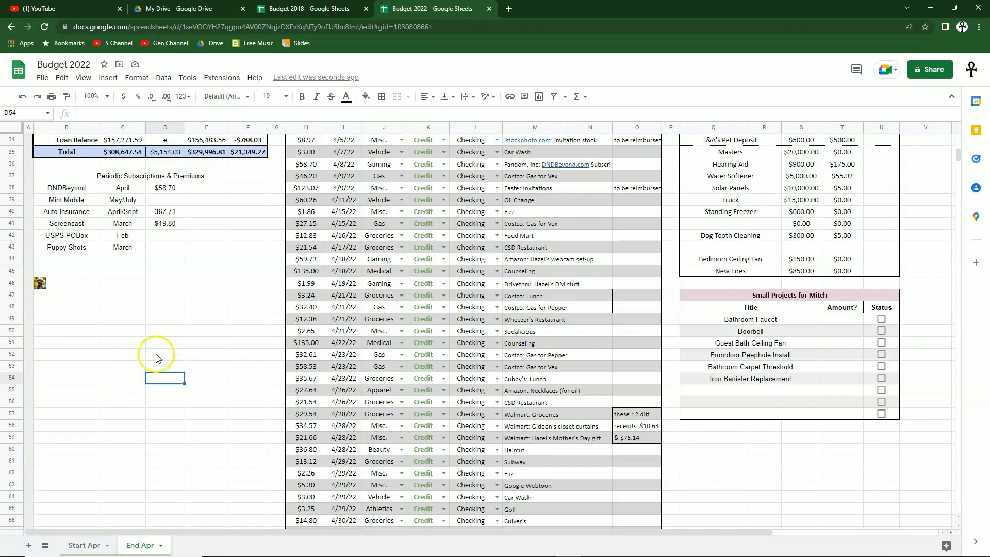
Centre the puppy picture horizontally in cell B46
{"action": "left_click", "coordinate": [86, 284]}
{"action": "left_click", "coordinate": [427, 97]}
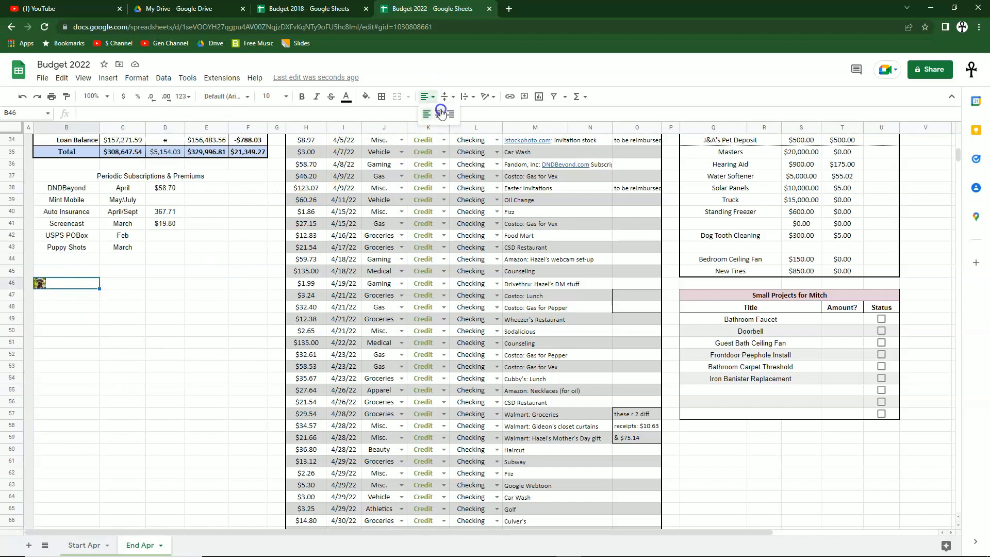
{"action": "left_click", "coordinate": [441, 112]}
Preview the DNDBeyond.com link in the row 17 description of the April expenses
{"action": "scroll", "coordinate": [167, 361], "scroll_direction": "up", "scroll_amount": 10}
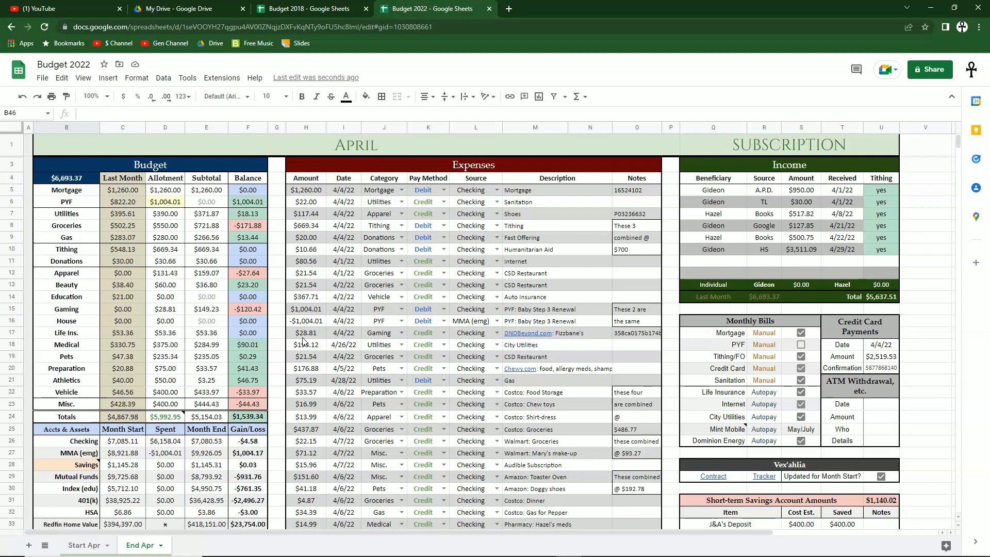
{"action": "mouse_move", "coordinate": [544, 336]}
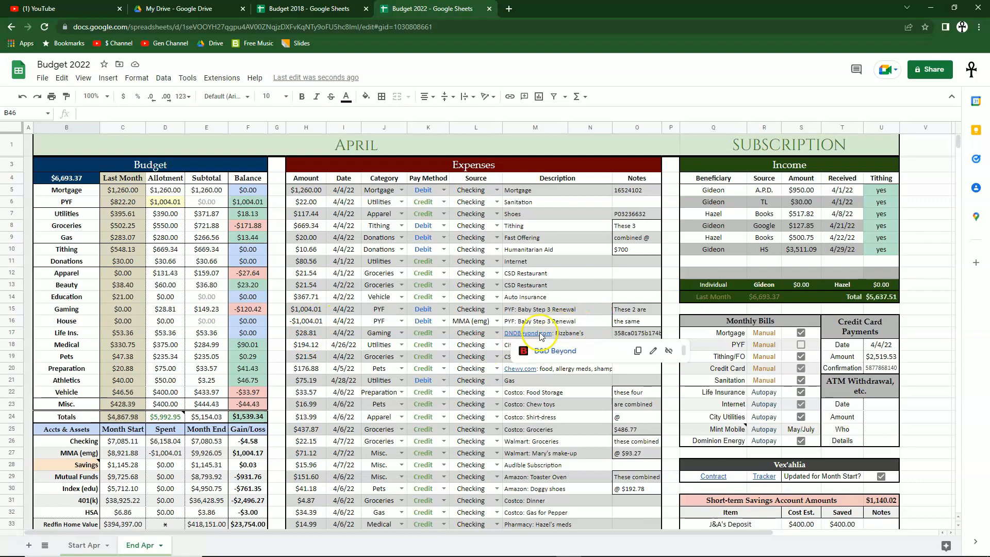